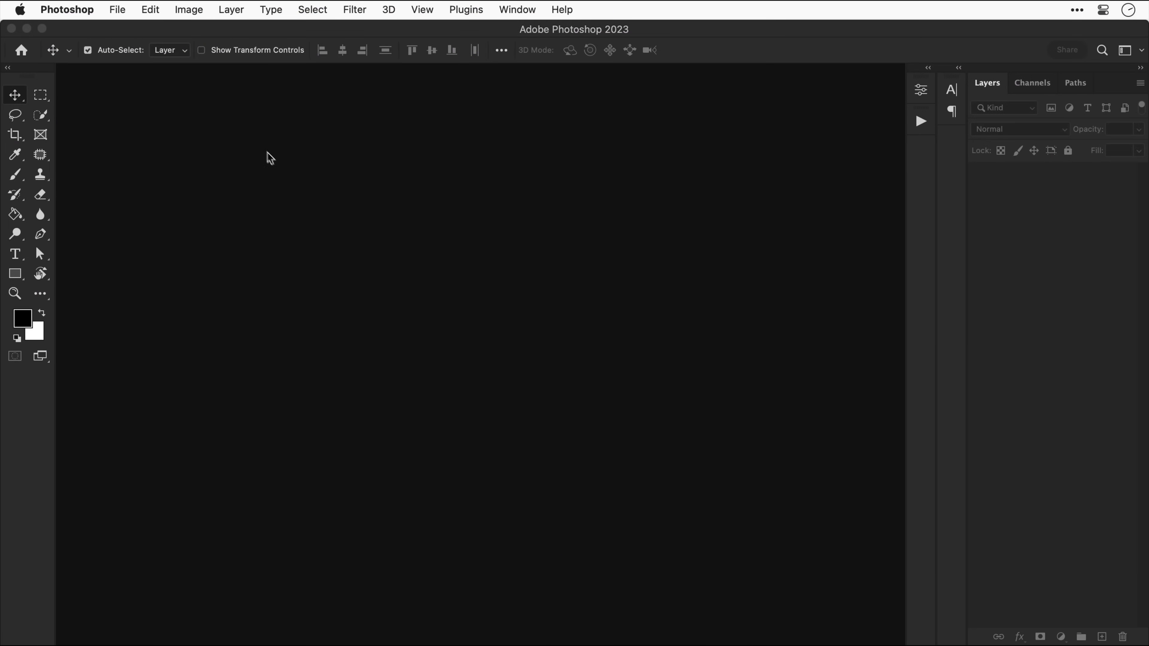
Create a new portrait print document of 2480 x 3508 px at 300 ppi.
left_click(123, 16)
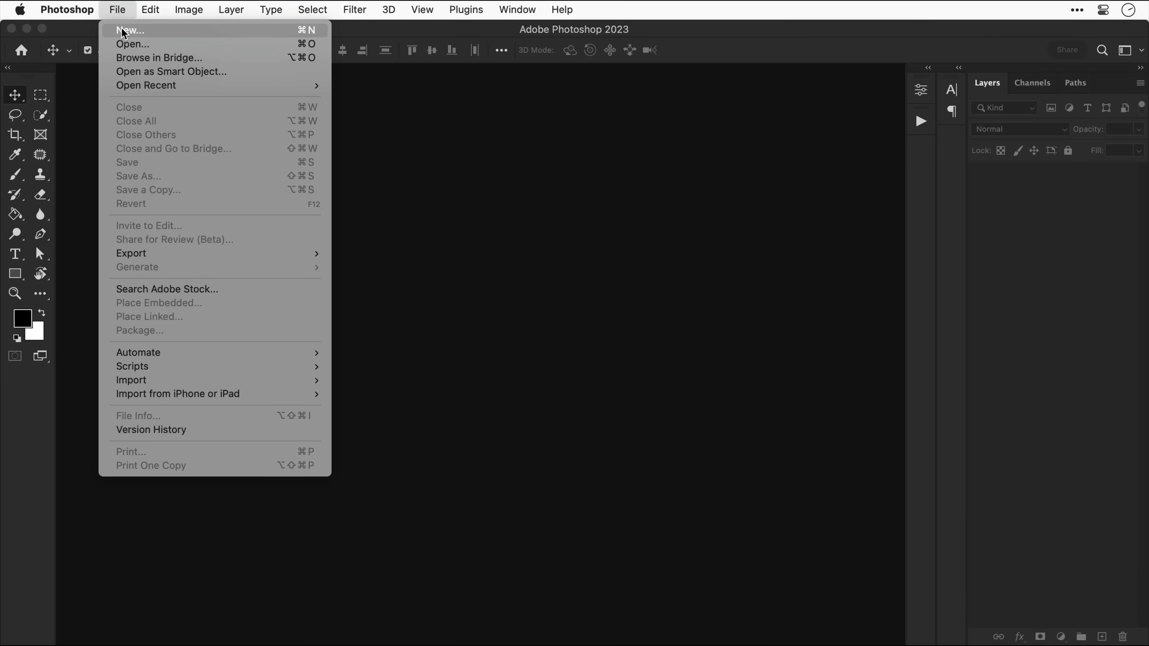
left_click(121, 28)
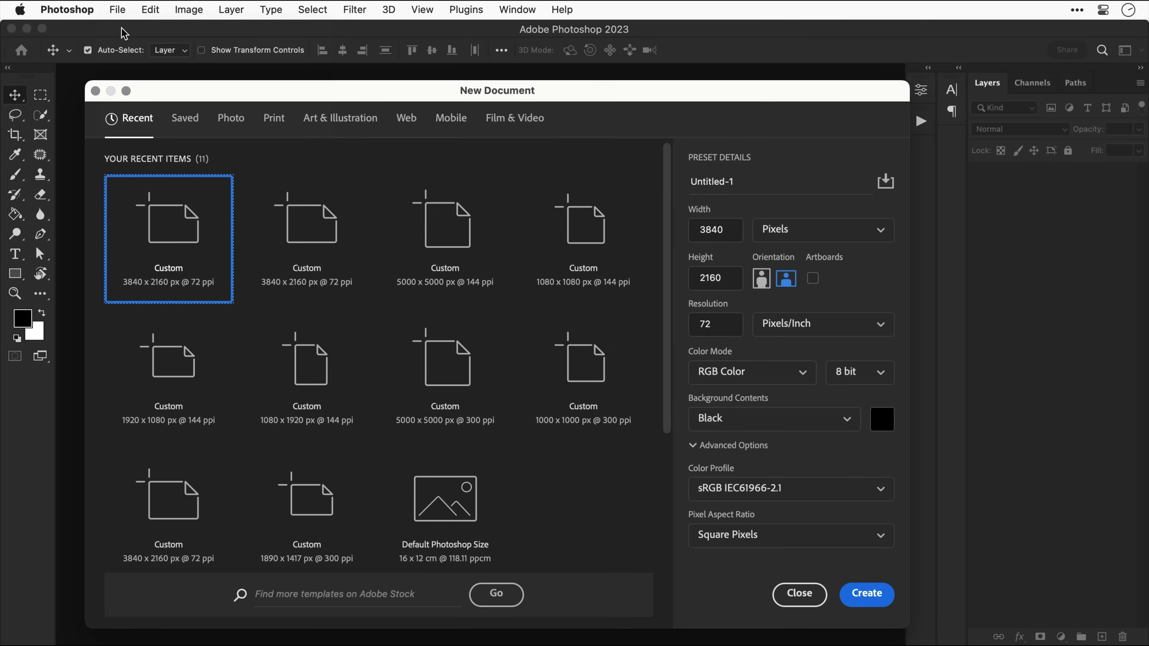
left_click(273, 131)
left_click(584, 229)
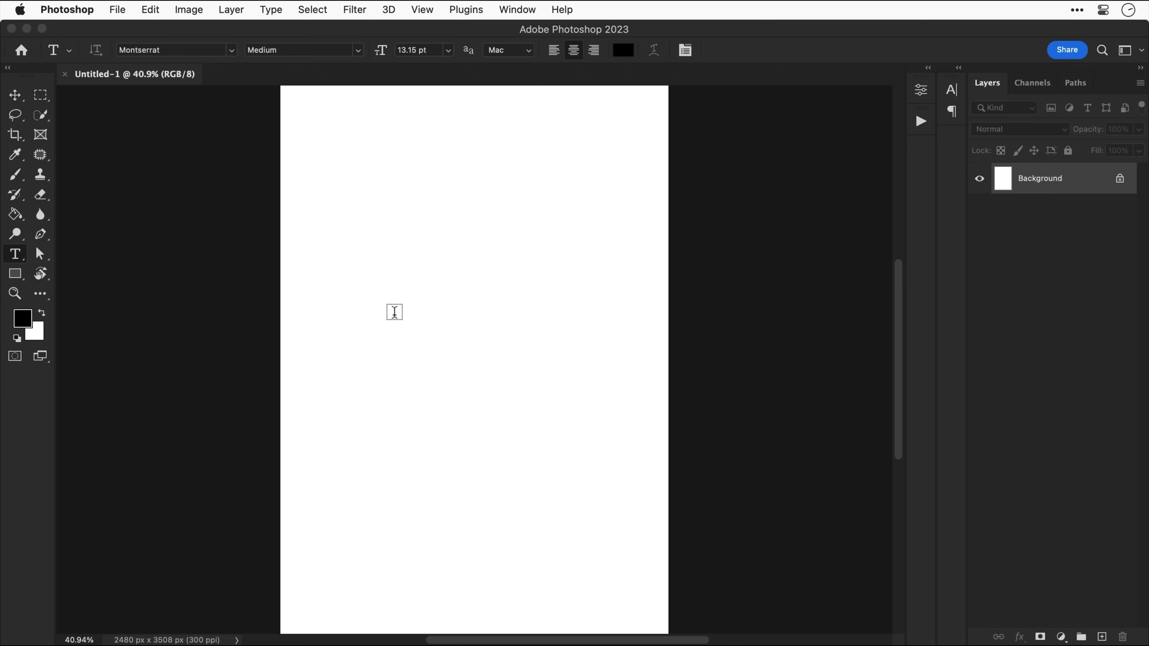
Add the title text "BLU" in Montserrat ExtraBold, scaled up to about 151 pt.
left_click(394, 312)
key("BackSpace")
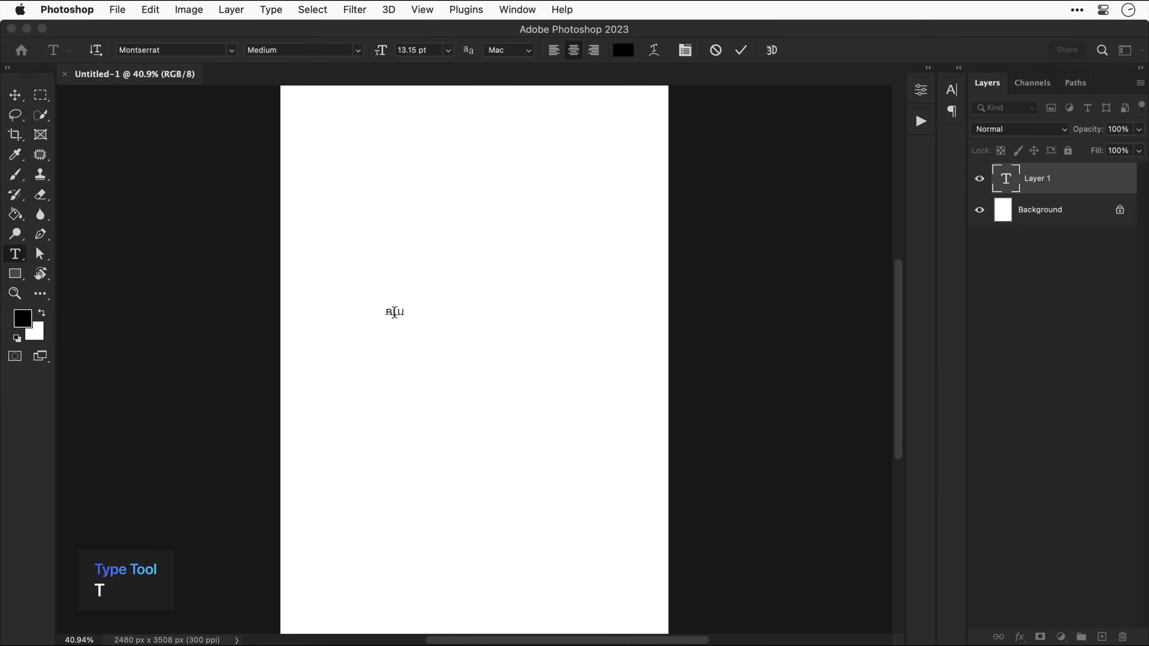
type("BLU")
left_click_drag(385, 308, 267, 247)
key("super+a")
left_click(303, 50)
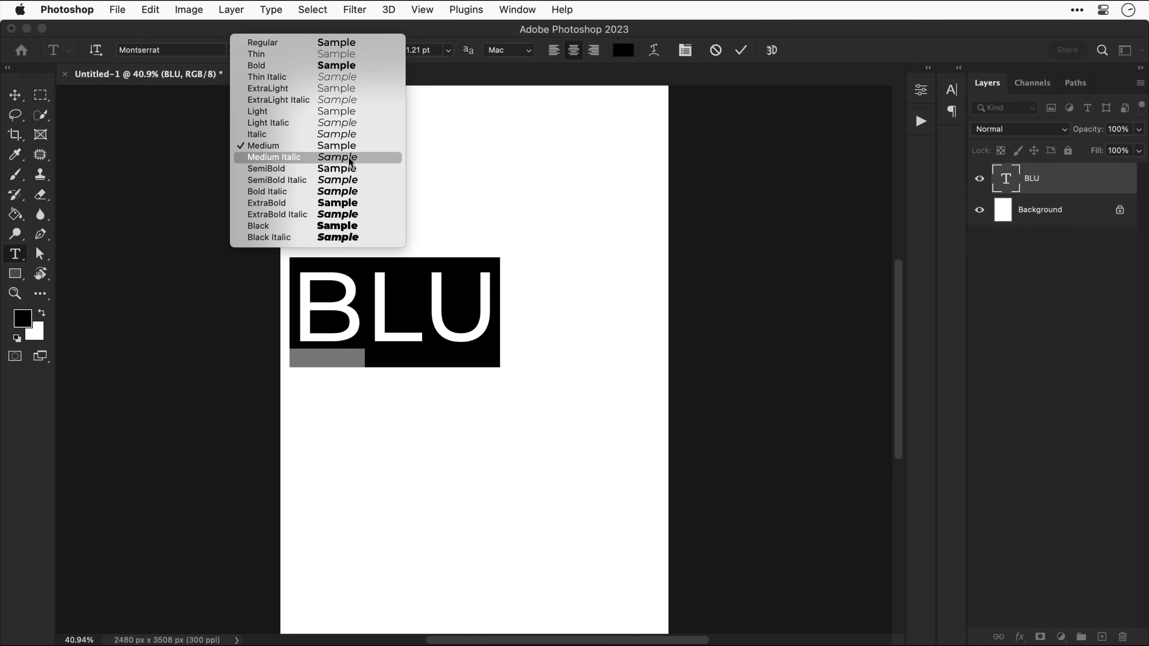
left_click(351, 204)
key("super+Return")
Center the BLU title horizontally on the canvas and clear the selection.
key("v")
key("super+a")
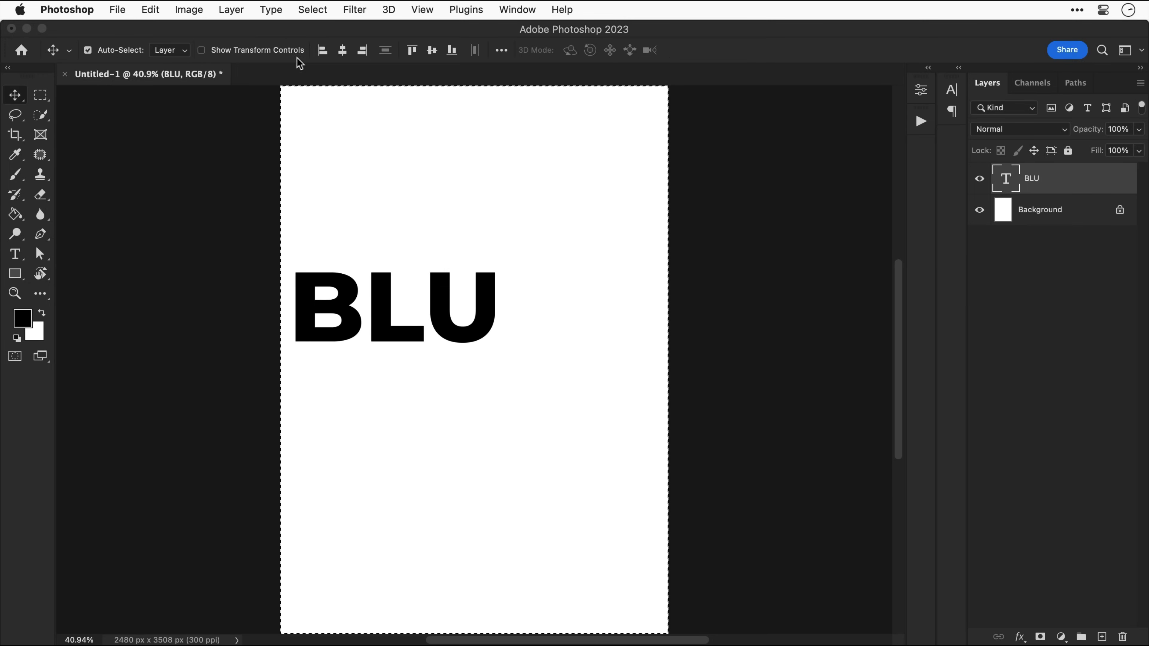
left_click(342, 51)
key("super+d")
Duplicate the BLU title above the original and replace the copy's text with the actor's full name on two lines.
left_click_drag(475, 285, 476, 185)
double_click(477, 185)
type("JIM")
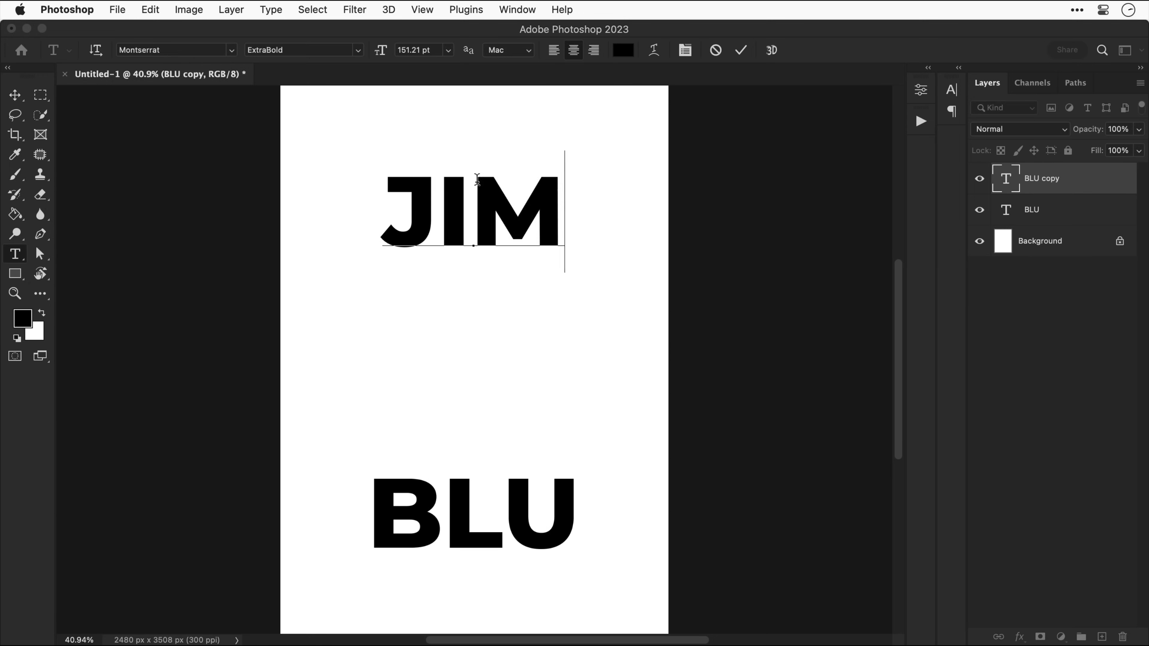
type("MY MCJIM")
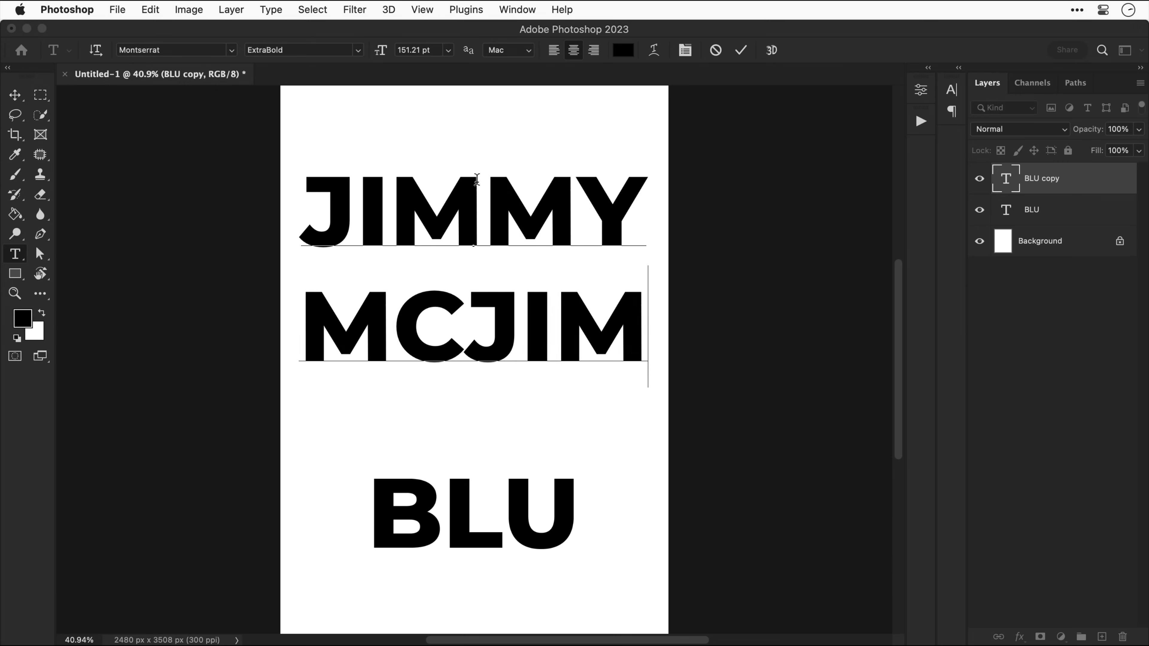
type("BOB")
Set the actor's name to 32 pt in the Montserrat Medium style.
key("super+a")
left_click(420, 50)
type("32")
key("Return")
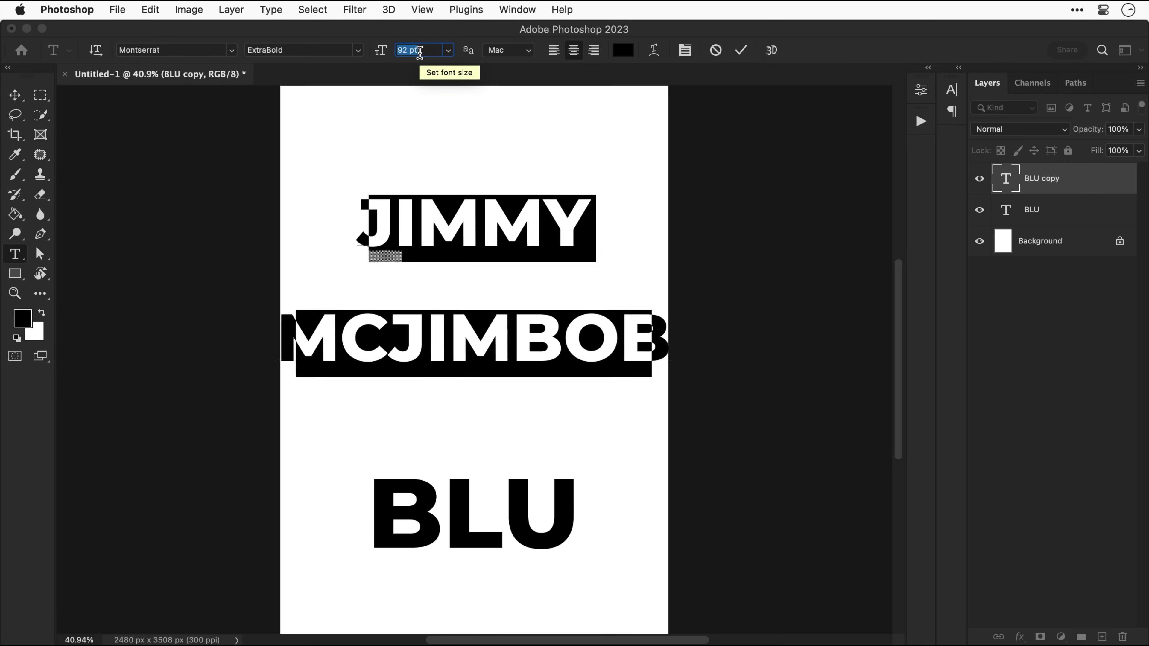
left_click(360, 51)
left_click(354, 141)
Set the name's leading to 28 pt and shrink the surname line well below the first name's size.
left_click(921, 89)
left_click_drag(796, 219, 687, 224)
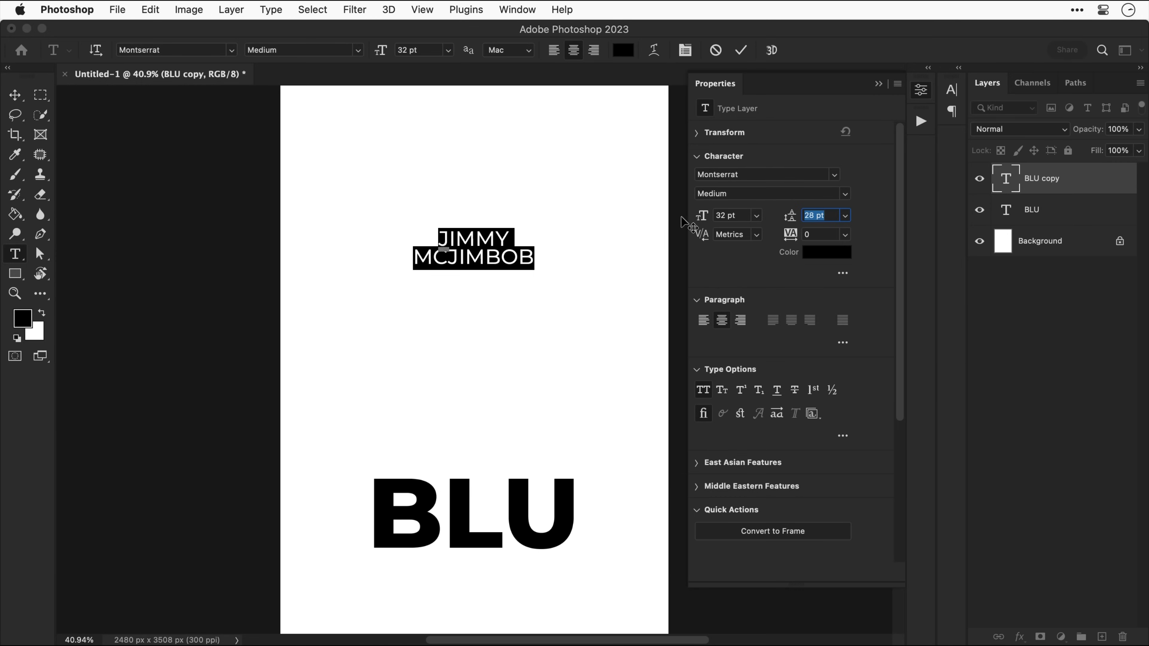
left_click_drag(532, 256, 417, 258)
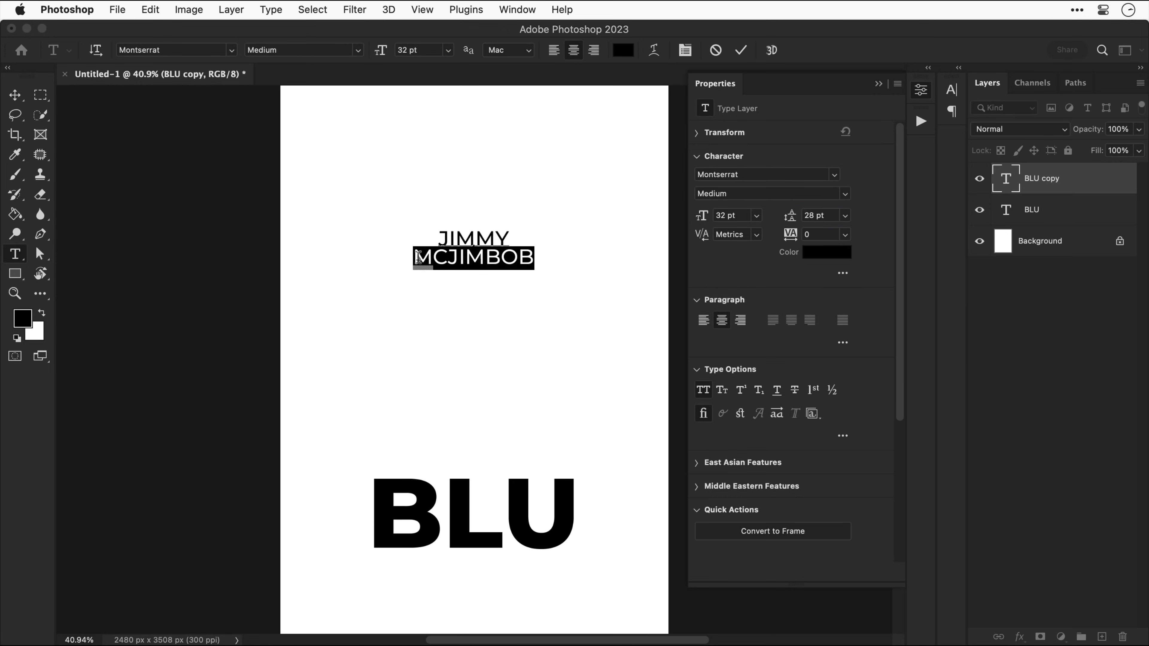
left_click_drag(703, 219, 688, 219)
Tighten the whole name's leading to 17 pt and move the name block up near the page's top edge.
key("super+a")
left_click_drag(791, 218, 781, 219)
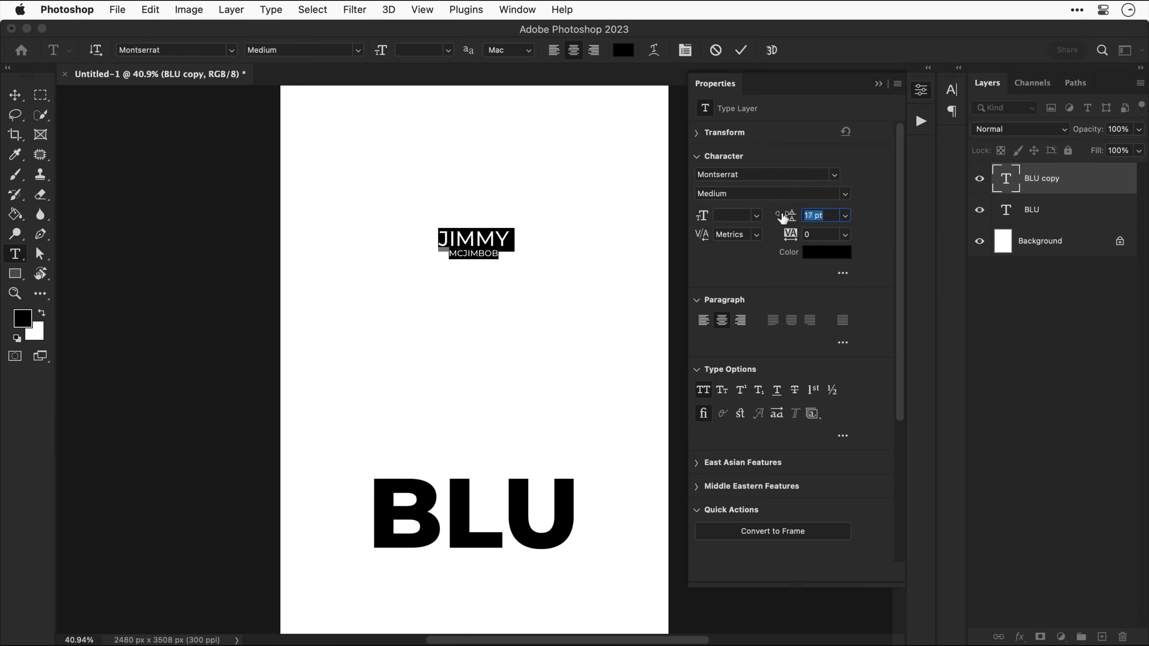
key("Escape")
key("v")
left_click_drag(445, 245, 445, 131)
Draw a wide paragraph text box below the actor's name and paste the film credits text into it.
key("t")
left_click_drag(384, 249, 631, 293)
key("super+v")
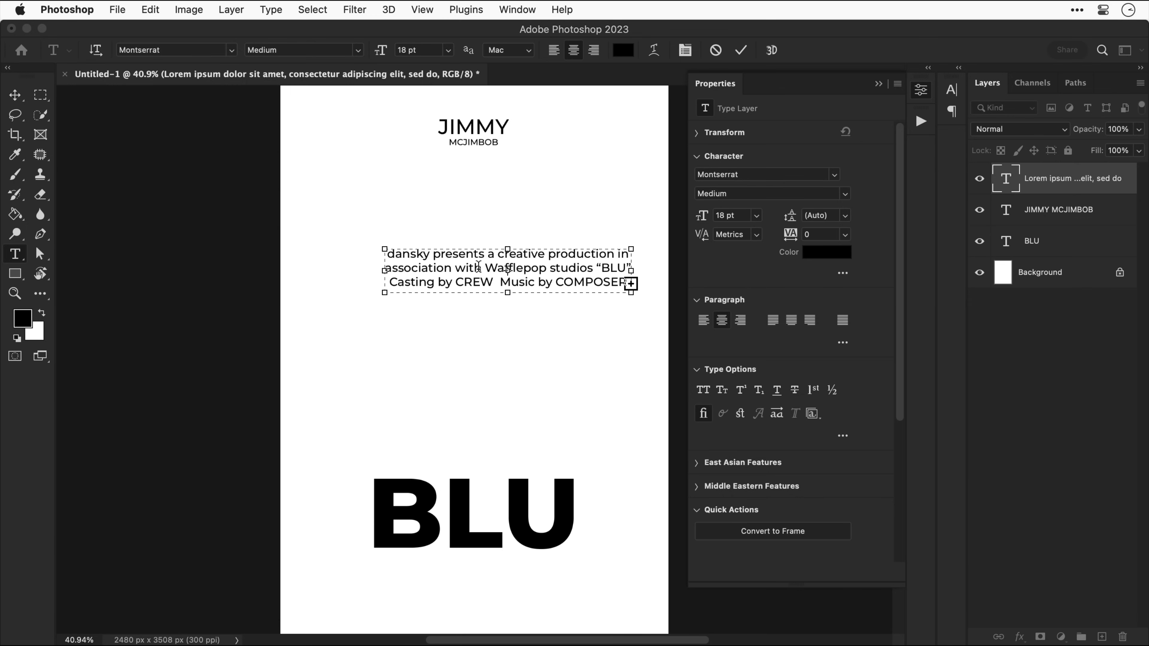
Set the credits text to the Due Credit Regular font and move the block beneath the BLU title.
key("super+a")
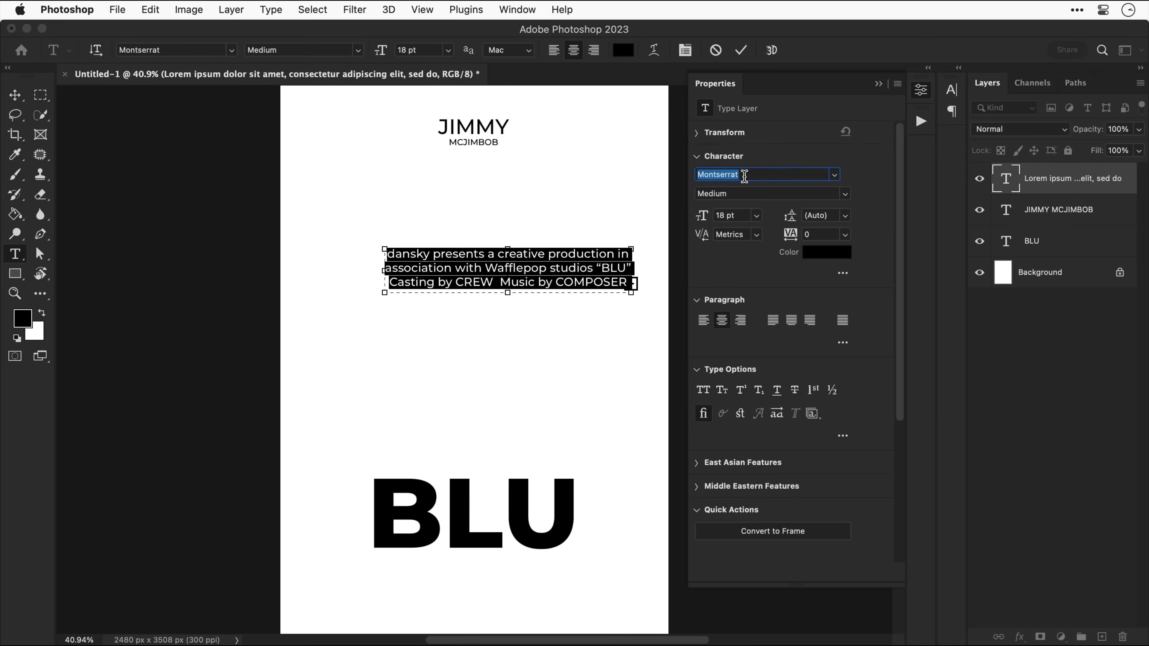
type("Due")
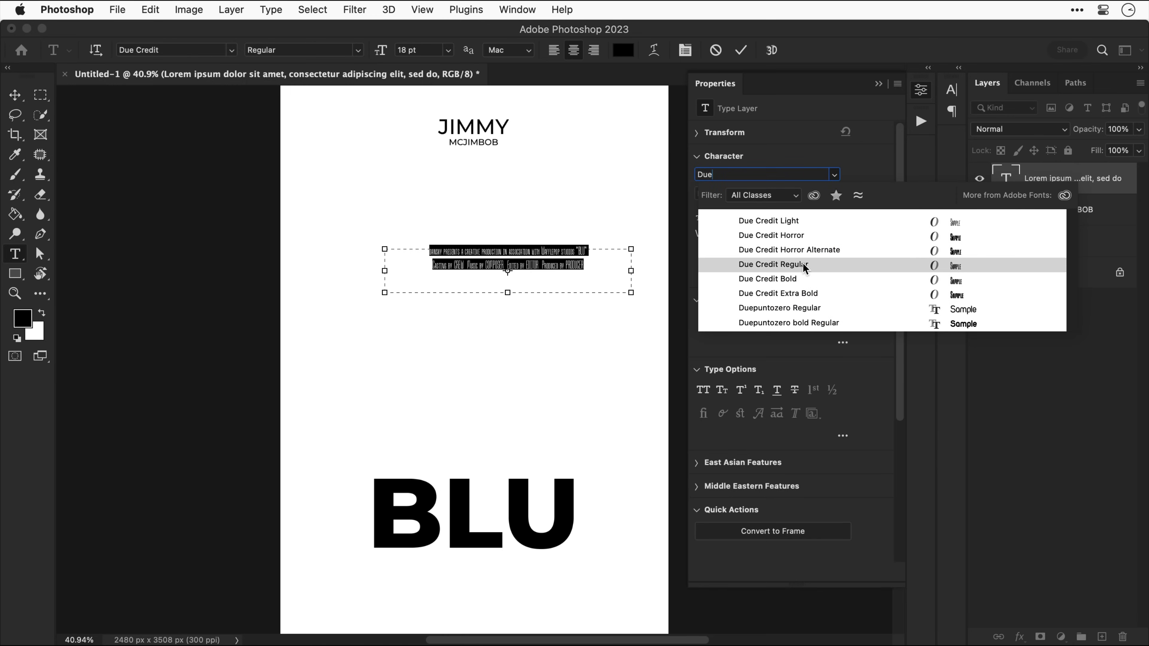
left_click(774, 264)
key("Escape")
key("v")
left_click_drag(477, 265, 488, 583)
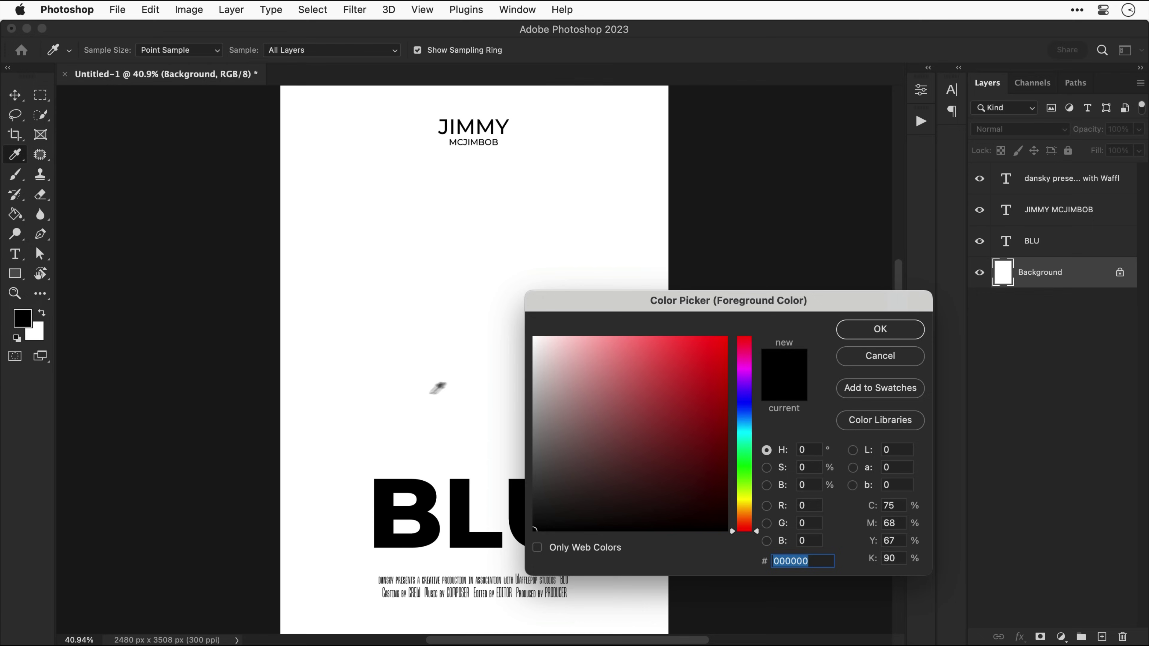
Set the foreground color to mid grey 727272 and fill the Background layer with it.
left_click(548, 405)
left_click(624, 453)
left_click_drag(624, 453, 532, 444)
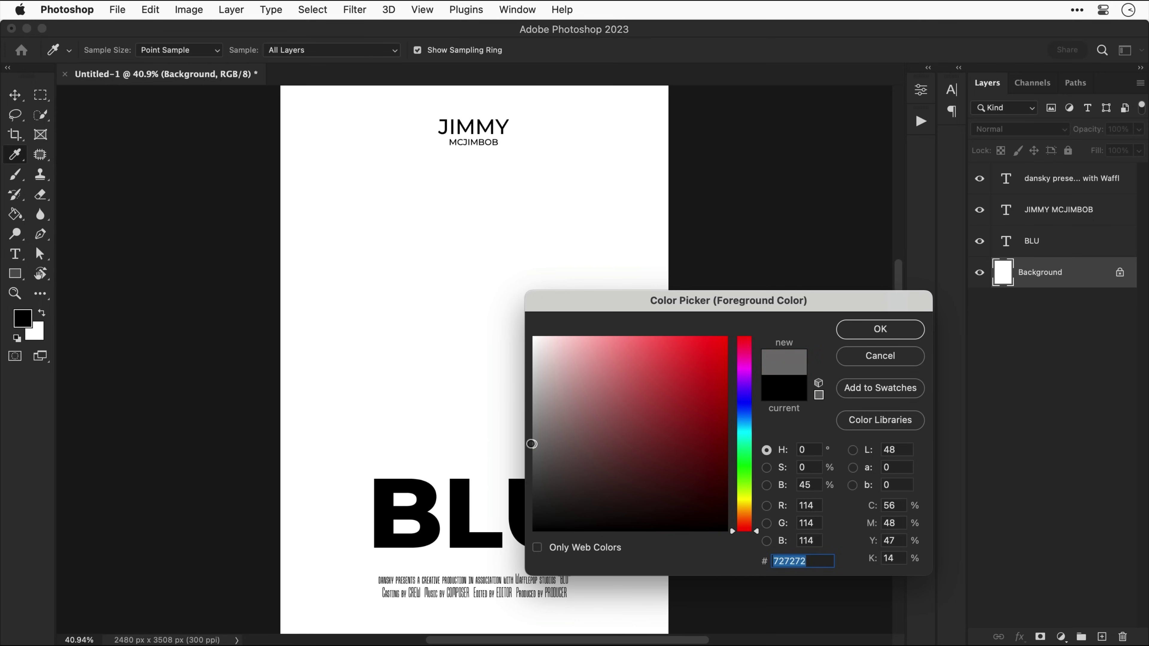
key("Return")
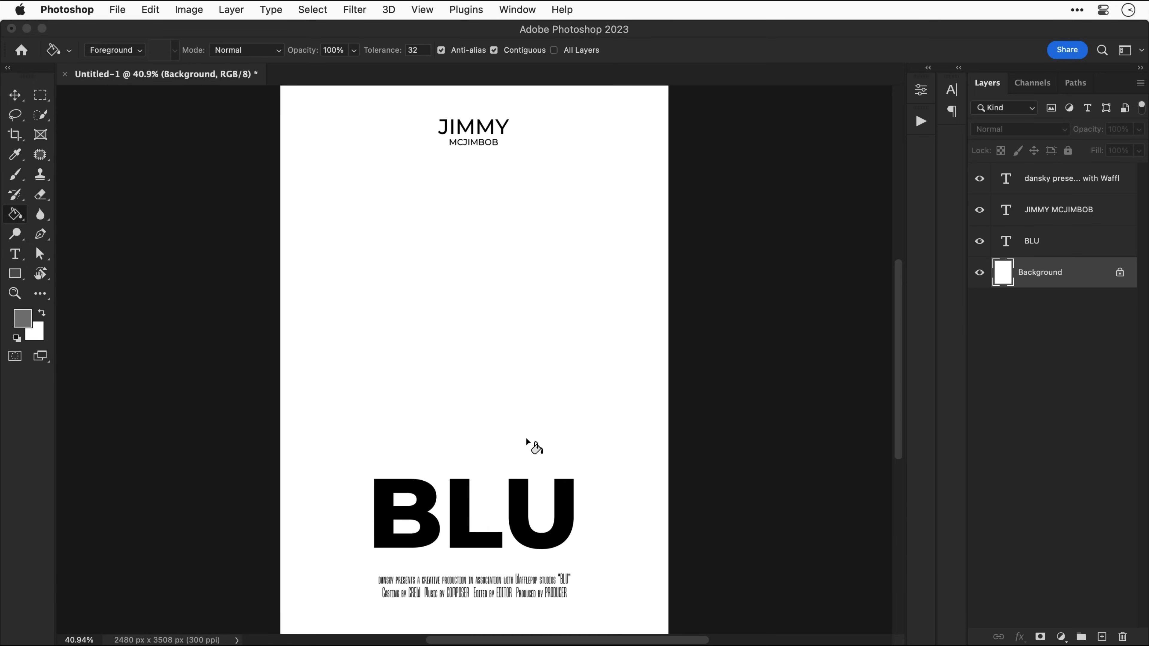
key("g")
left_click(526, 442)
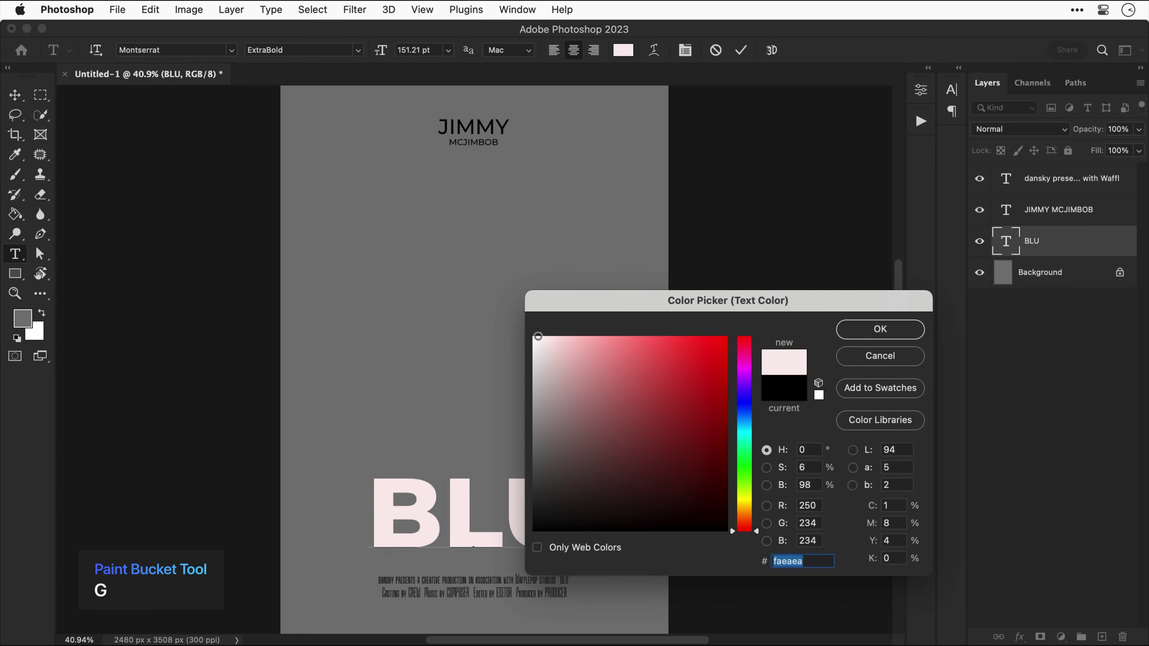
Change the text color of the BLU title, the actor's name and the credits block to white.
left_click_drag(536, 340, 525, 331)
key("Return")
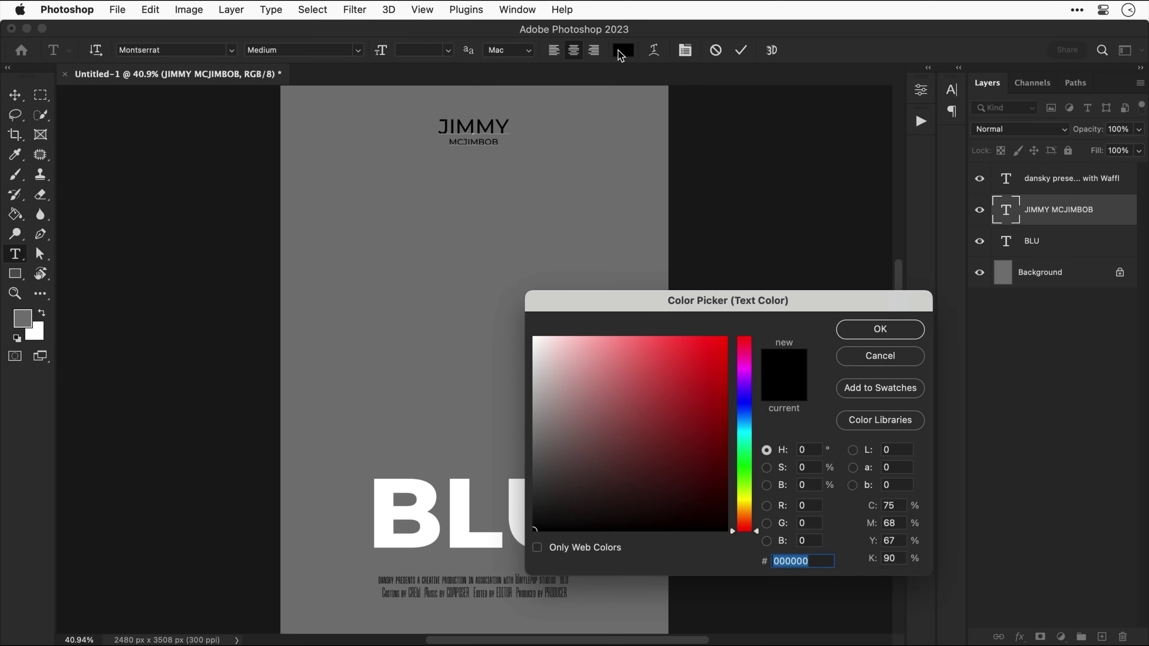
key("Return")
left_click(473, 586)
key("super+a")
left_click(621, 50)
key("Return")
key("super+Return")
Group the three text layers and name the group "Text".
left_click(1043, 248, "shift")
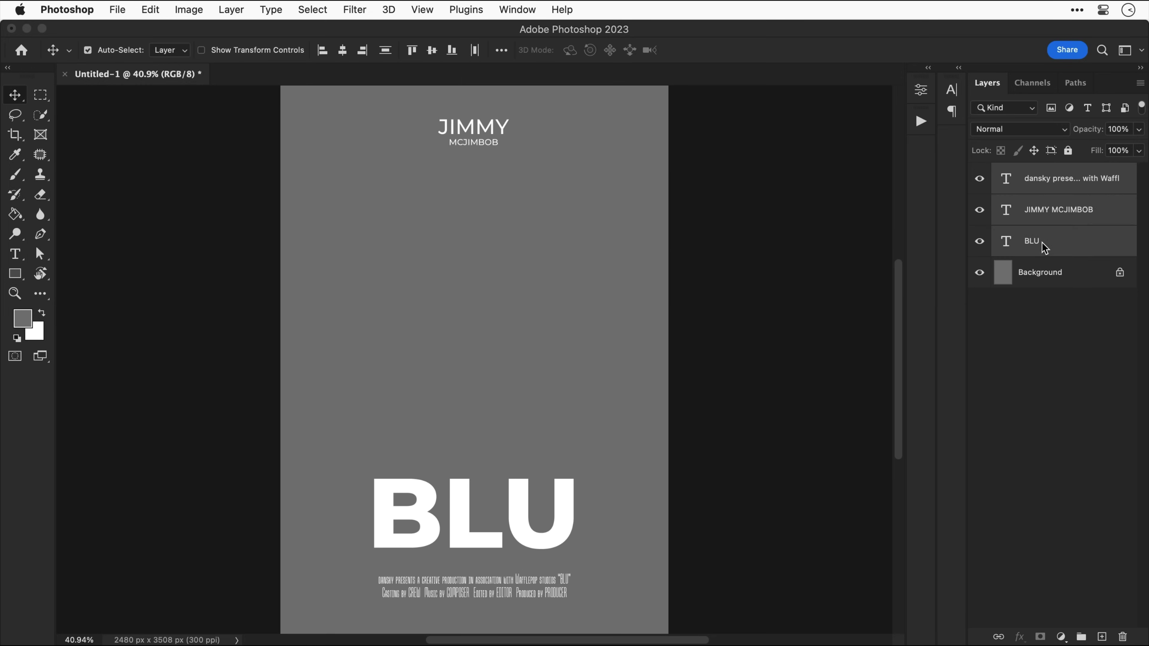
key("super+g")
type("Text")
key("Return")
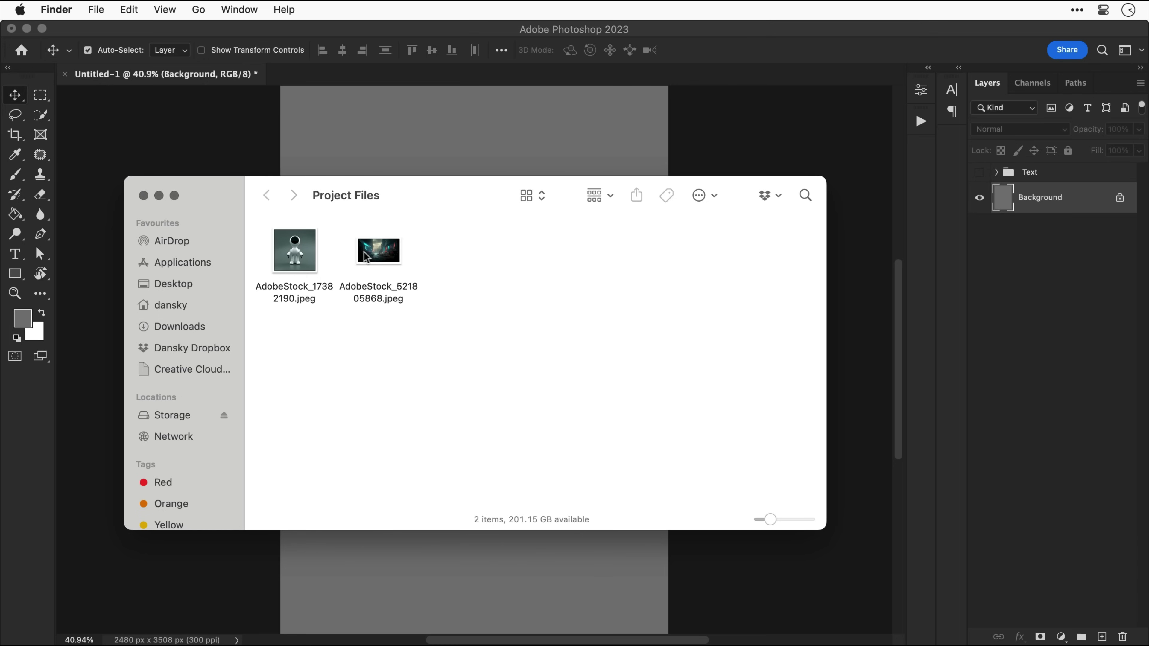
In Finder's Project Files folder, open AdobeStock_17382190.jpeg and AdobeStock_521805868.jpeg together with Adobe Photoshop 2023.
left_click(312, 256)
left_click(367, 257, "shift")
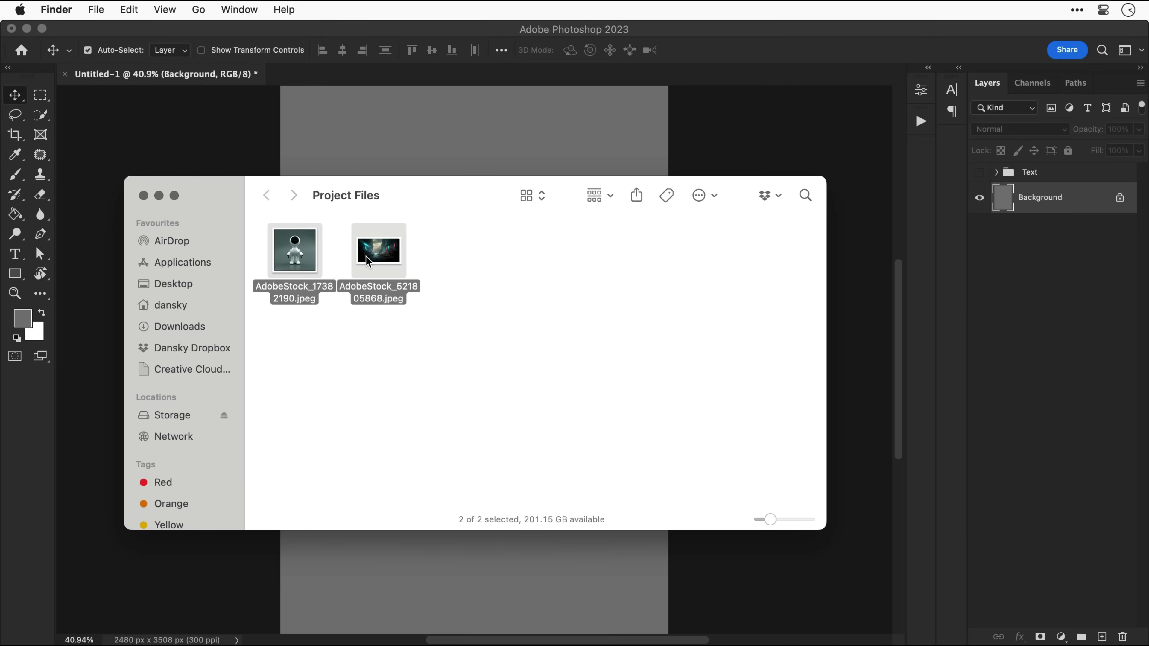
right_click(366, 257)
mouse_move(436, 302)
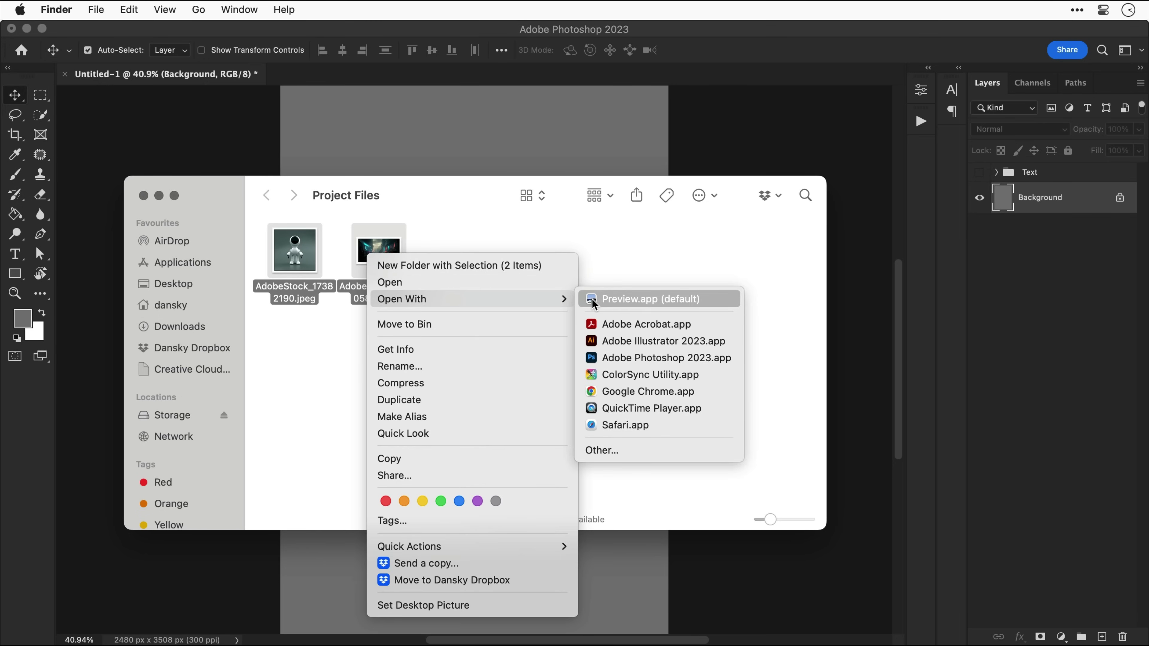
left_click(595, 358)
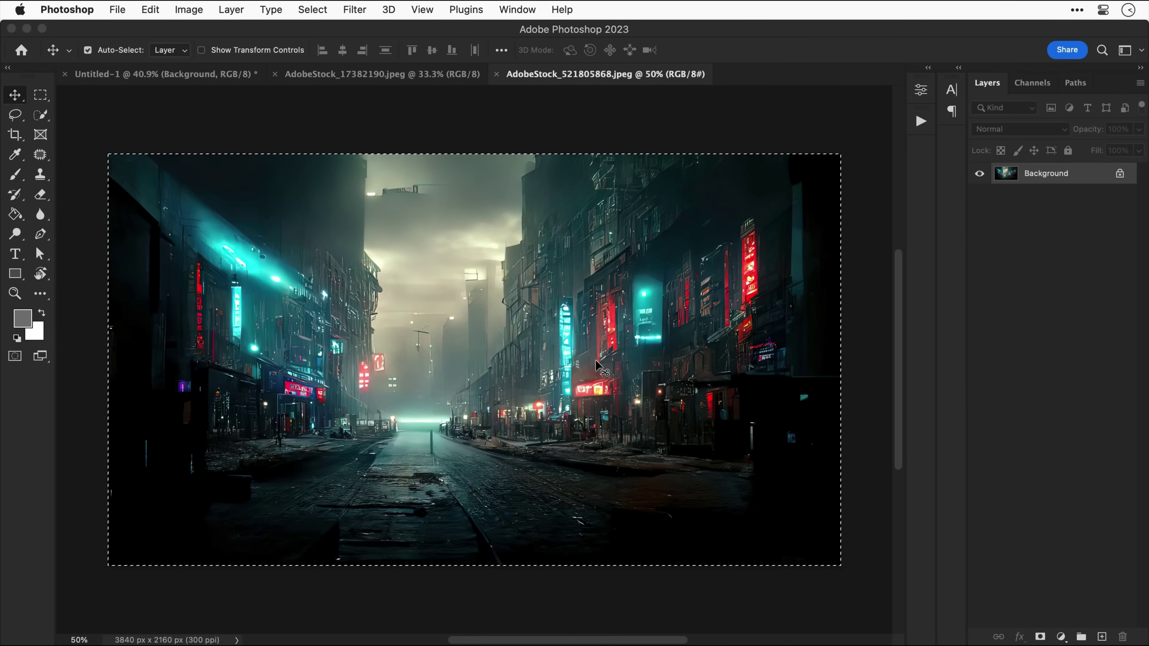
Paste the copied city street image into the Untitled-1 poster as a layer above the Background.
left_click(87, 49)
left_click_drag(204, 78, 204, 79)
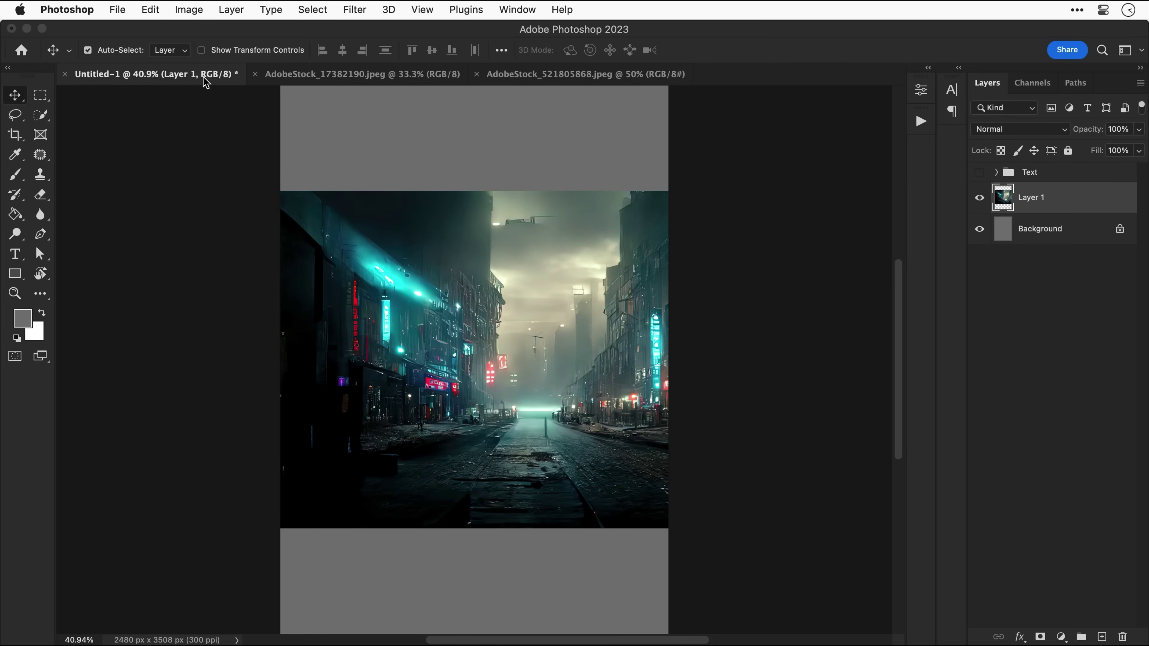
In AdobeStock_17382190.jpeg, select the robot with Select Subject using the Cloud (Detailed results) option.
left_click(284, 76)
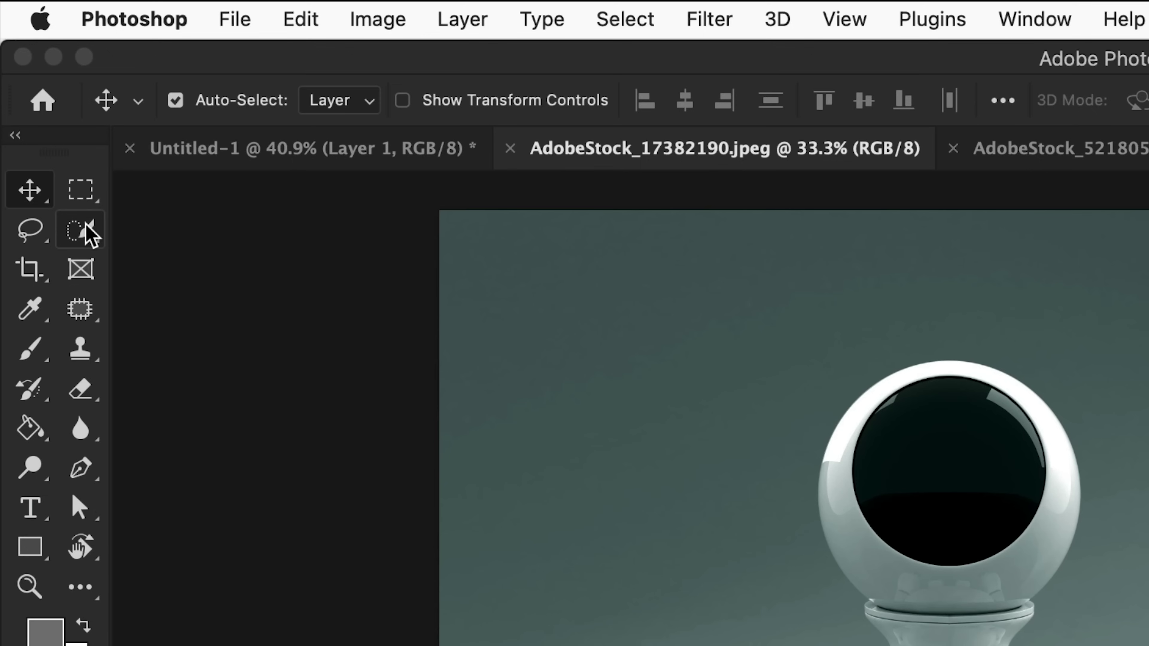
left_click(85, 224)
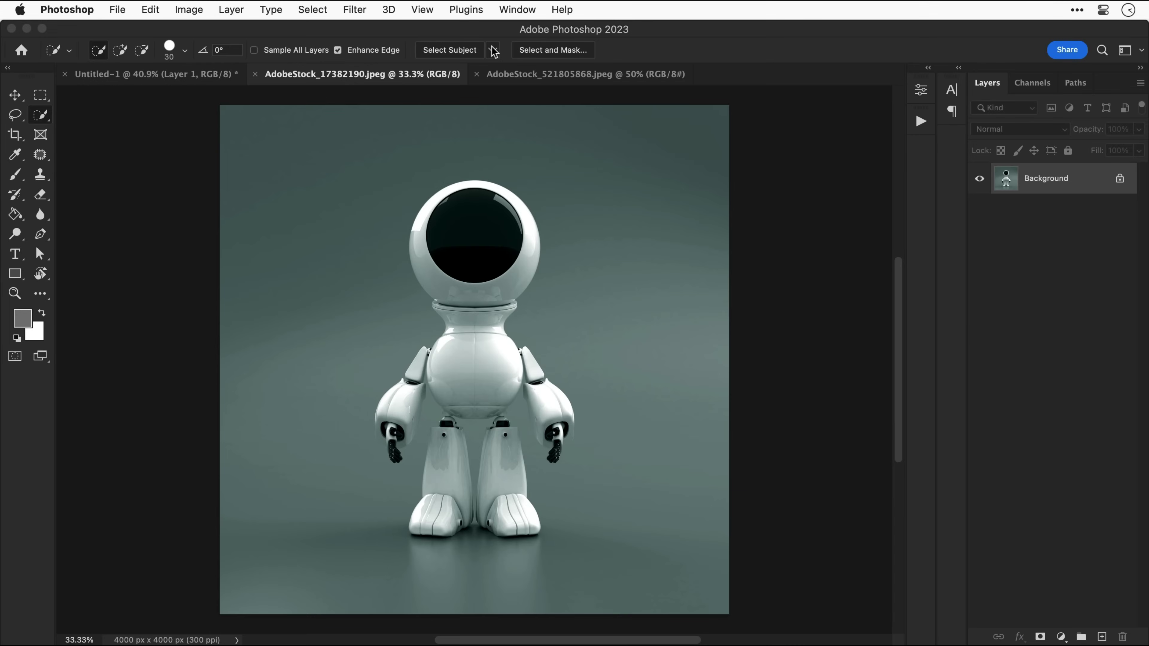
left_click(494, 51)
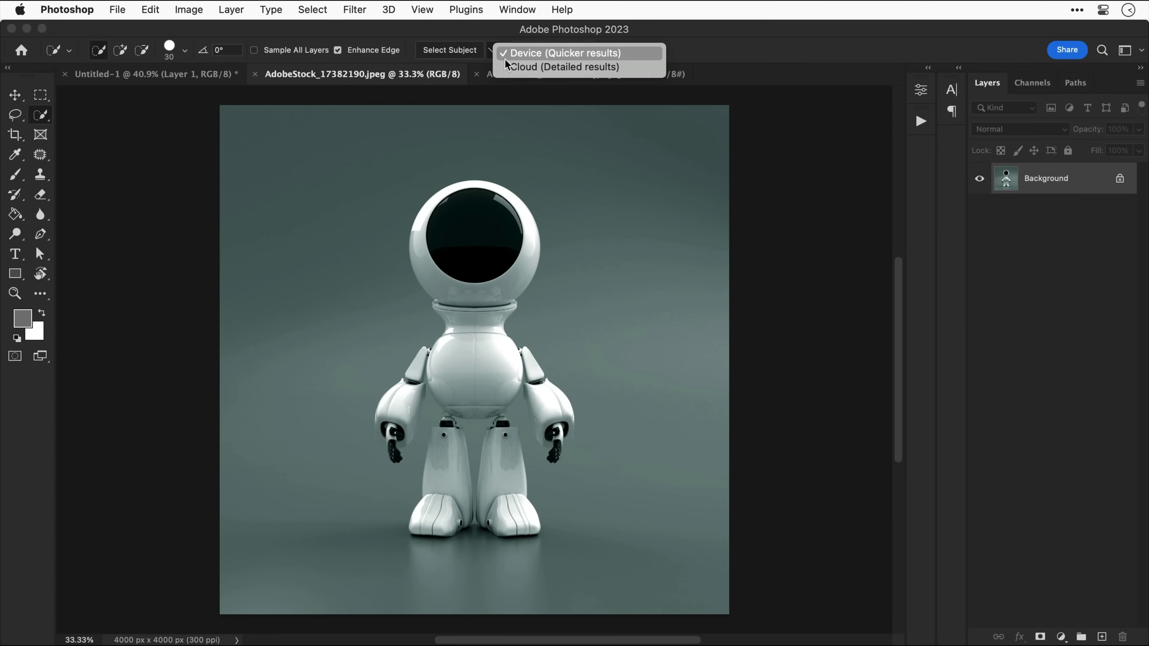
left_click(513, 66)
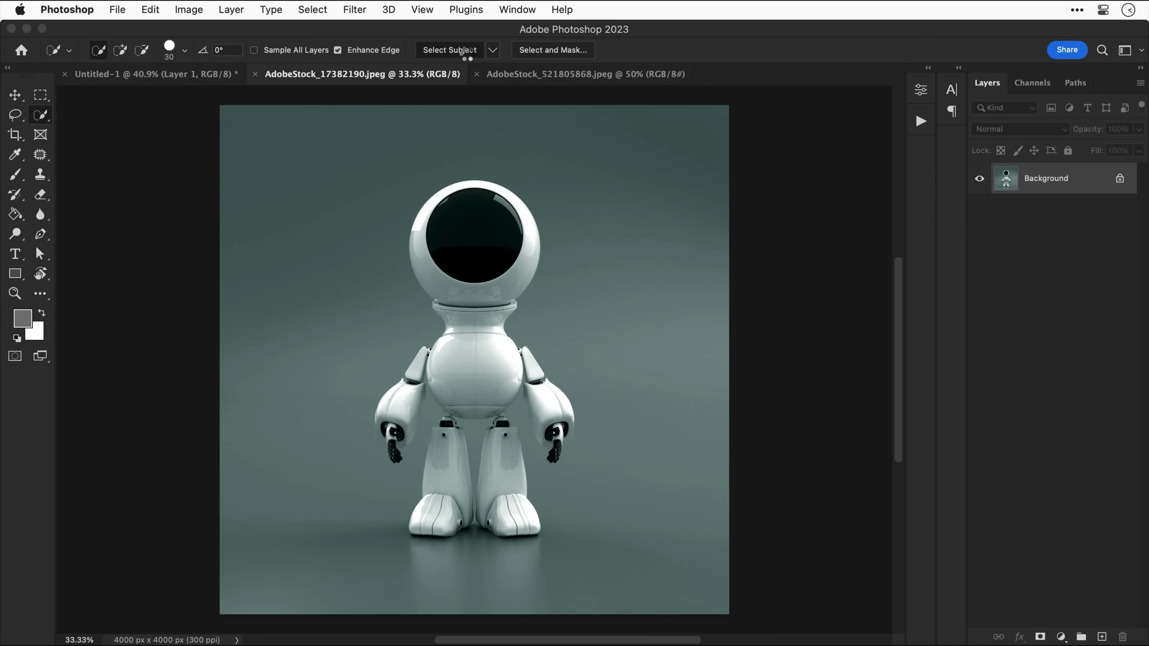
Contract the robot selection by 2 pixels.
key("super+equal")
key("super+equal")
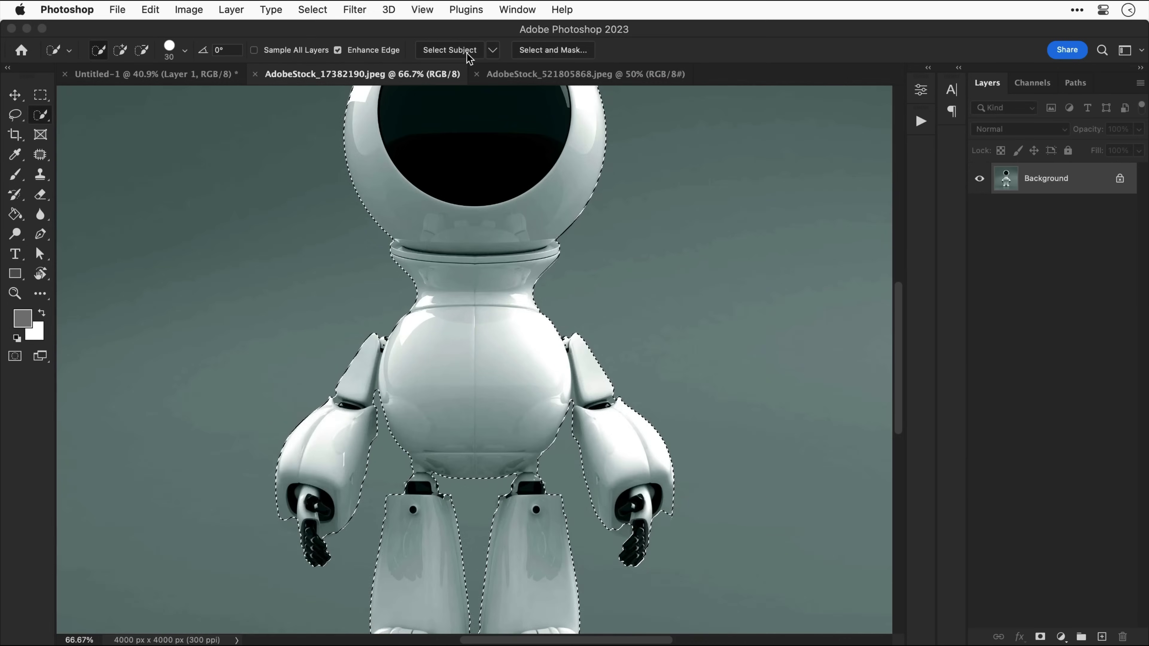
key("super+equal")
key("super+equal")
left_click(317, 11)
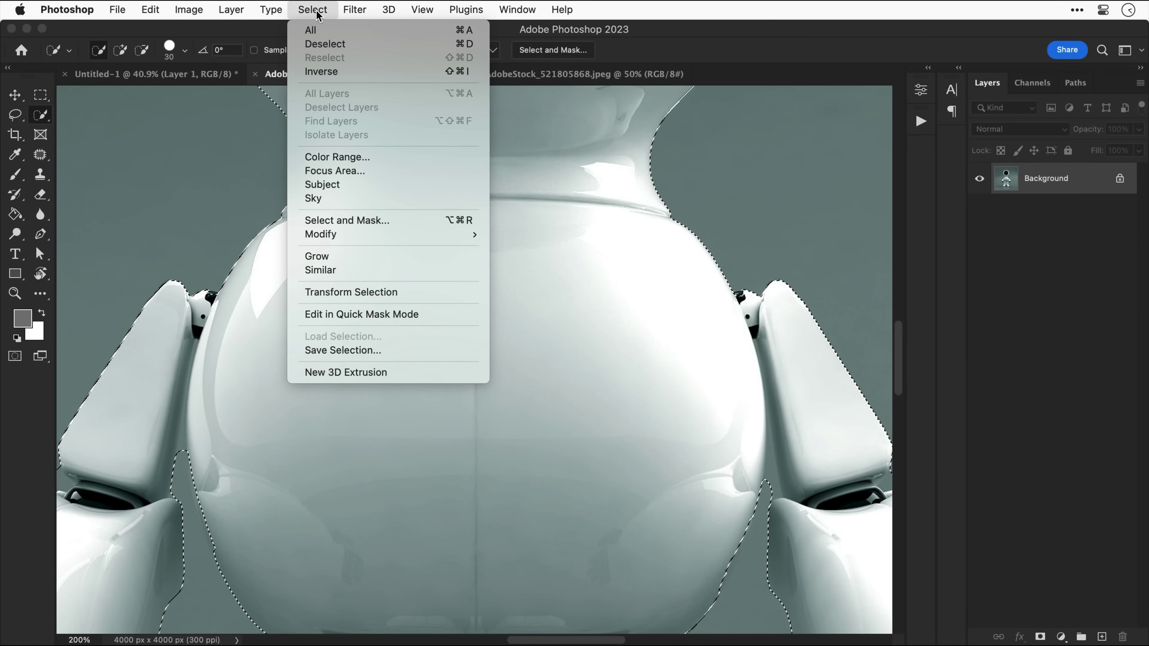
mouse_move(319, 236)
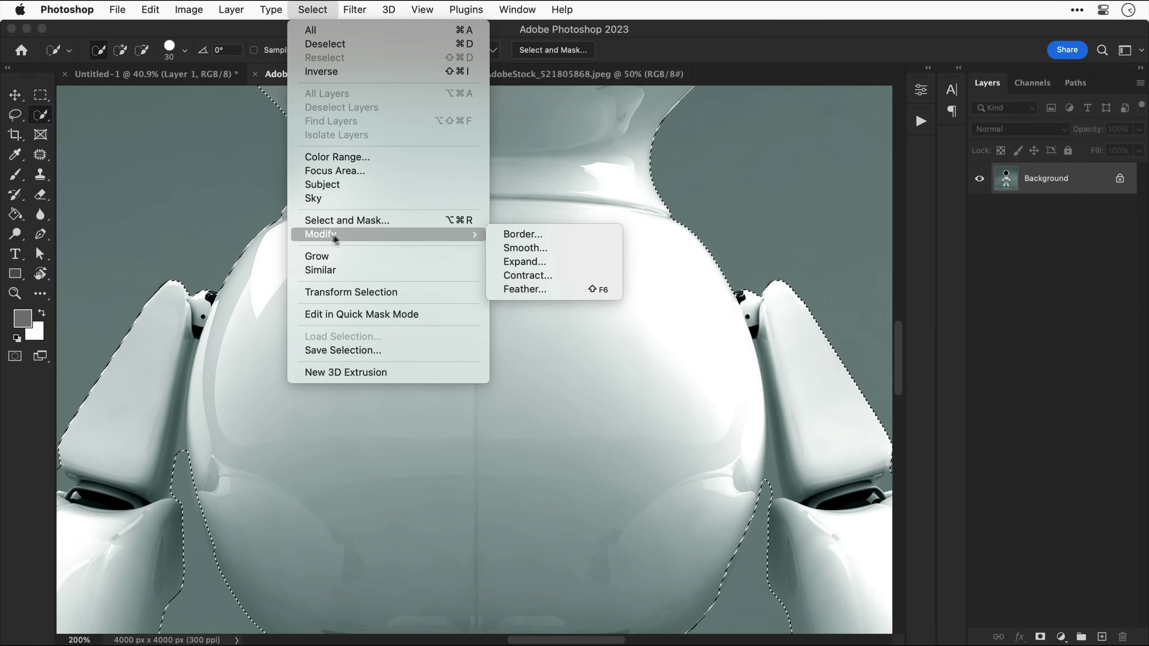
left_click(502, 276)
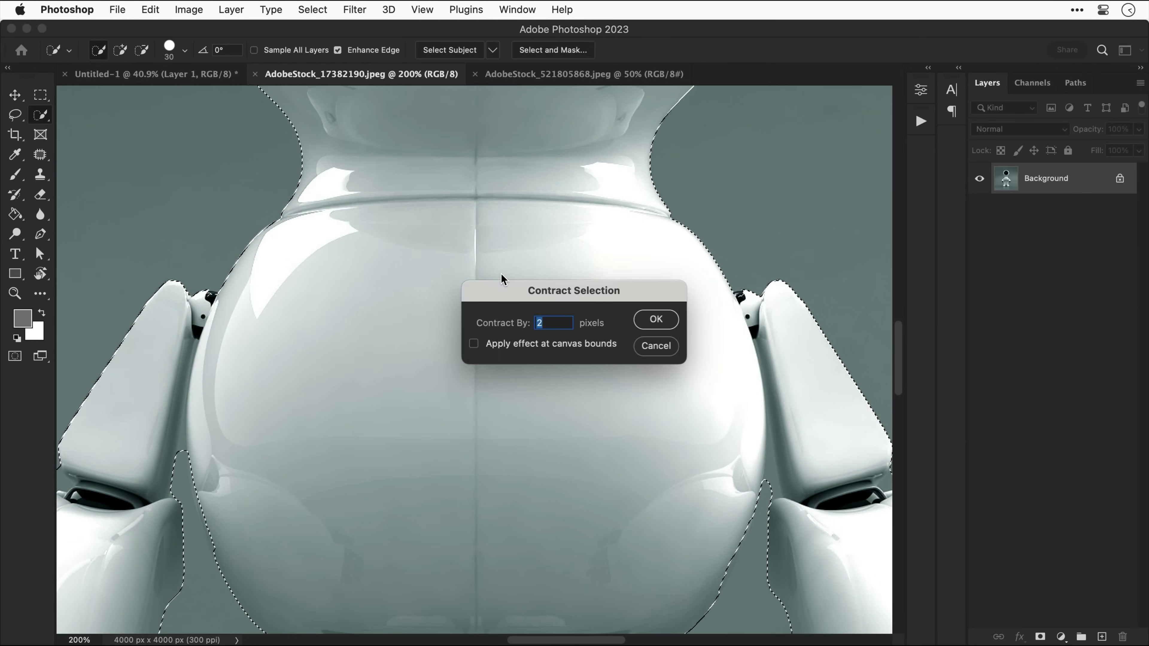
key("Return")
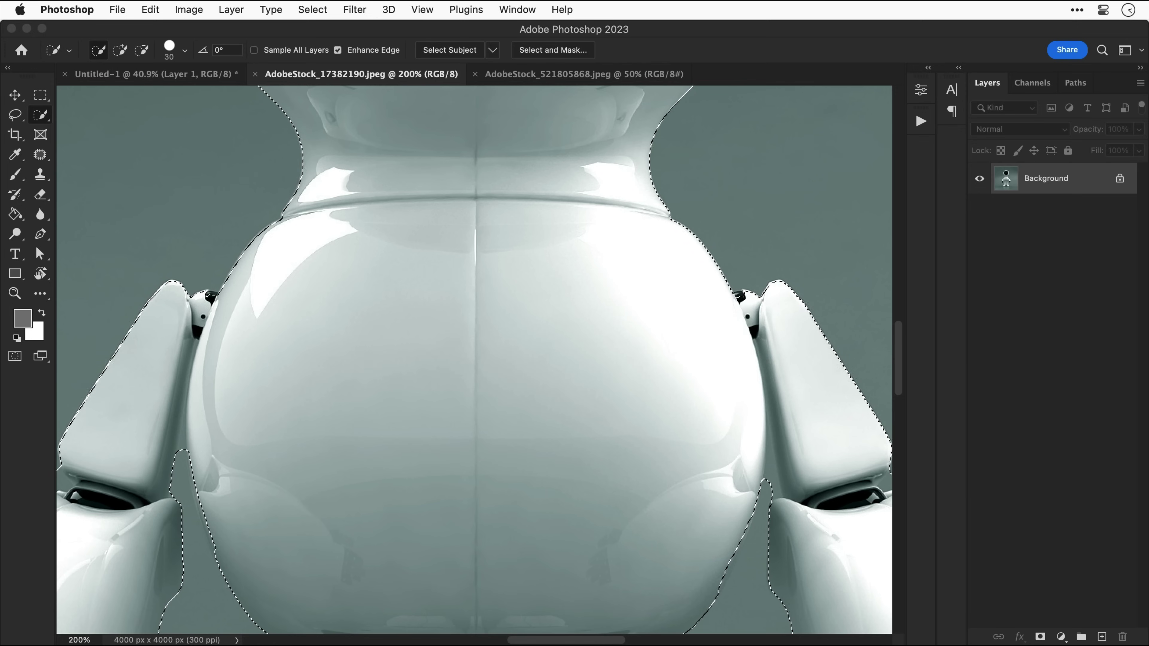
Feather the robot selection by 0.5 pixels and convert it into a layer mask that hides the background.
left_click(313, 9)
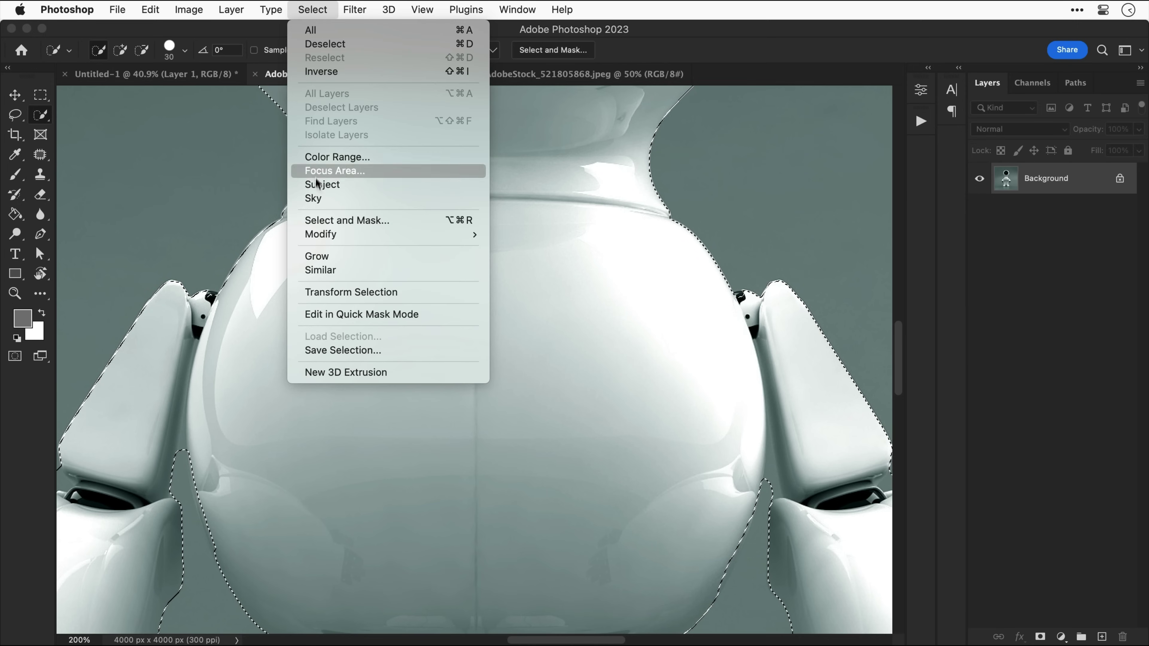
mouse_move(316, 239)
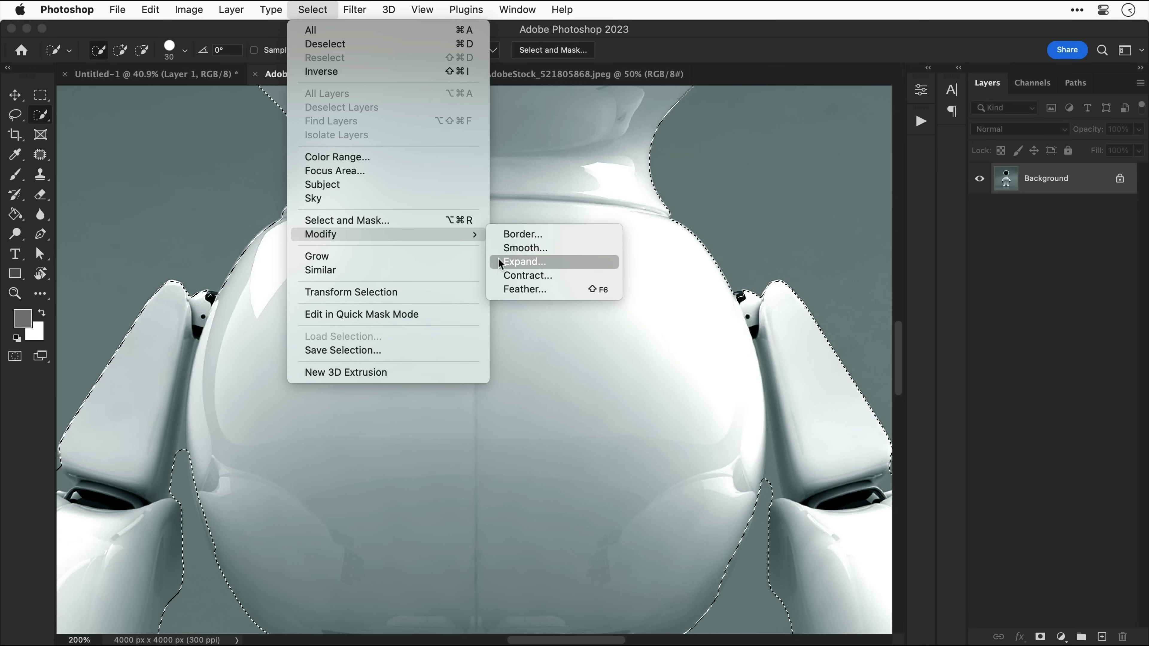
left_click(501, 289)
type("20")
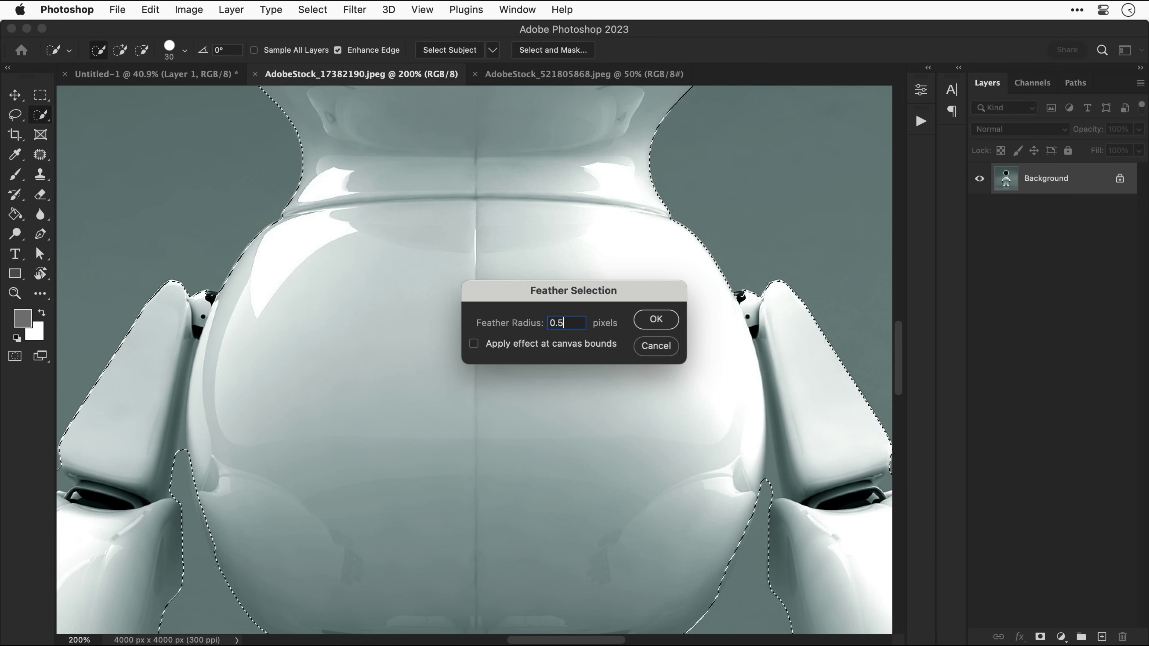
key("Return")
left_click(1040, 636)
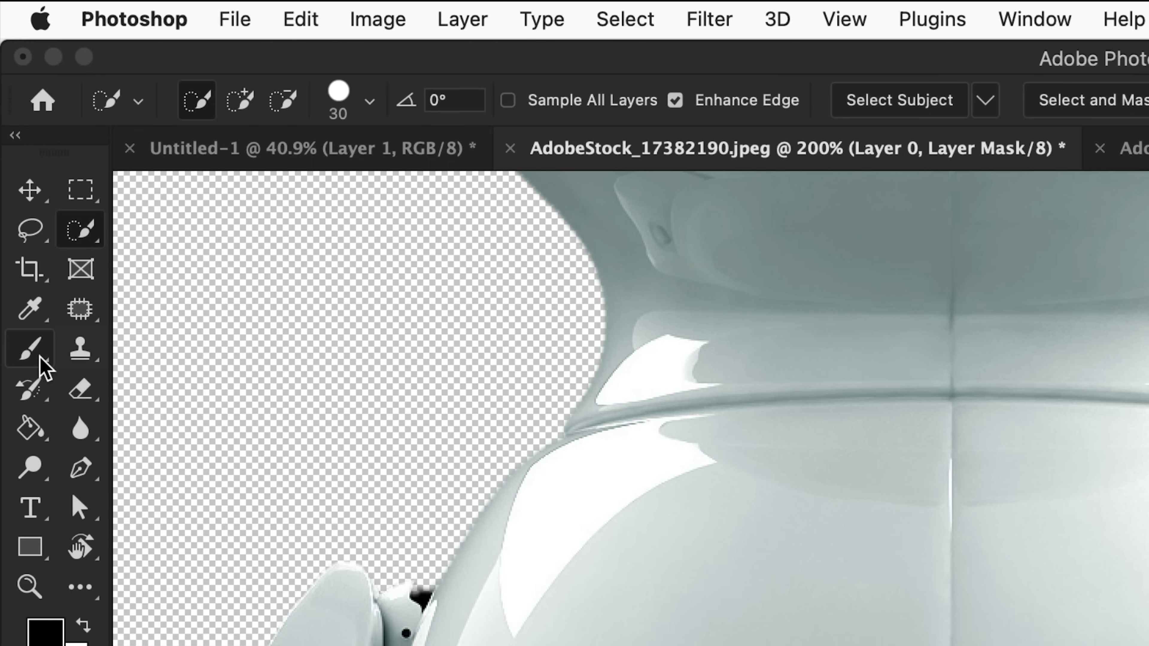
Paint black on the layer mask with a small soft brush to remove the background between the robot's torso and the image-left arm.
left_click(19, 179)
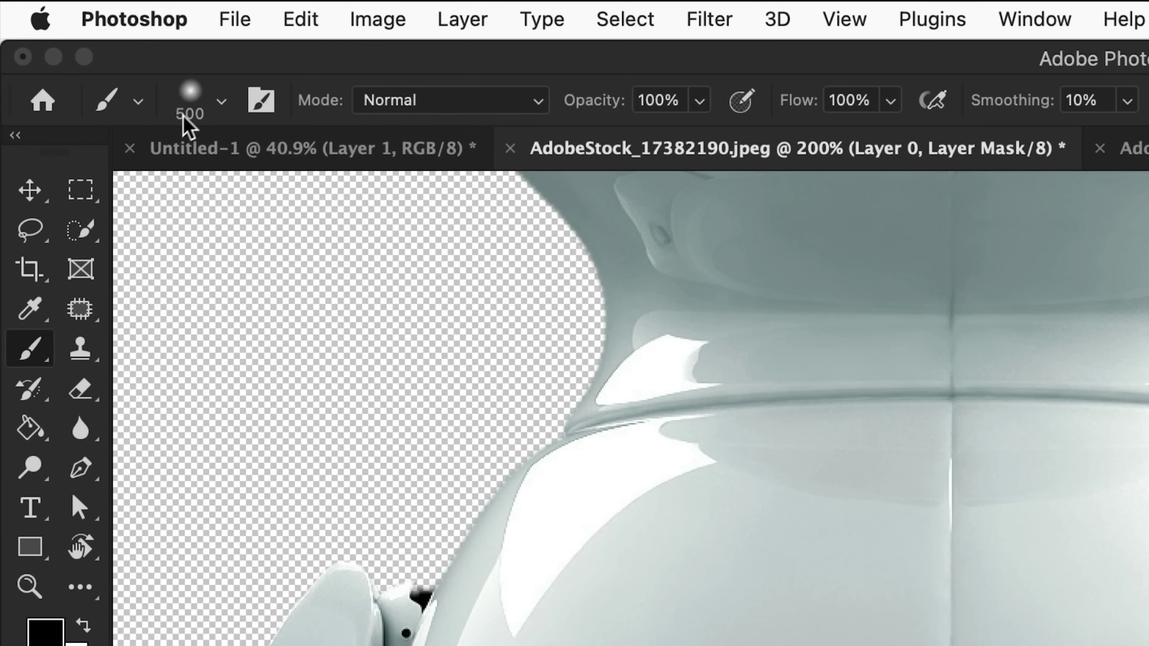
left_click(192, 100)
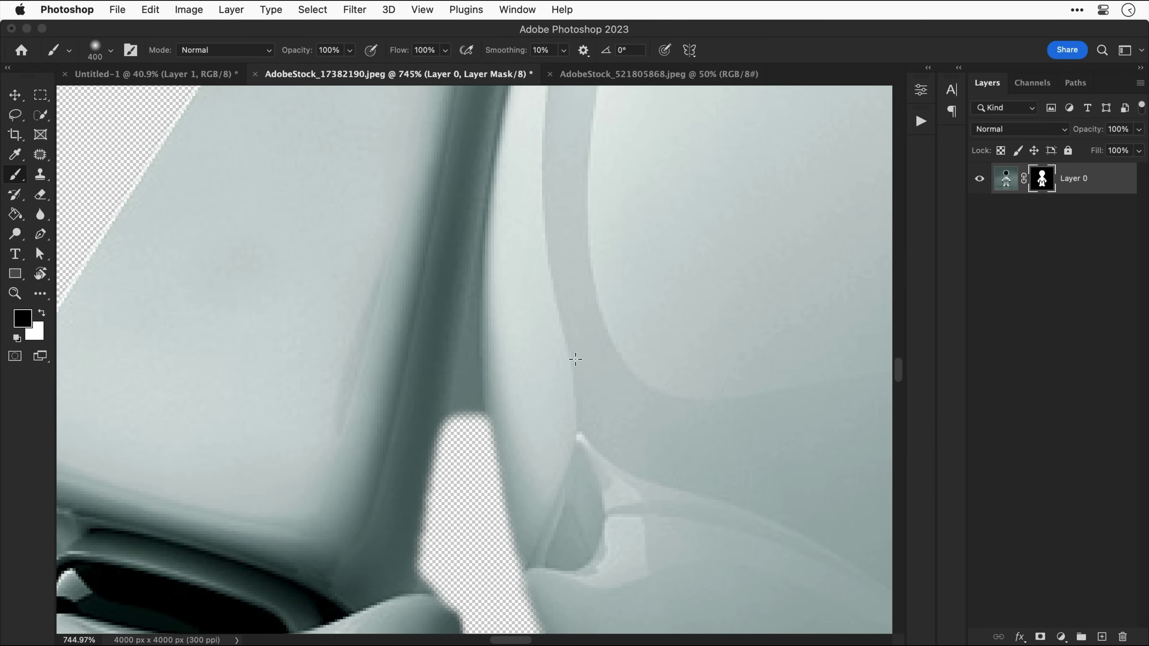
left_click_drag(1144, 645, 1108, 645)
key("bracketright")
key("bracketright")
key("bracketright")
key("bracketright")
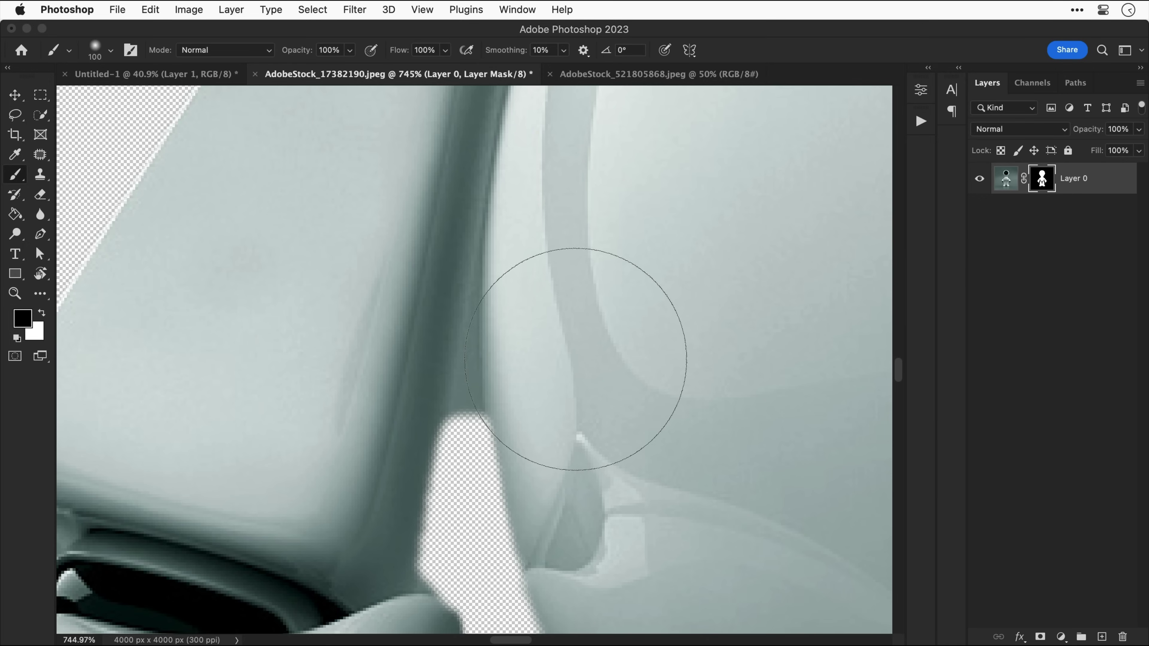
key("bracketleft")
key("bracketleft")
key("bracketleft")
key("bracketleft")
key("bracketleft")
key("bracketleft")
key("bracketleft")
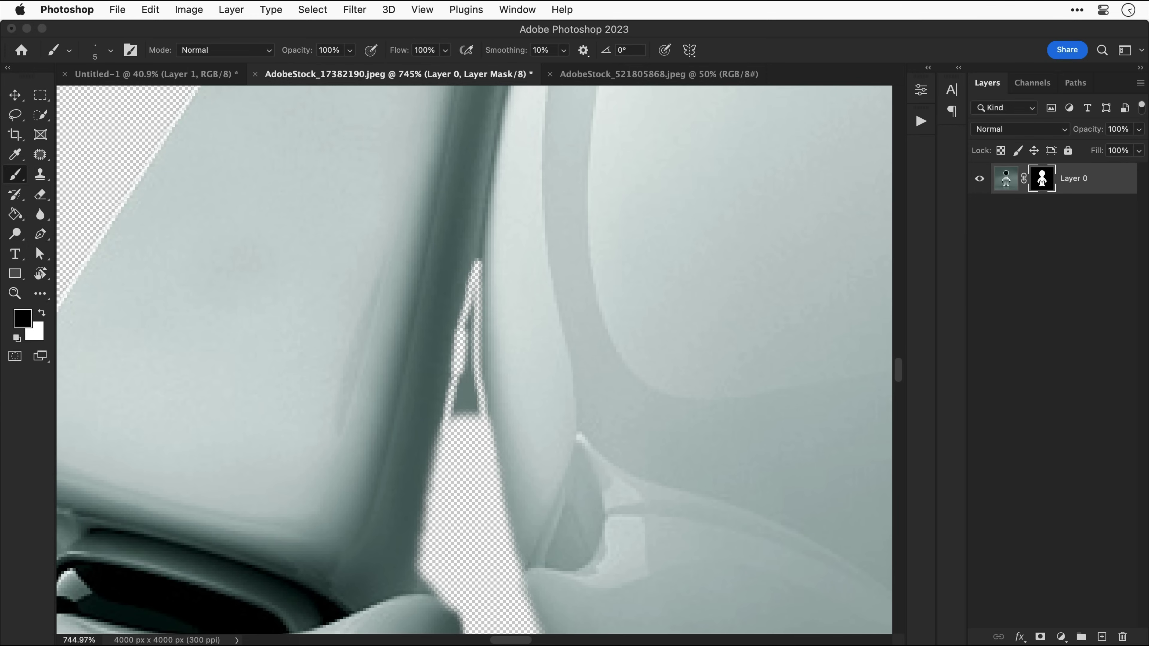
left_click_drag(453, 371, 470, 423)
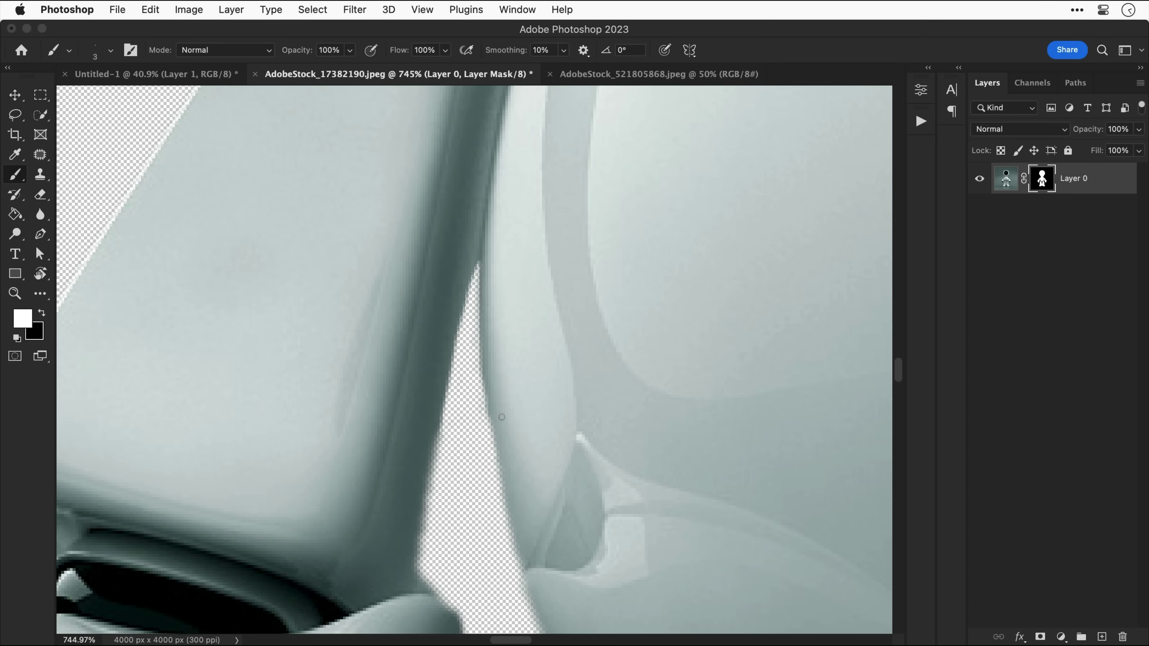
Refine the mask with black and white brush strokes to clear the background between the robot's torso and the image-right arm.
key("x")
scroll(502, 417, "right", 10)
left_click_drag(458, 421, 457, 398)
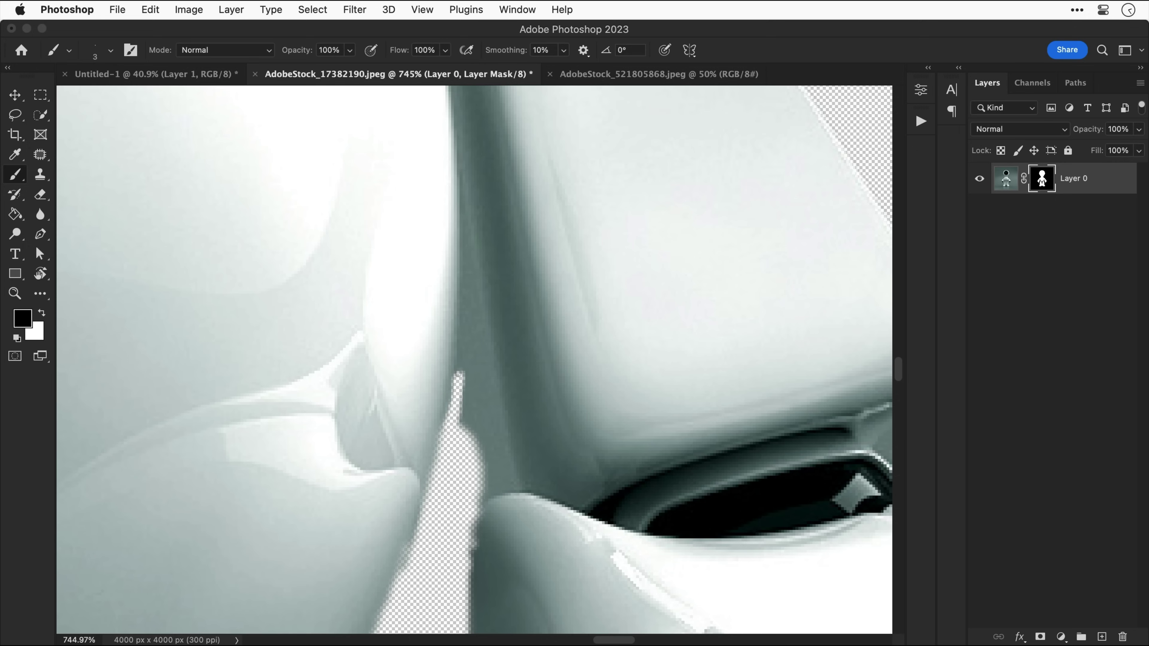
mouse_move(462, 205)
left_mouse_down()
mouse_move(509, 489)
mouse_move(473, 514)
mouse_move(495, 485)
mouse_move(467, 468)
mouse_move(502, 465)
mouse_move(464, 308)
mouse_move(482, 359)
left_mouse_up()
key("bracketleft")
key("x")
left_click_drag(470, 199, 465, 252)
key("x")
key("bracketleft")
key("bracketleft")
Mask out the leftover background at the image-right arm's elbow joint with a 5-pixel black brush.
scroll(474, 359, "right", 7)
scroll(474, 360, "down", 2)
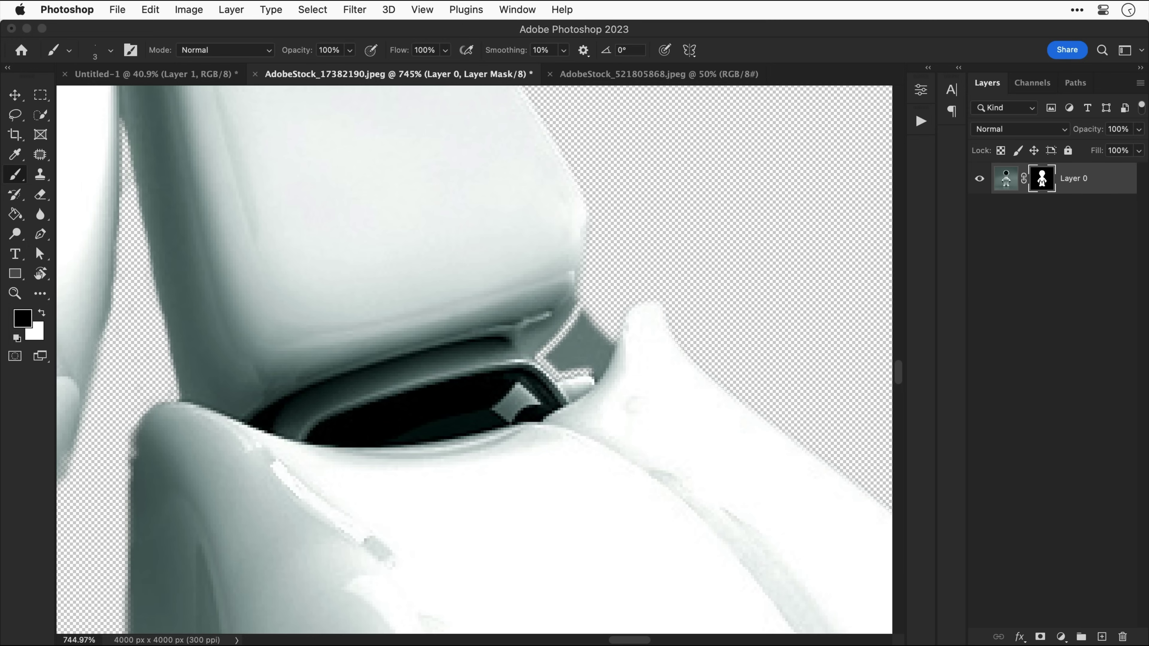
key("bracketright")
mouse_move(612, 332)
left_mouse_down()
mouse_move(595, 367)
mouse_move(548, 360)
mouse_move(591, 354)
mouse_move(579, 322)
mouse_move(593, 348)
left_mouse_up()
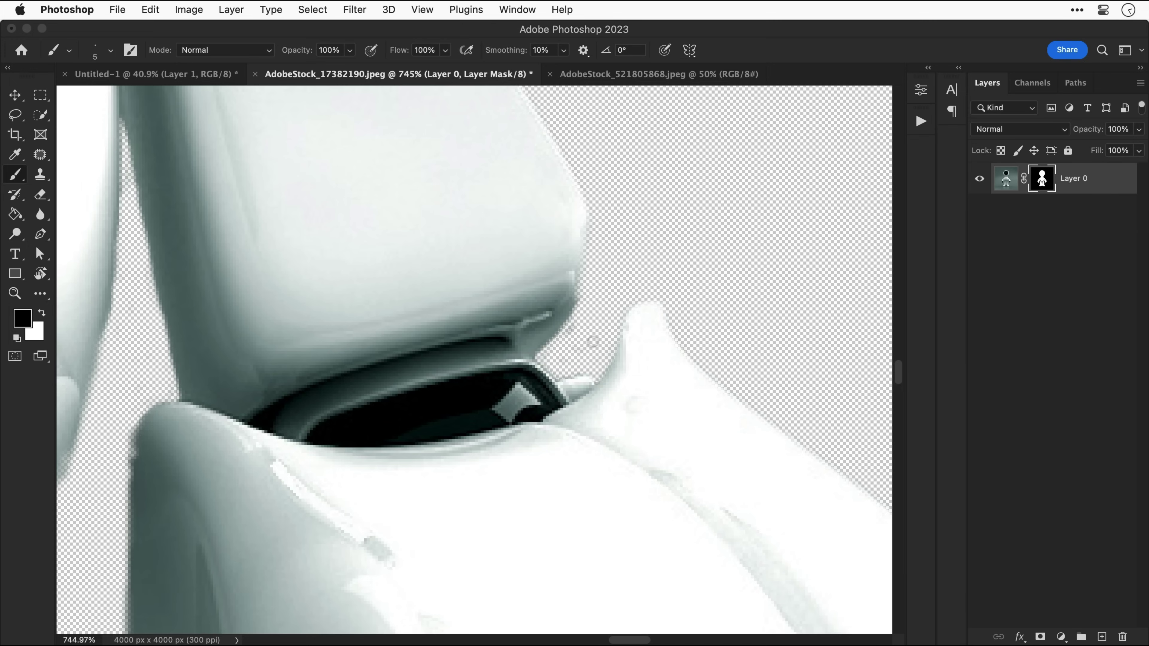
scroll(592, 342, "down", 3)
left_click_drag(460, 398, 468, 403)
key("v")
key("super+0")
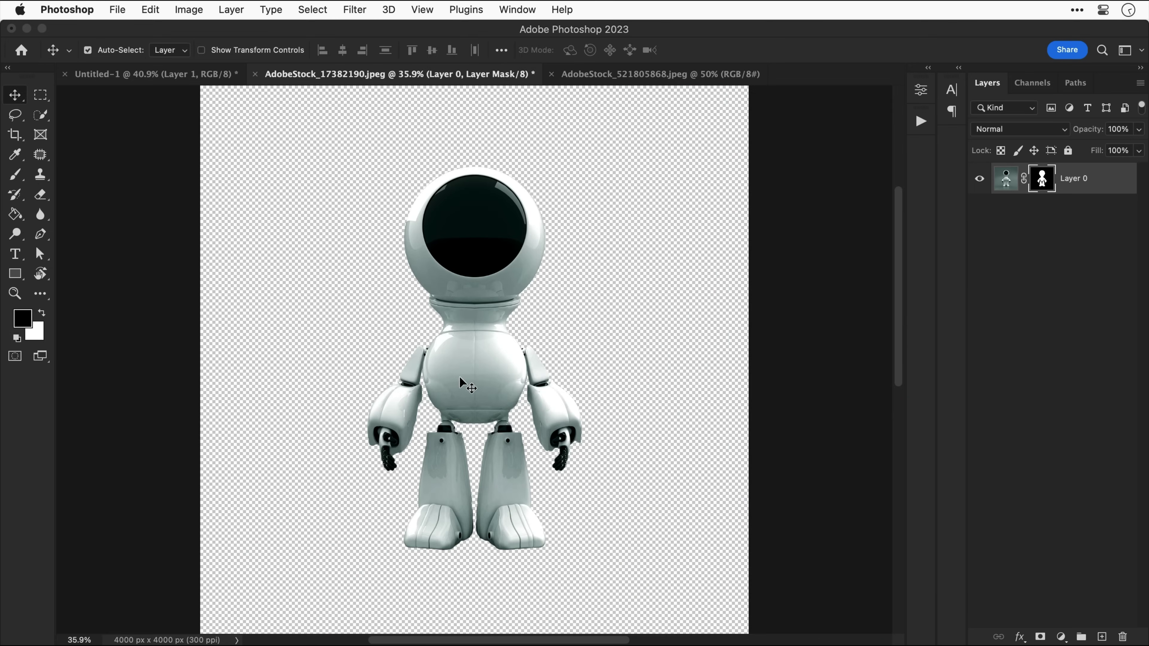
Rename the masked robot layer as Blu and convert it to a smart object.
double_click(993, 363)
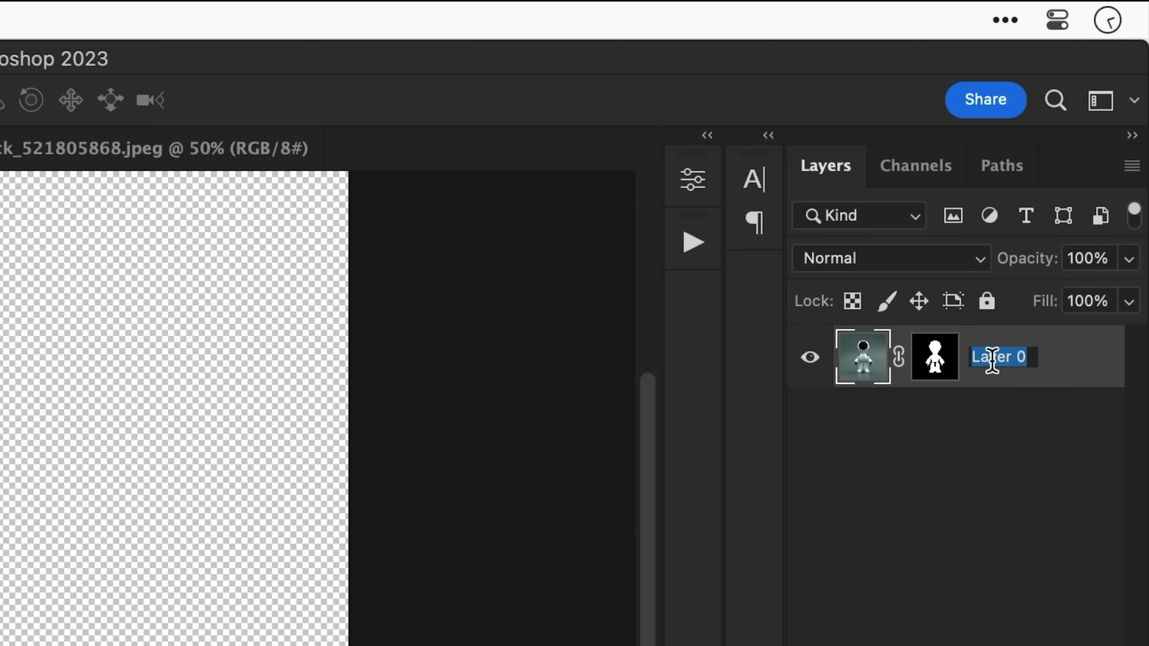
type("Blu")
key("Return")
right_click(991, 360)
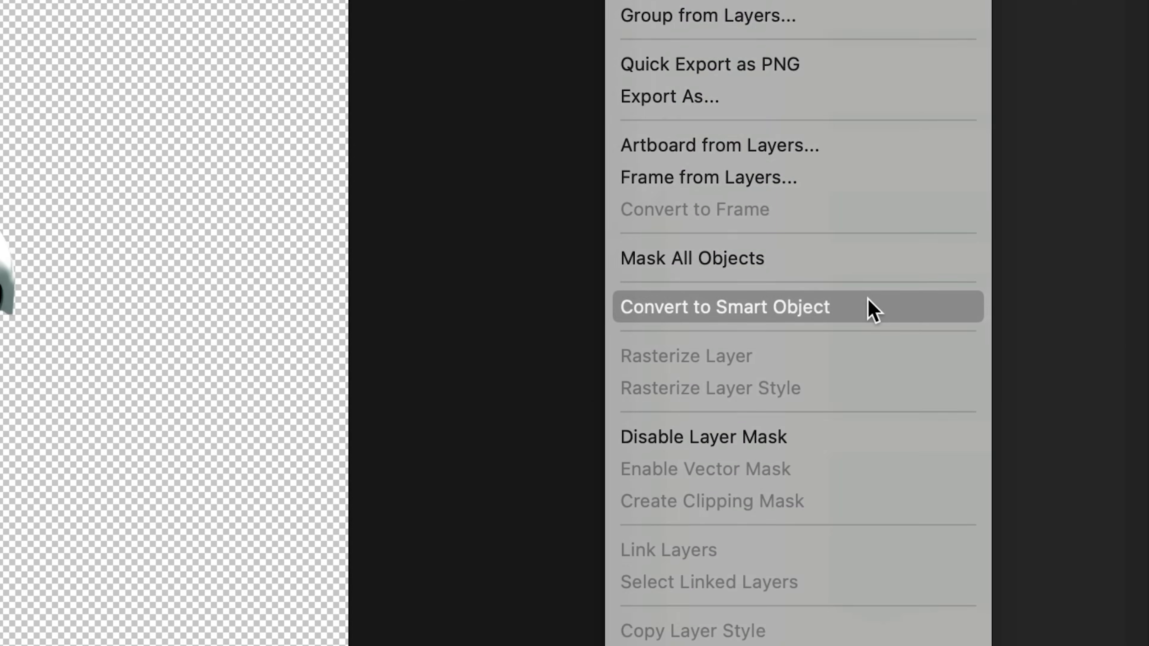
left_click(869, 324)
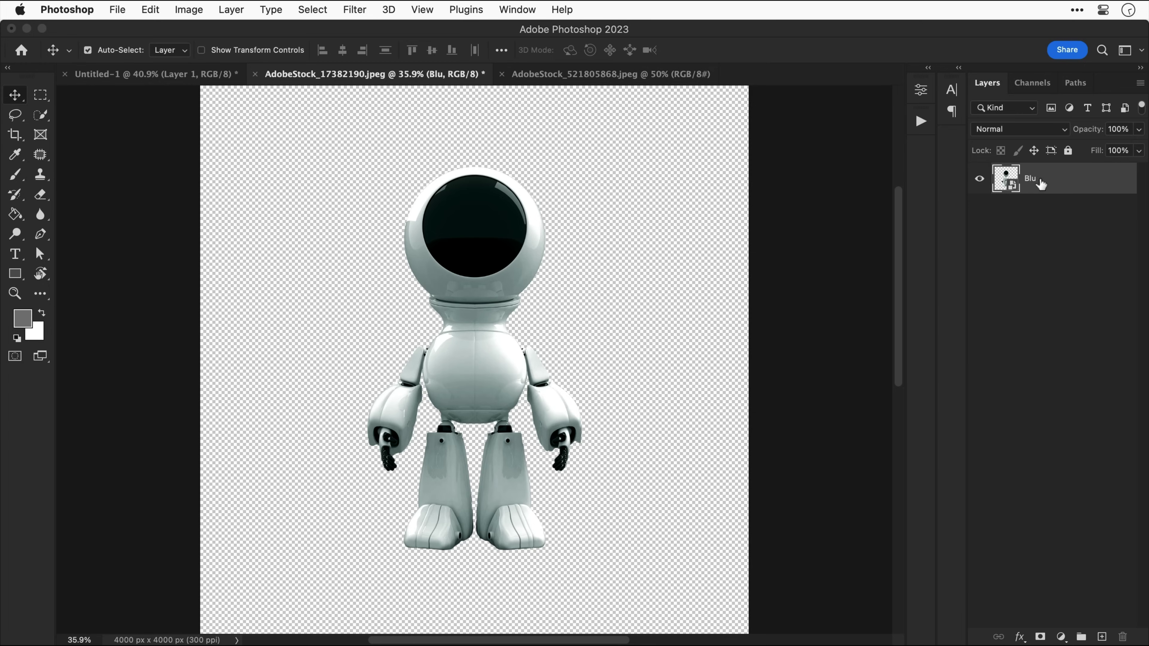
Duplicate the Blu layer into the Untitled-1 document and close AdobeStock_17382190.jpeg without saving.
right_click(1040, 181)
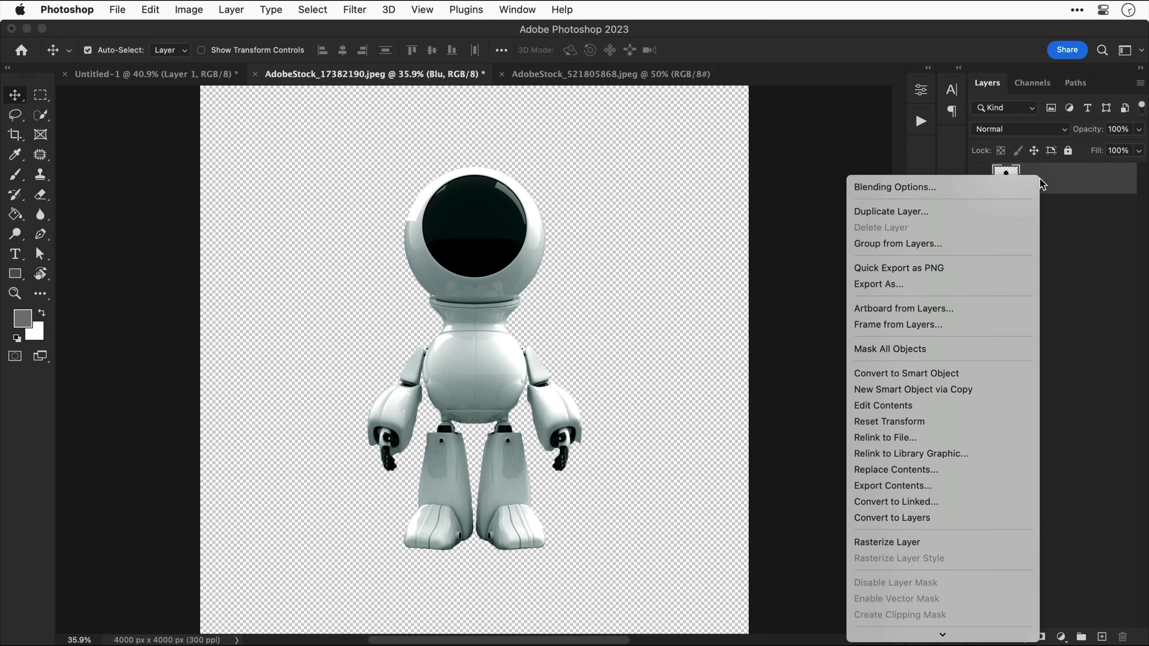
left_click(1008, 213)
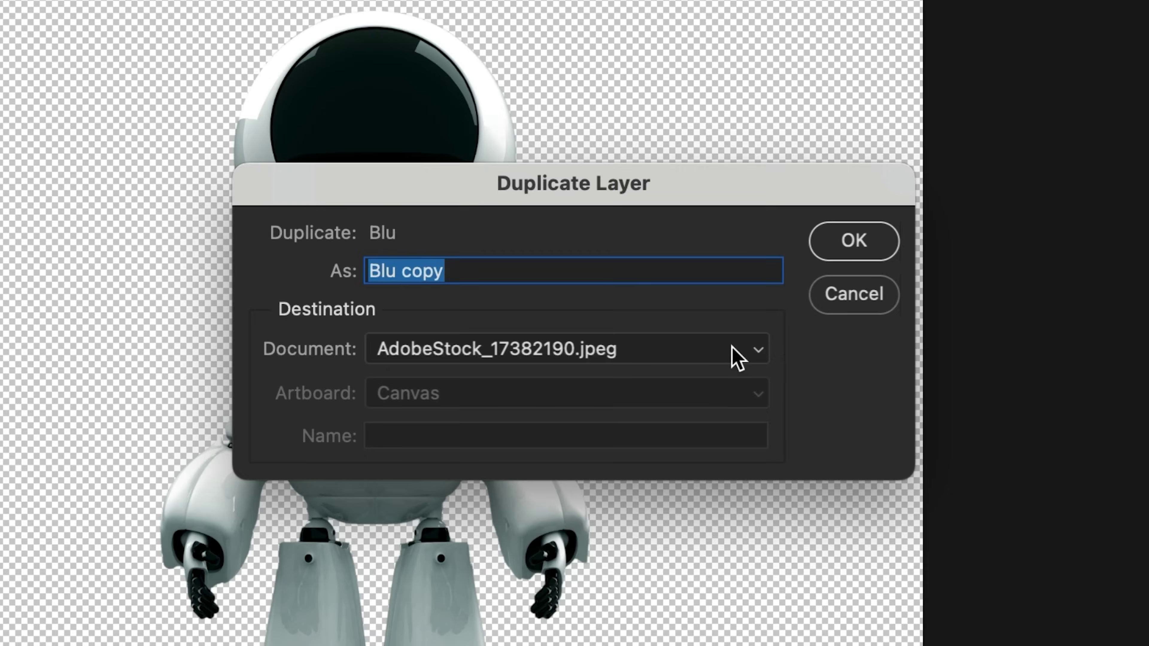
left_click(644, 337)
left_click(684, 322)
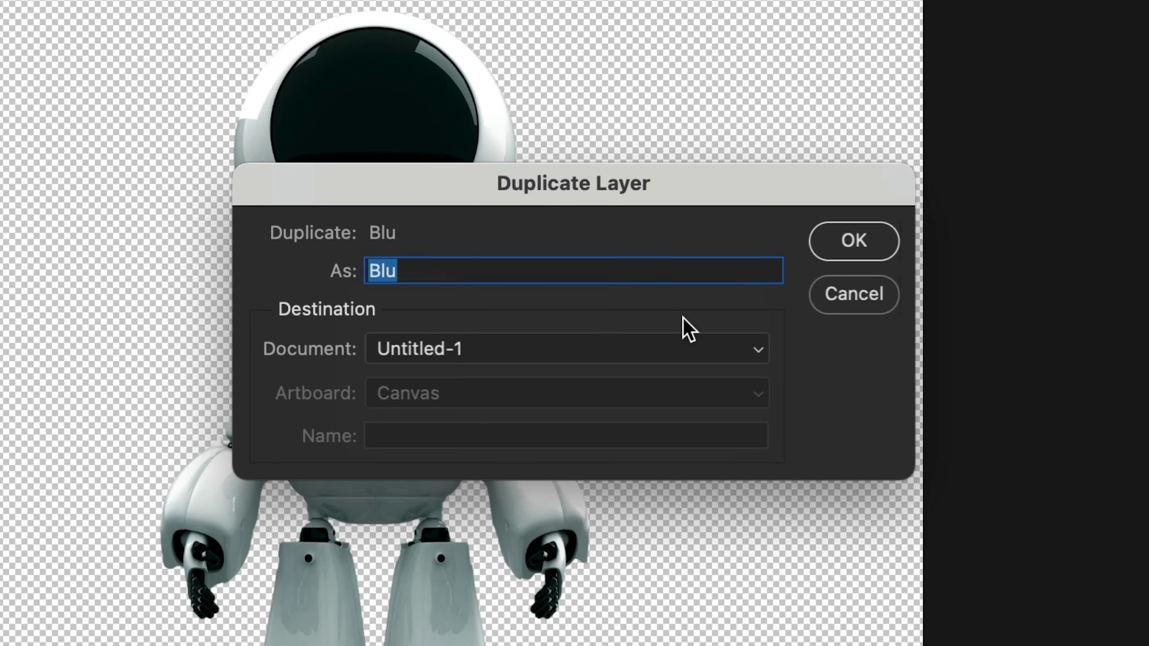
key("Return")
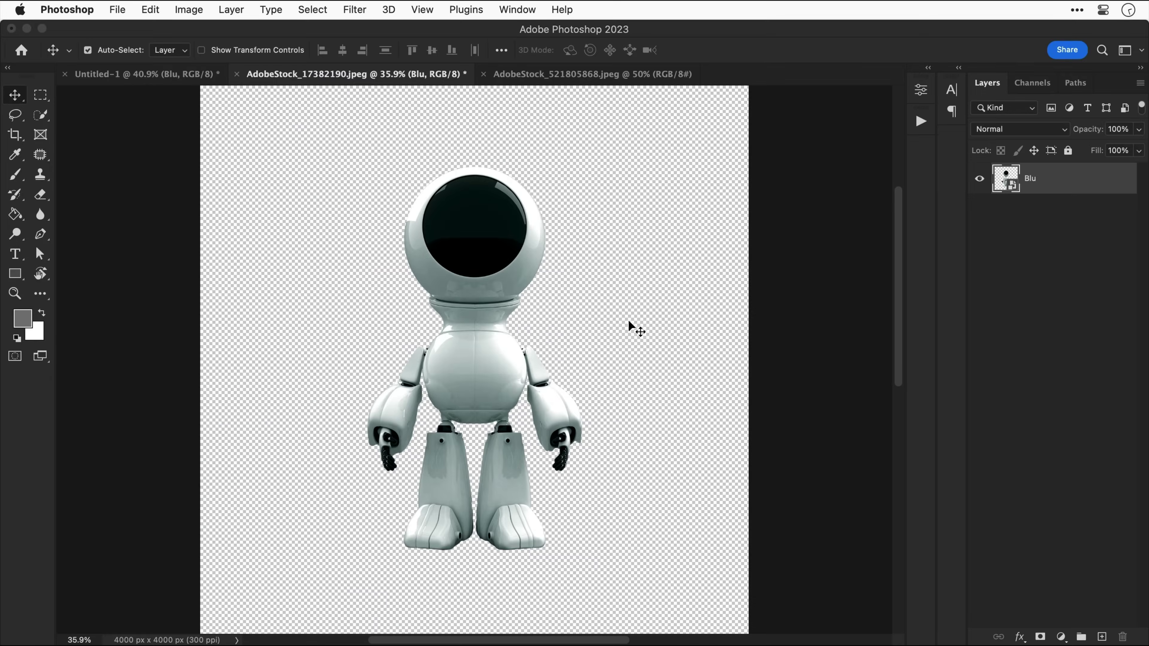
key("super+w")
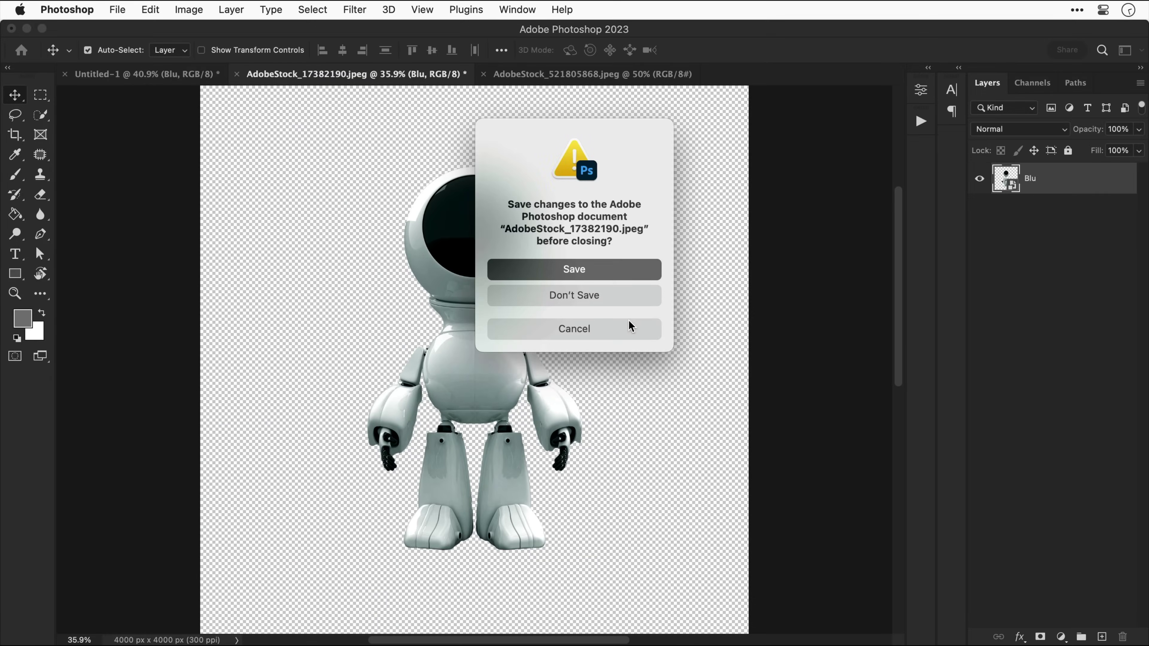
left_click(609, 298)
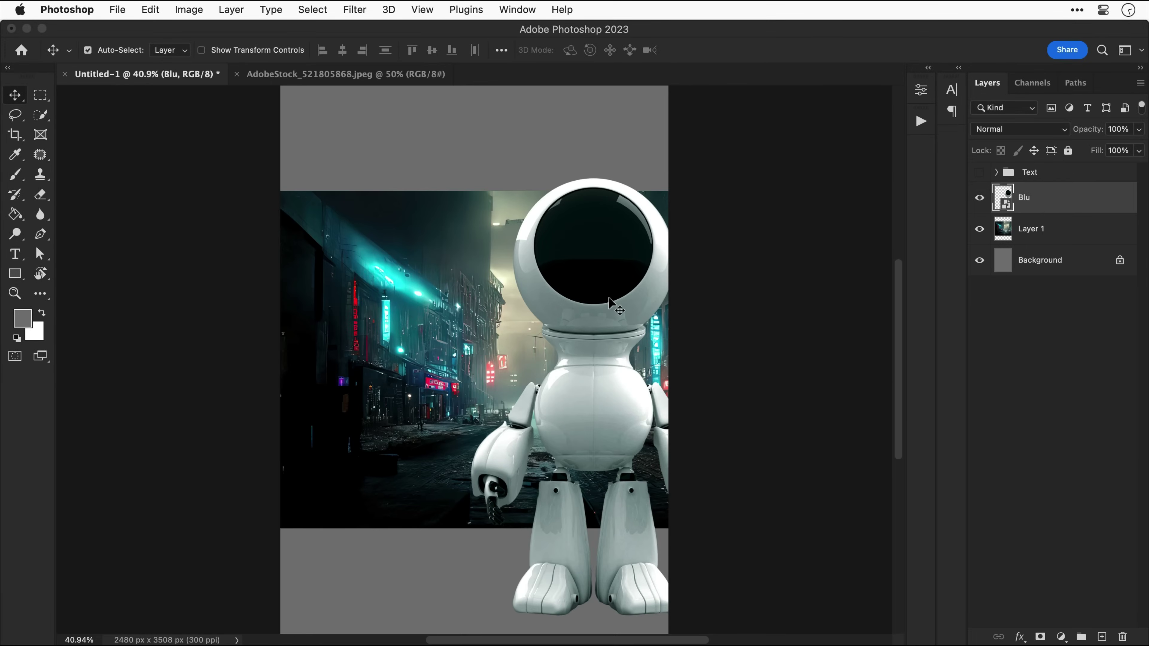
Rename the city street layer in the poster as Streets.
double_click(1026, 230)
type("Stre")
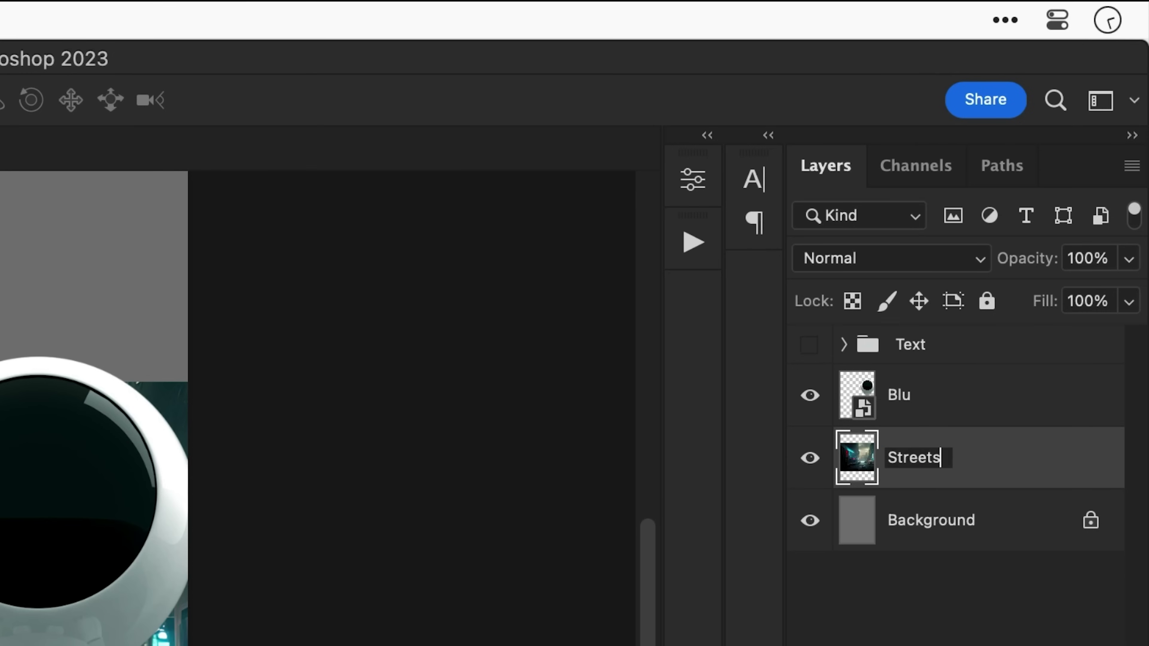
key("Return")
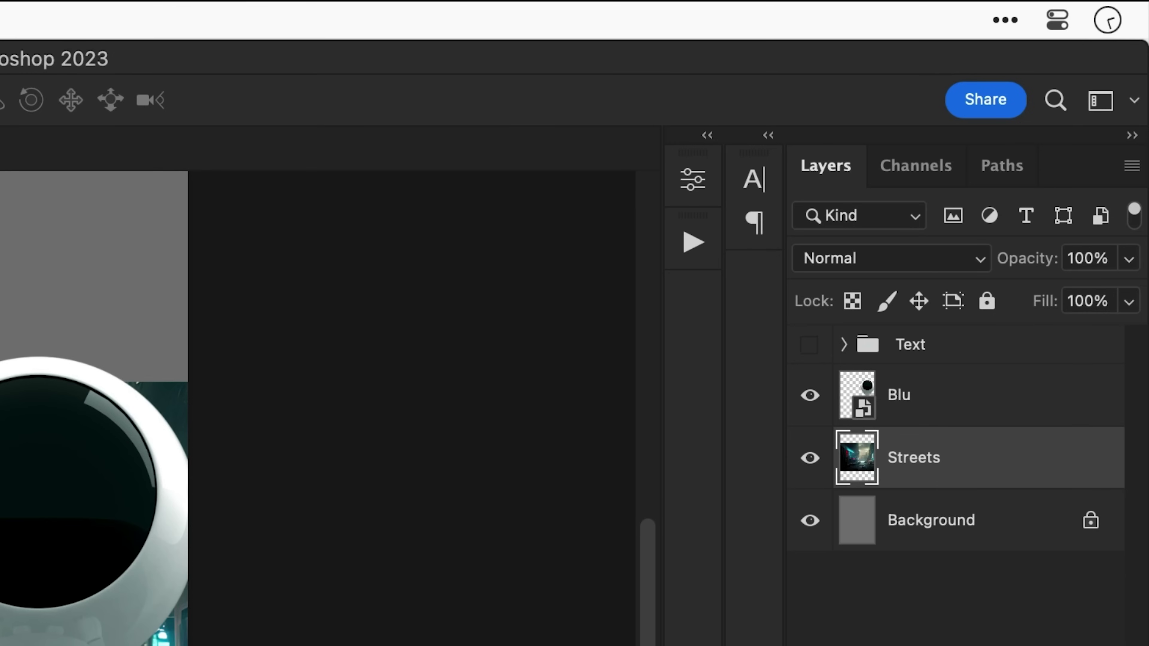
Hide the Streets layer, enlarge the Blu robot and center it horizontally with its lower legs running off the poster's bottom edge.
left_click(817, 462)
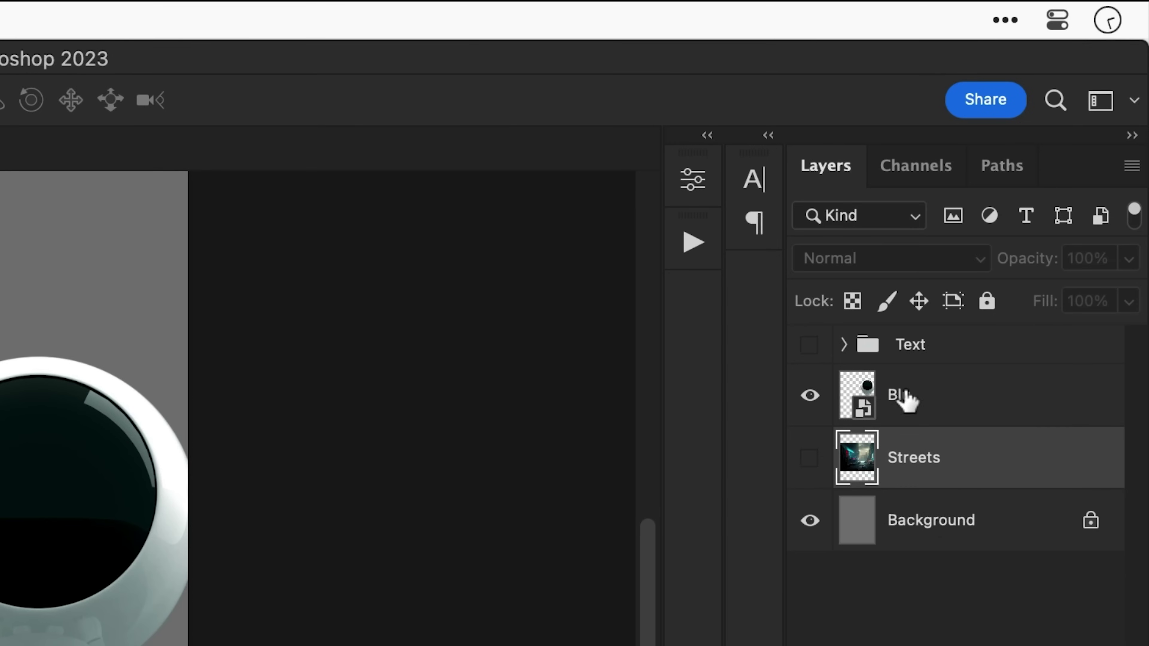
left_click(903, 399)
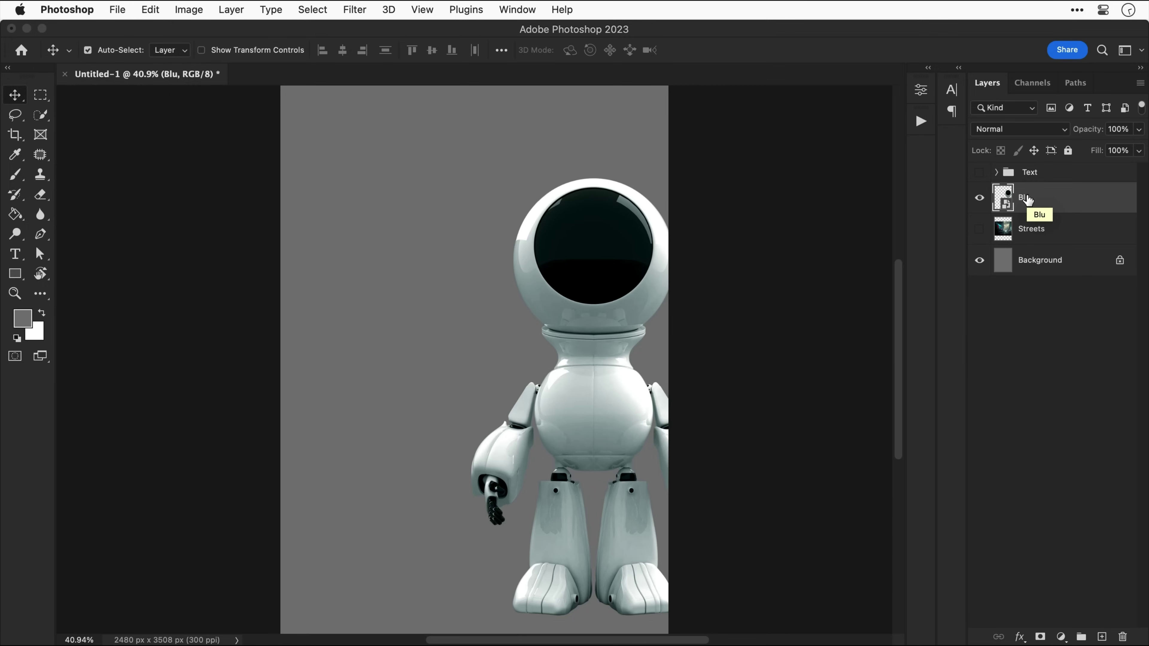
key("super+t")
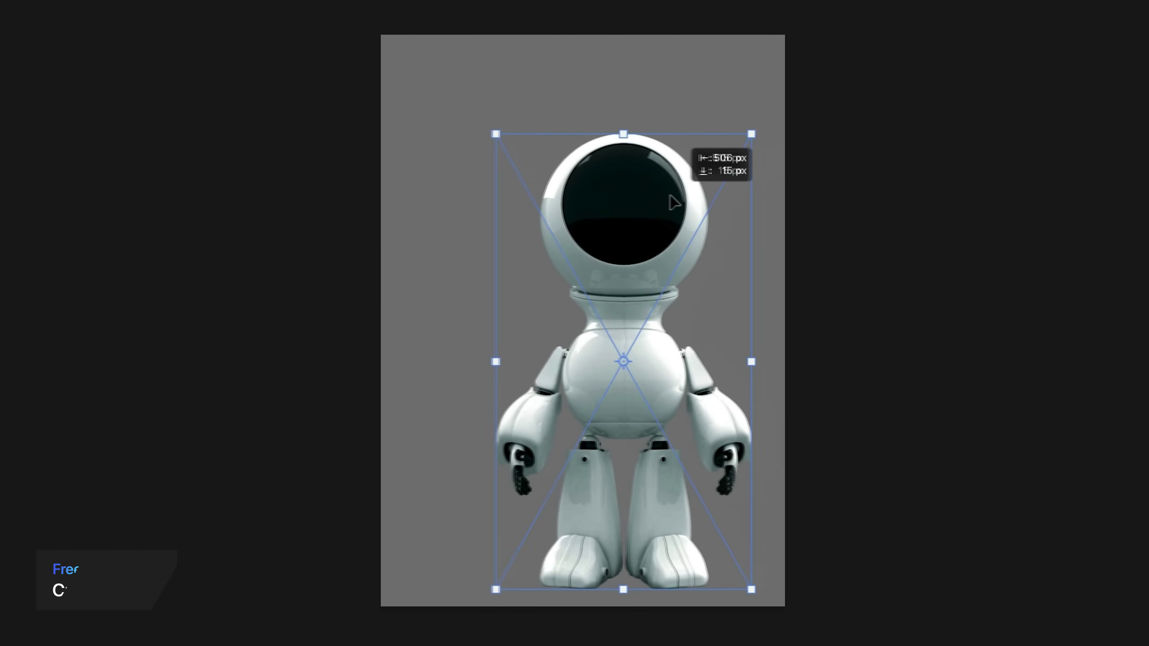
left_click_drag(563, 238, 530, 292)
left_click_drag(711, 186, 742, 128)
left_click_drag(665, 192, 658, 209)
key("Return")
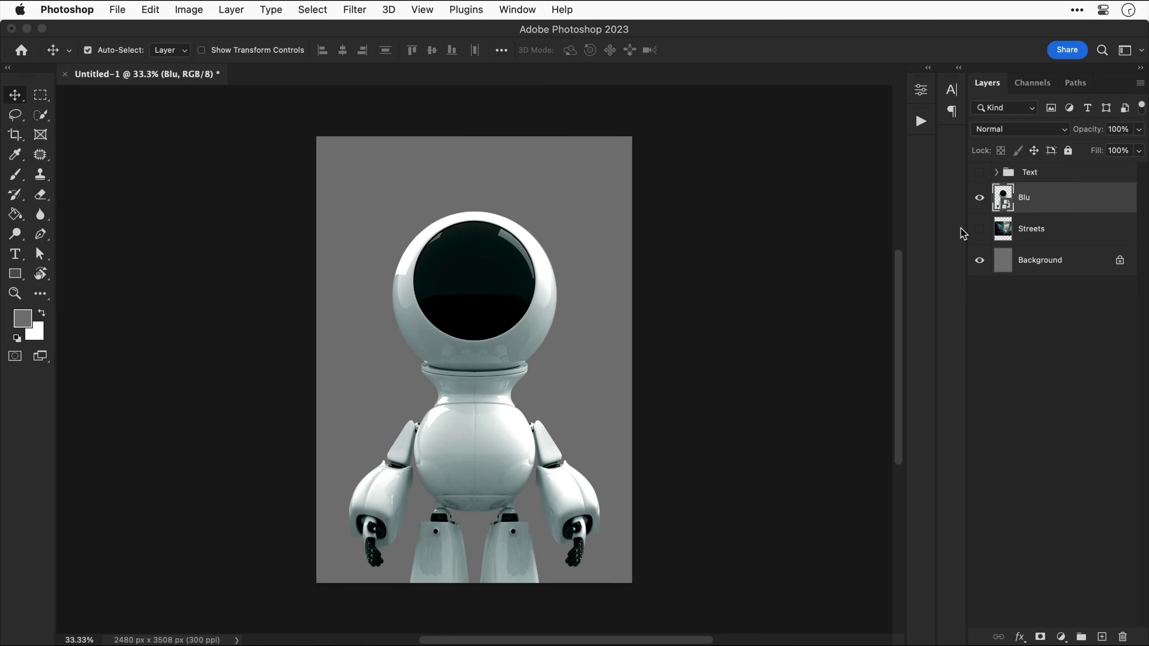
Show the Streets layer again and convert it to a smart object.
left_click(979, 229)
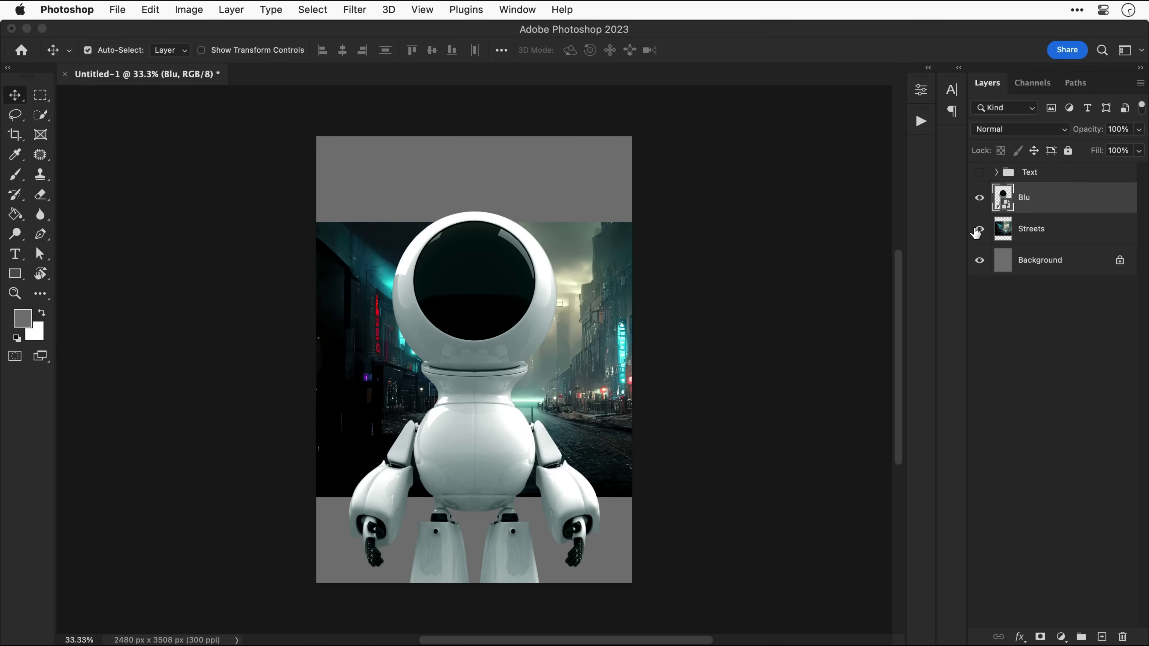
right_click(1030, 232)
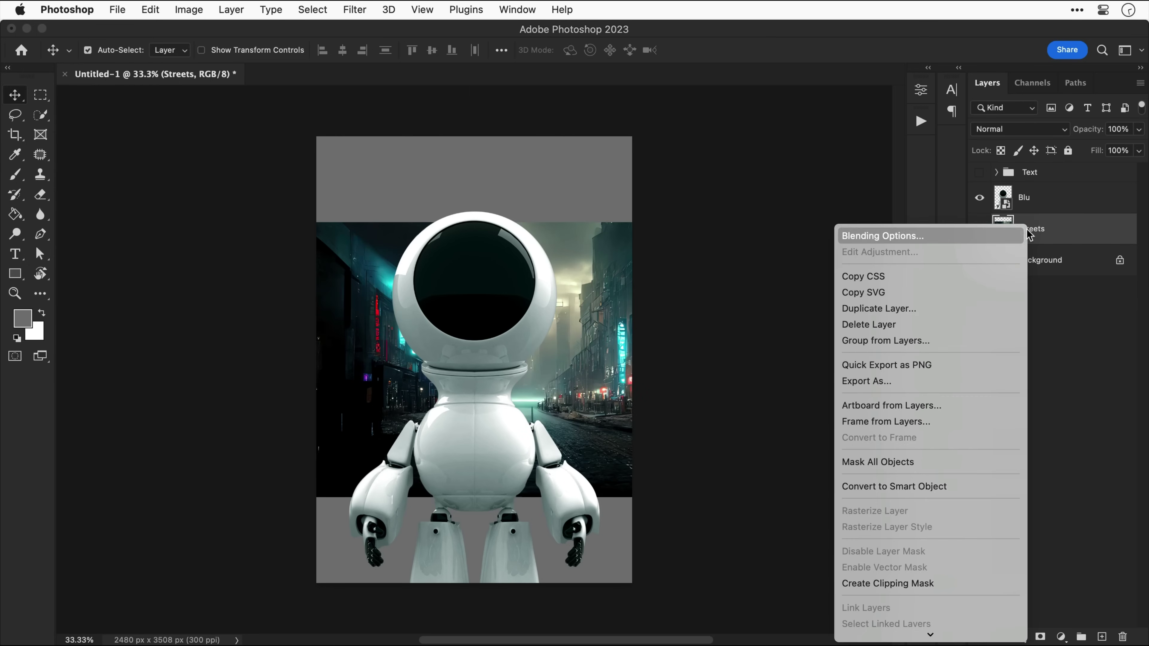
left_click(985, 486)
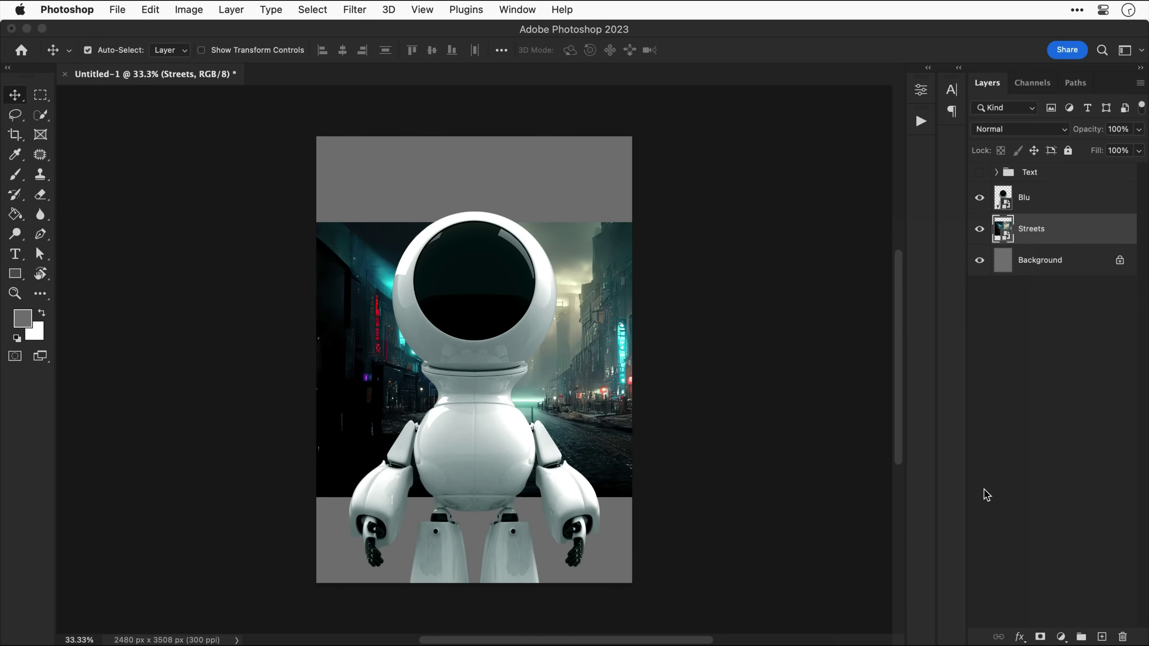
Scale the Streets layer to about 172% and shift it sideways so the street fills the poster behind the robot.
key("super+minus")
key("super+t")
left_click_drag(639, 290, 719, 225)
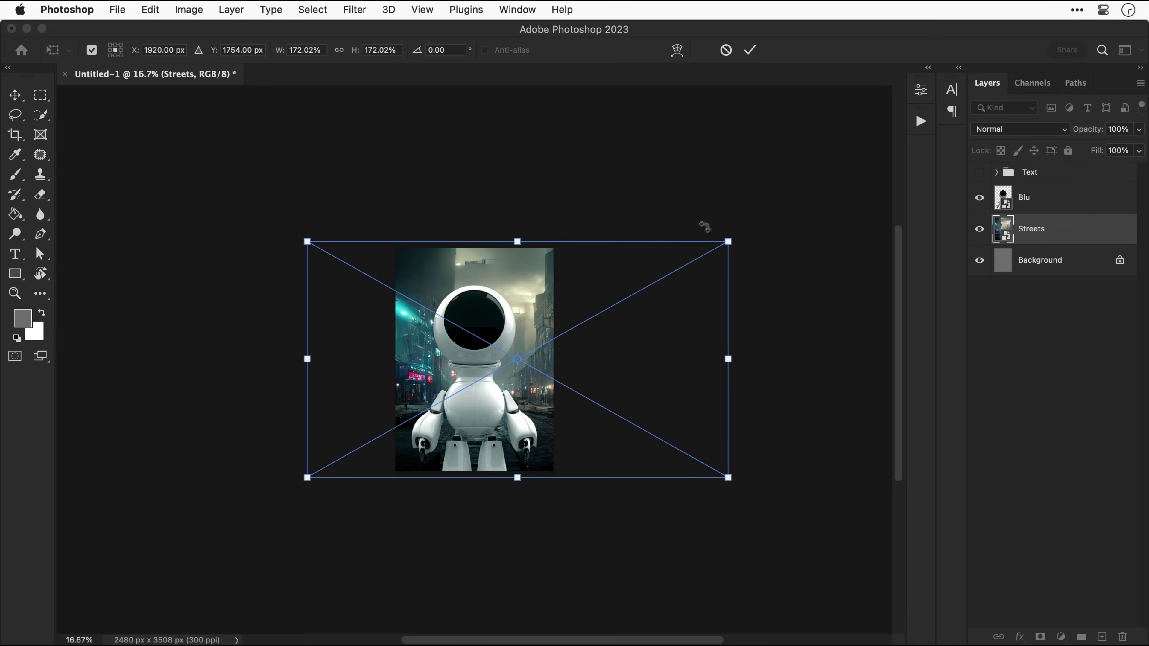
left_click_drag(548, 338, 519, 338)
key("Return")
key("super+0")
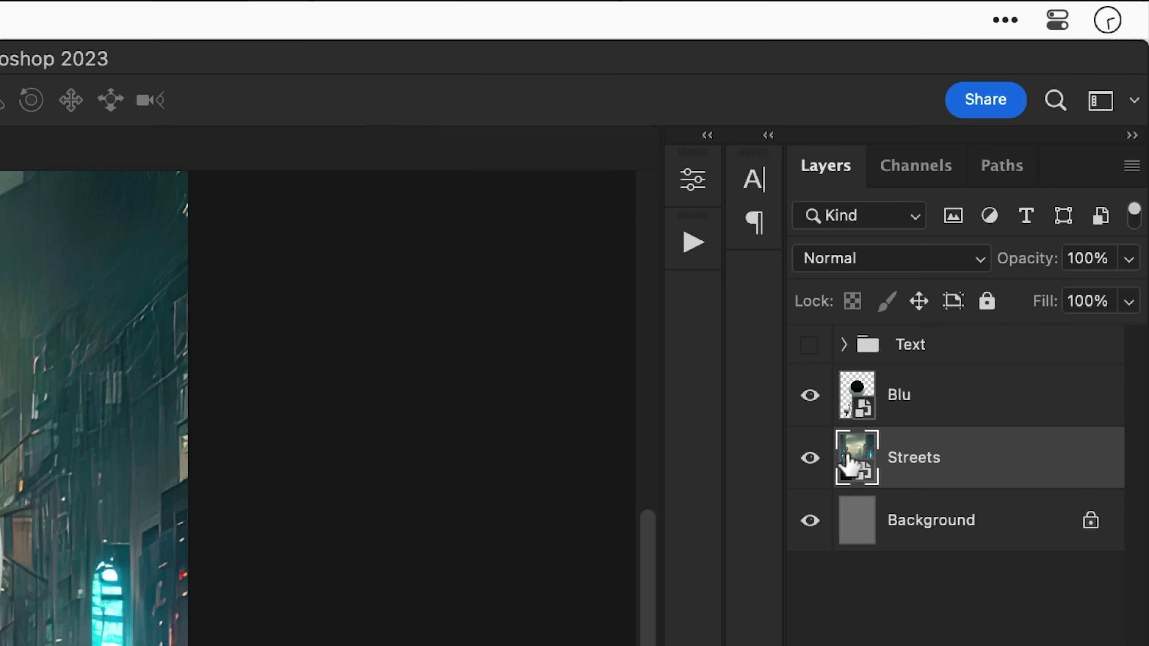
Open the Streets smart object's contents for editing around the floating structure in the sky.
double_click(998, 228)
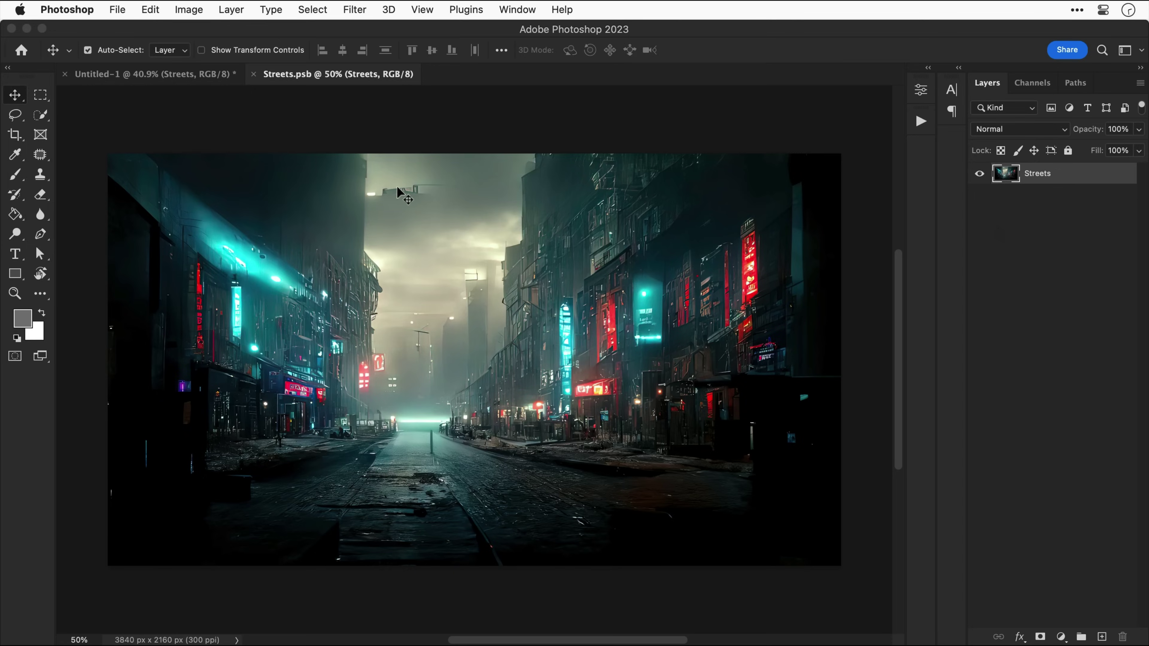
left_click_drag(398, 190, 508, 230)
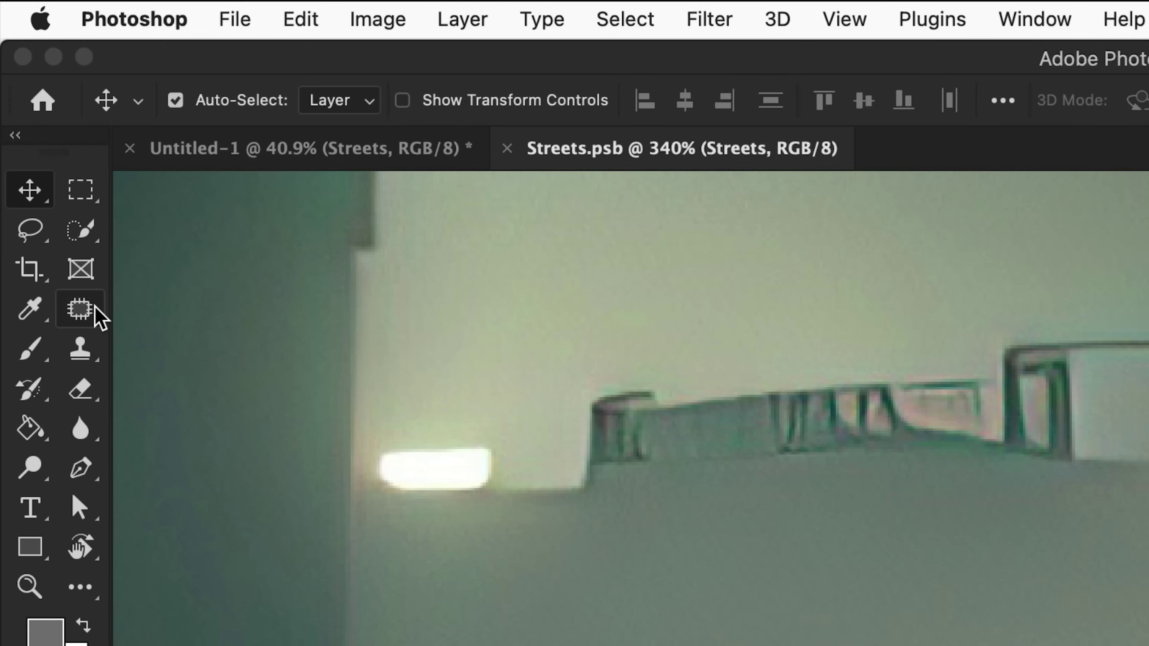
Patch out the floating structure and the bright light beside it with clean sky from just below, and deselect.
left_click(40, 154)
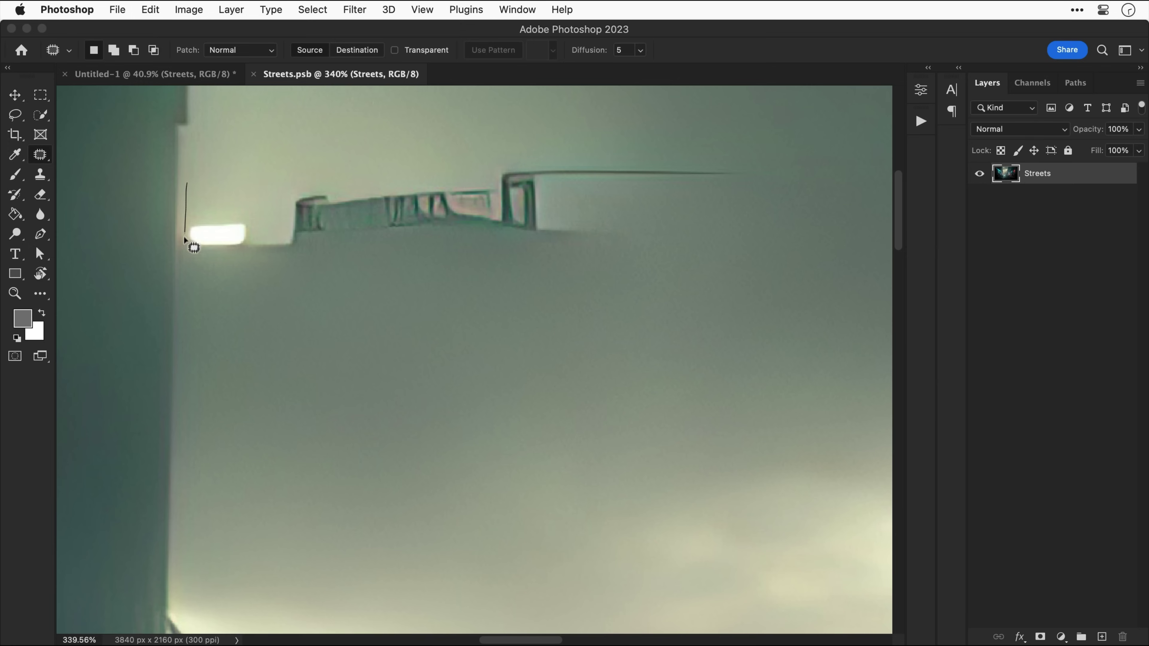
mouse_move(184, 237)
left_mouse_down()
mouse_move(592, 312)
mouse_move(736, 270)
mouse_move(806, 176)
mouse_move(688, 132)
mouse_move(375, 143)
mouse_move(200, 173)
left_mouse_up()
left_click_drag(390, 231, 380, 349)
key("ctrl+d")
key("v")
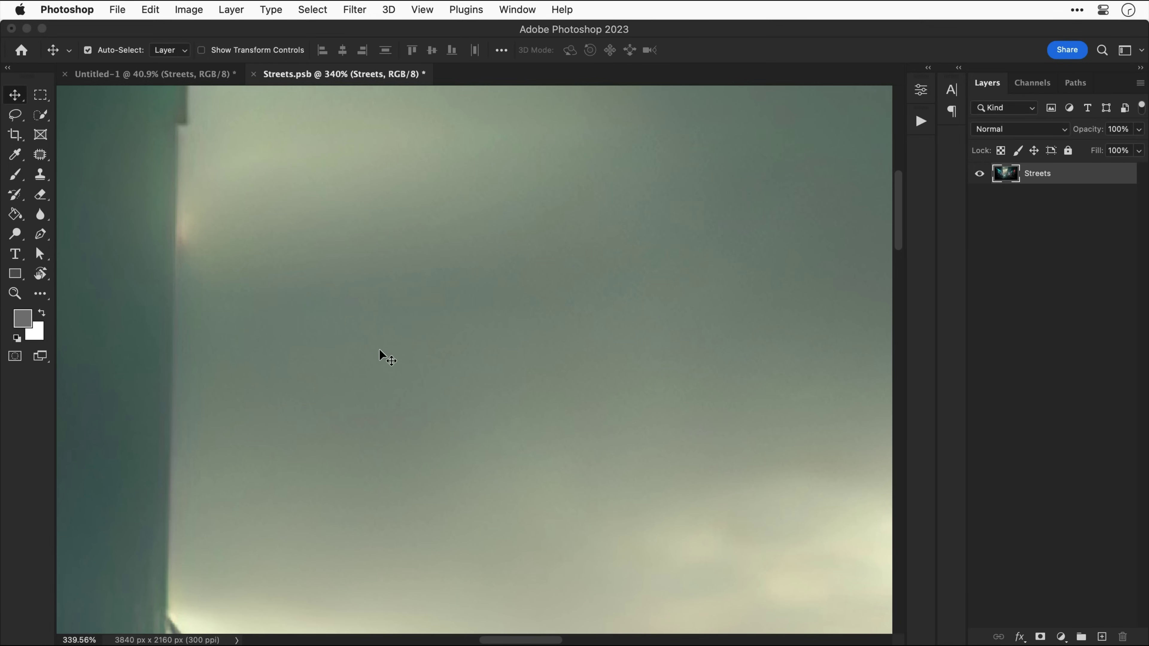
Save the edited Streets smart object contents and close them to return to the poster.
key("ctrl+0")
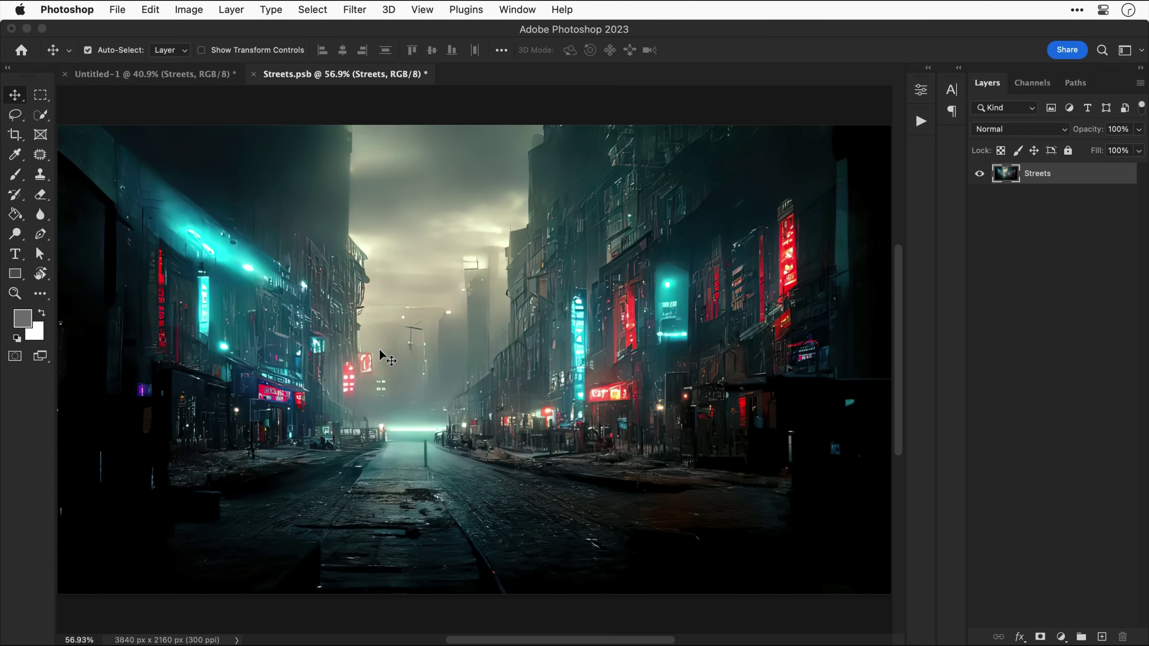
key("ctrl+s")
key("ctrl+w")
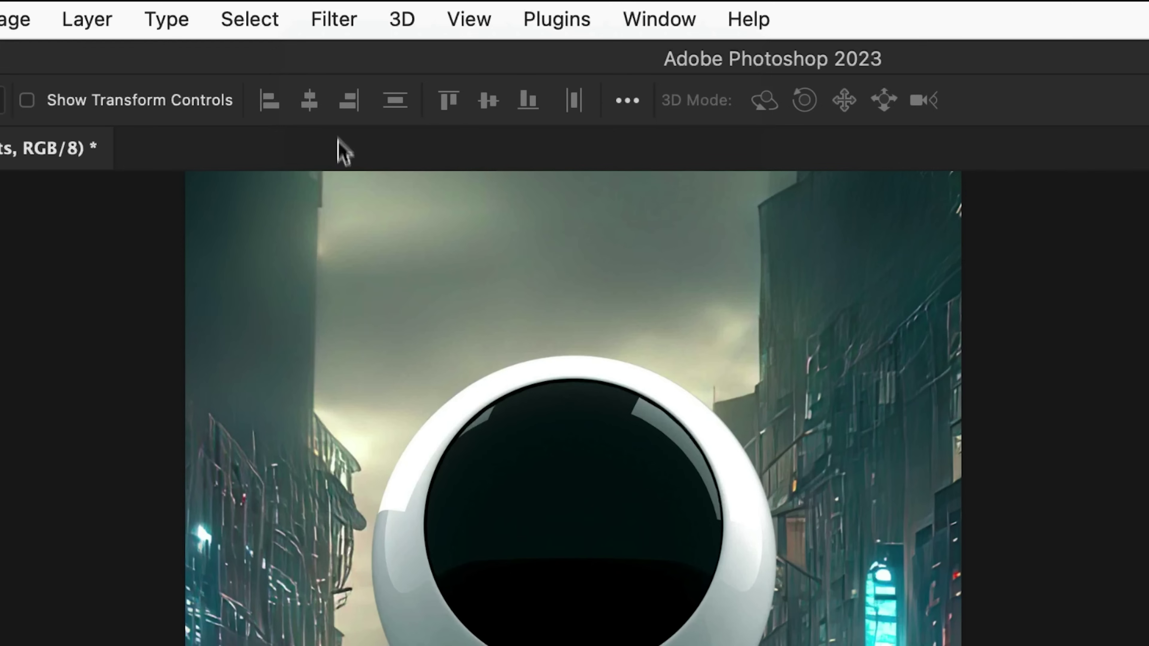
Apply a 23 px Tilt-Shift blur to the Streets layer, with the sharp zone lowered to the ground around the robot's legs.
left_click(354, 11)
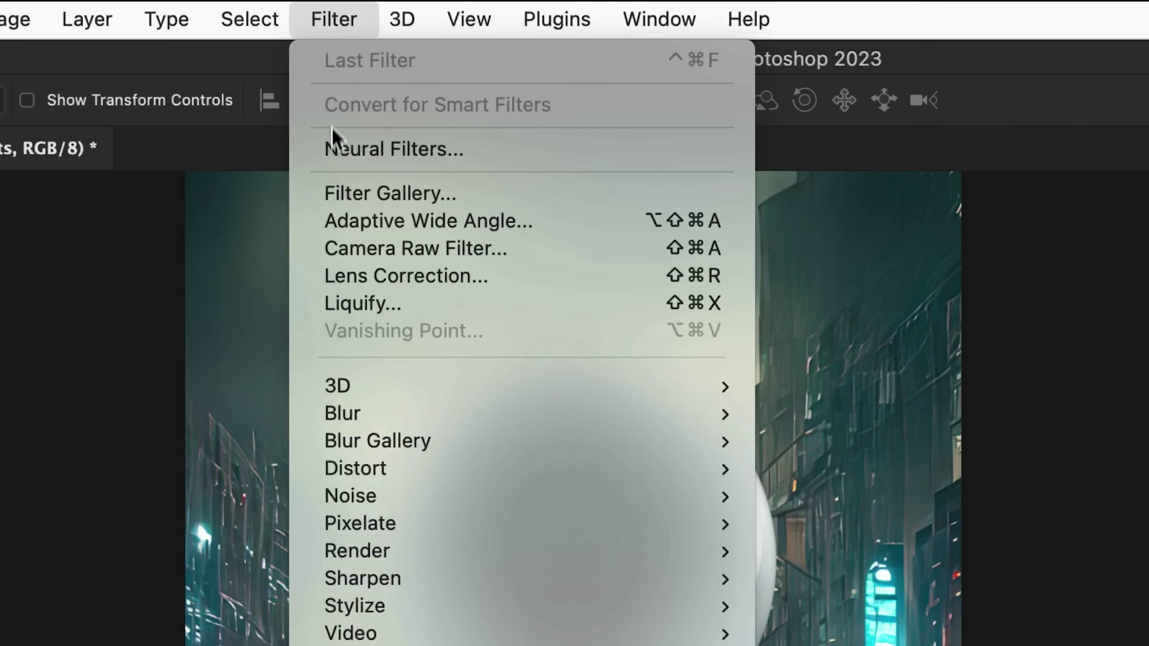
mouse_move(310, 444)
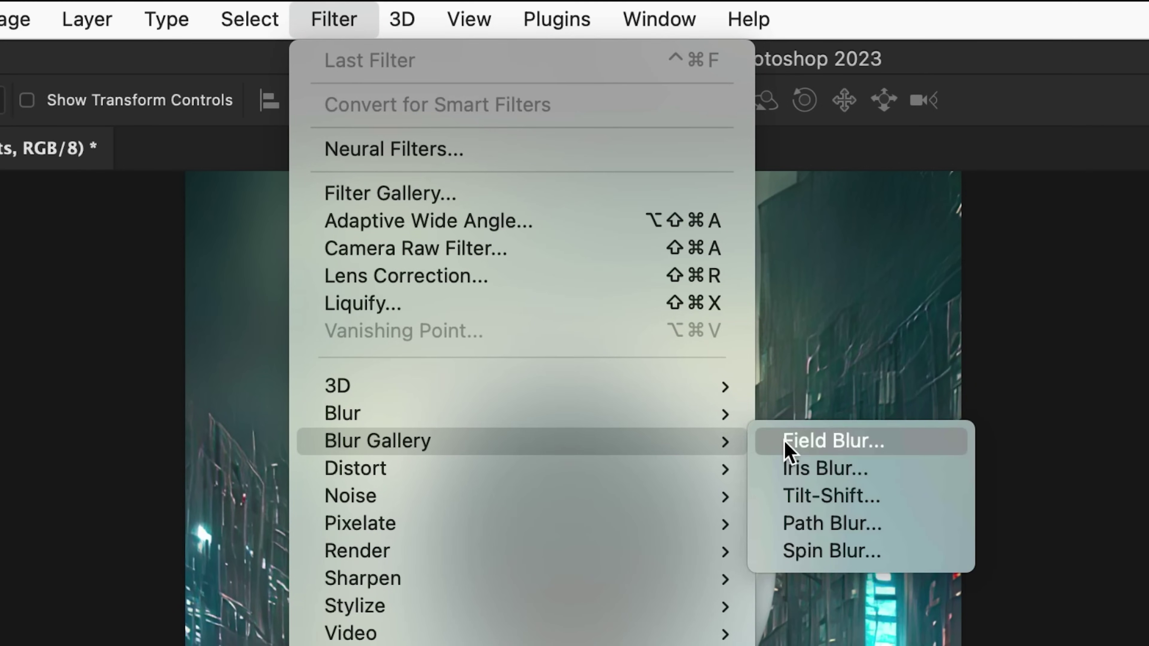
left_click(785, 501)
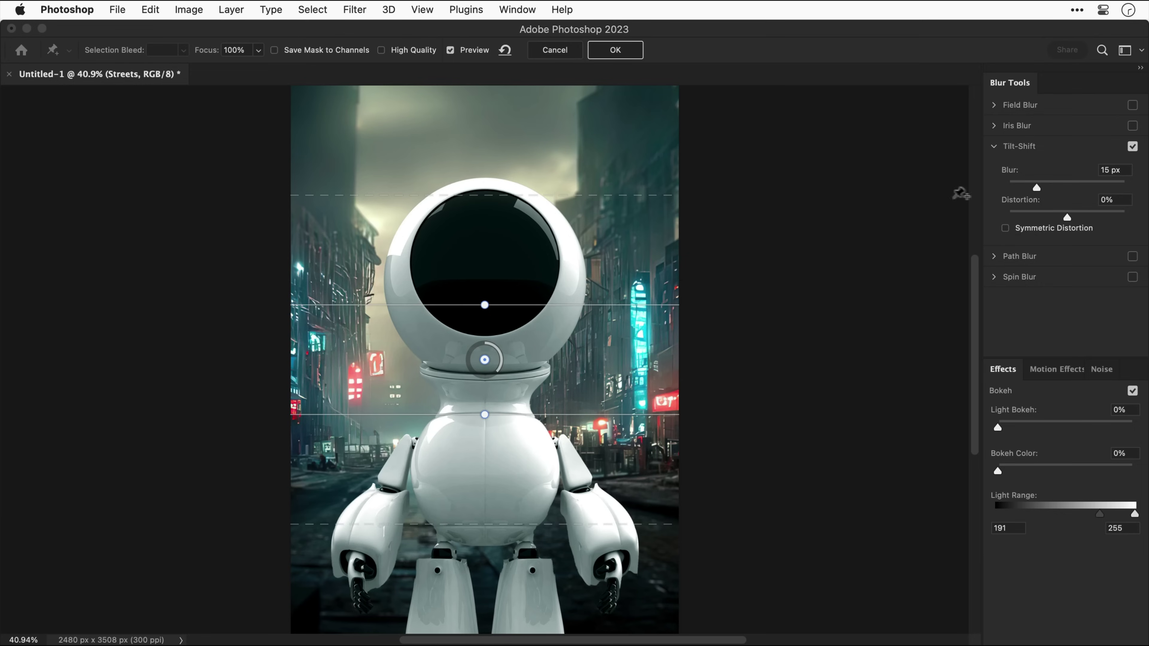
left_click_drag(1038, 188, 1064, 189)
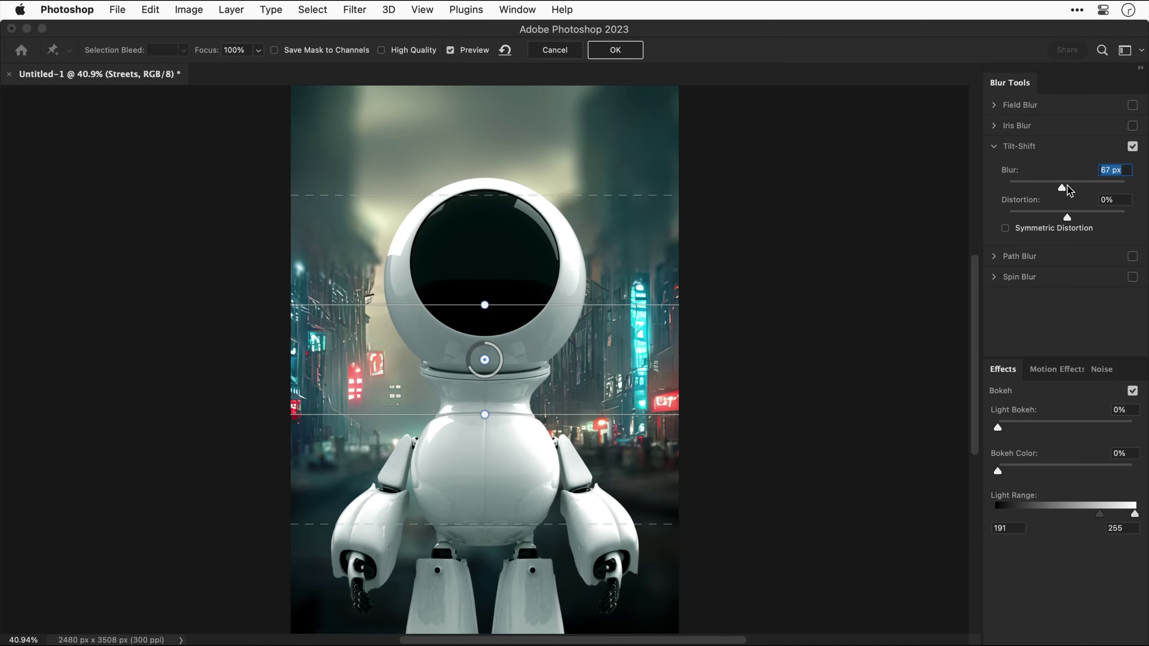
left_click_drag(485, 360, 478, 579)
left_click_drag(525, 523, 523, 491)
key("super+z")
left_click_drag(1061, 187, 1044, 187)
left_click_drag(593, 514, 593, 547)
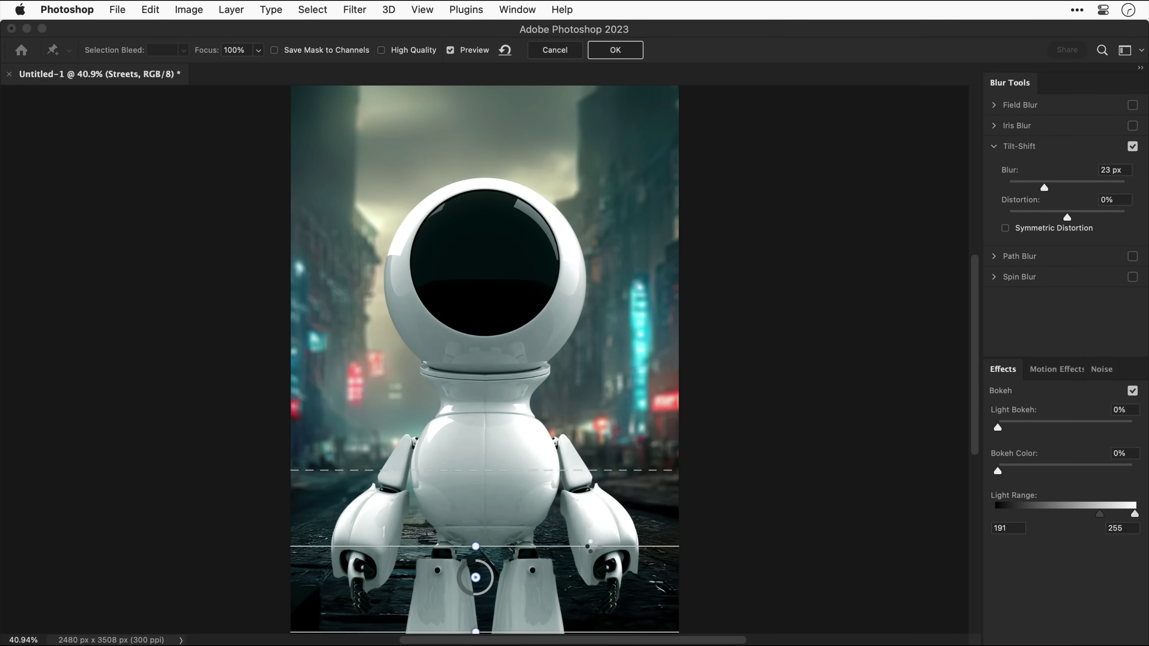
key("Return")
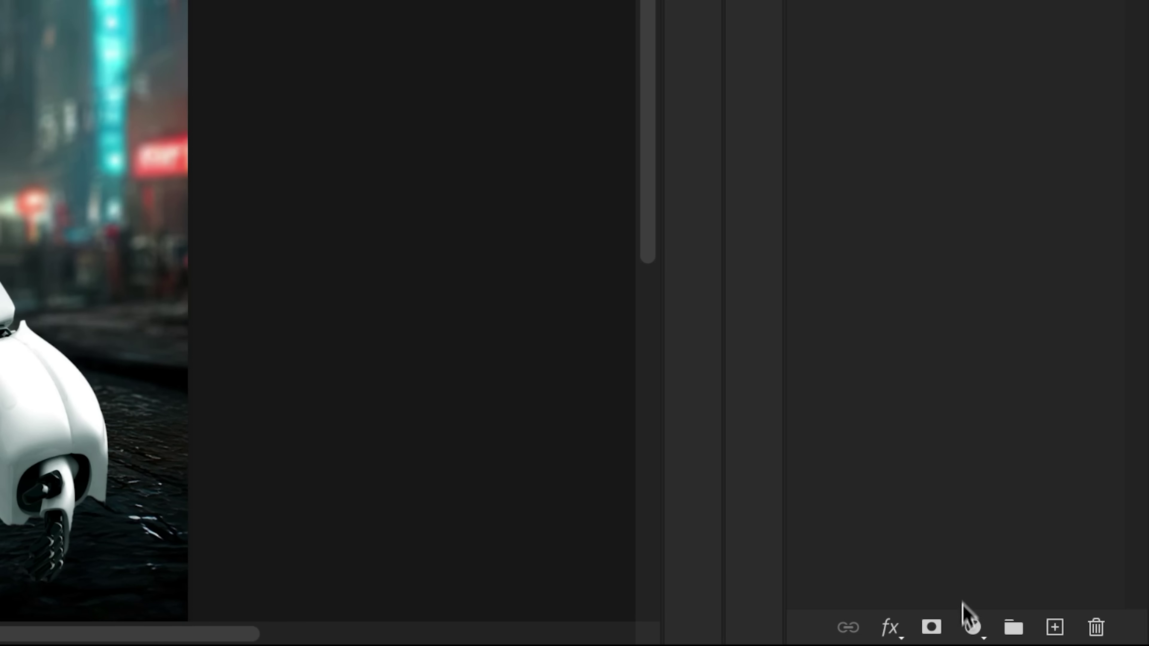
Add a Hue/Saturation adjustment layer above Blu and reduce its saturation to the minimum.
left_click(971, 627)
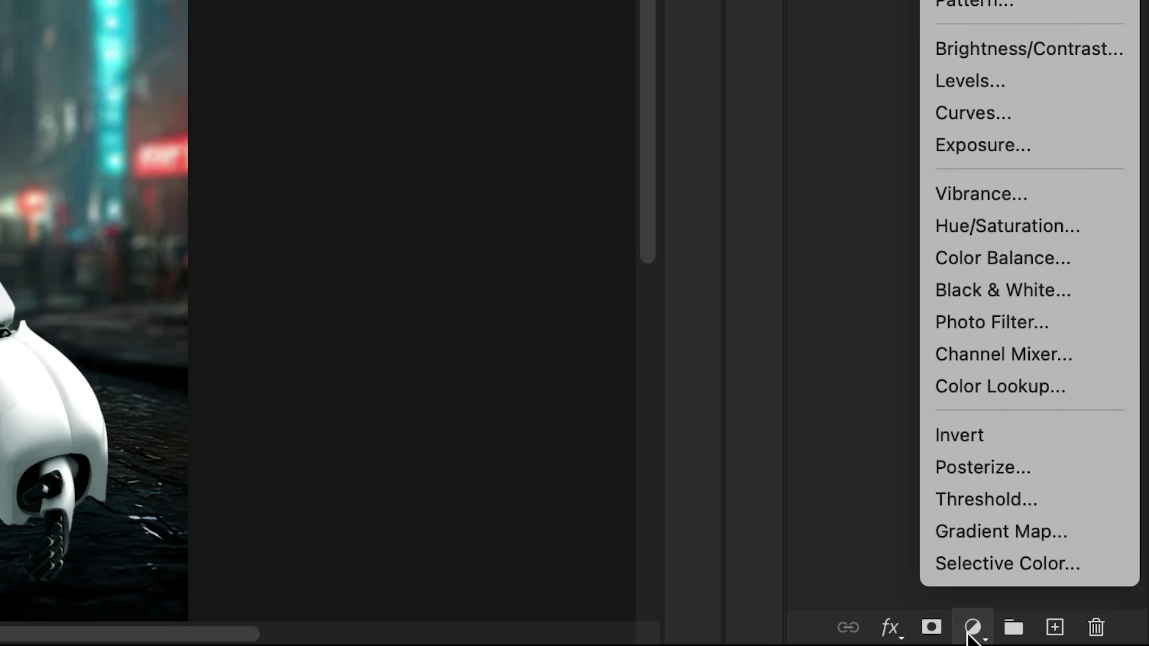
left_click(970, 230)
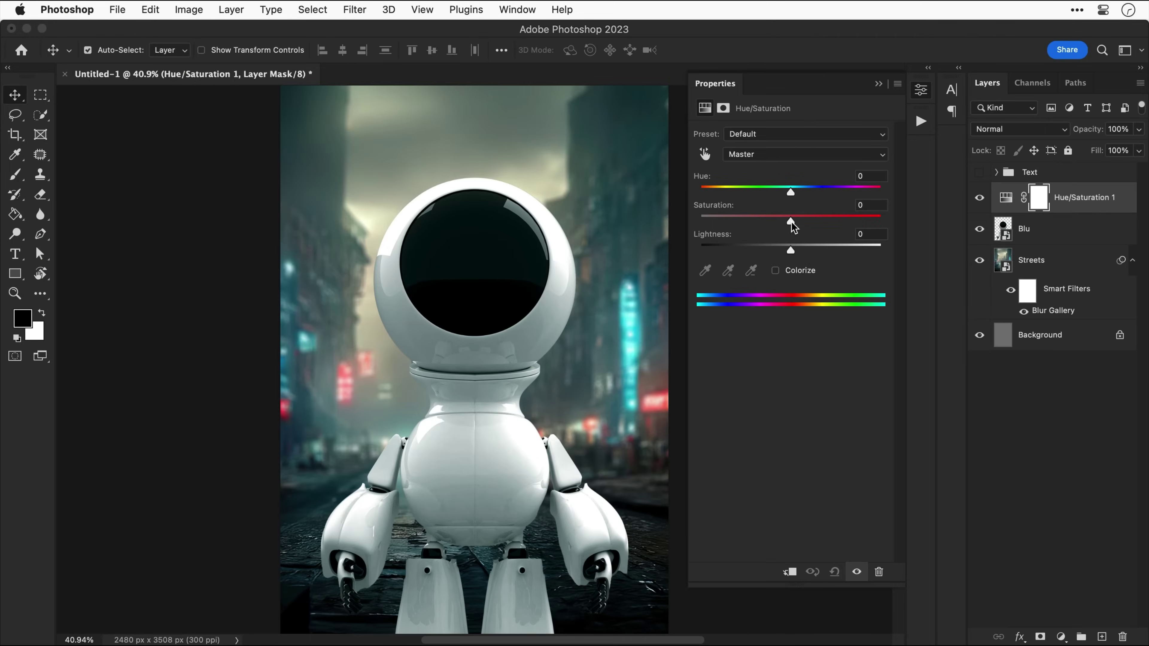
left_click_drag(791, 219, 699, 221)
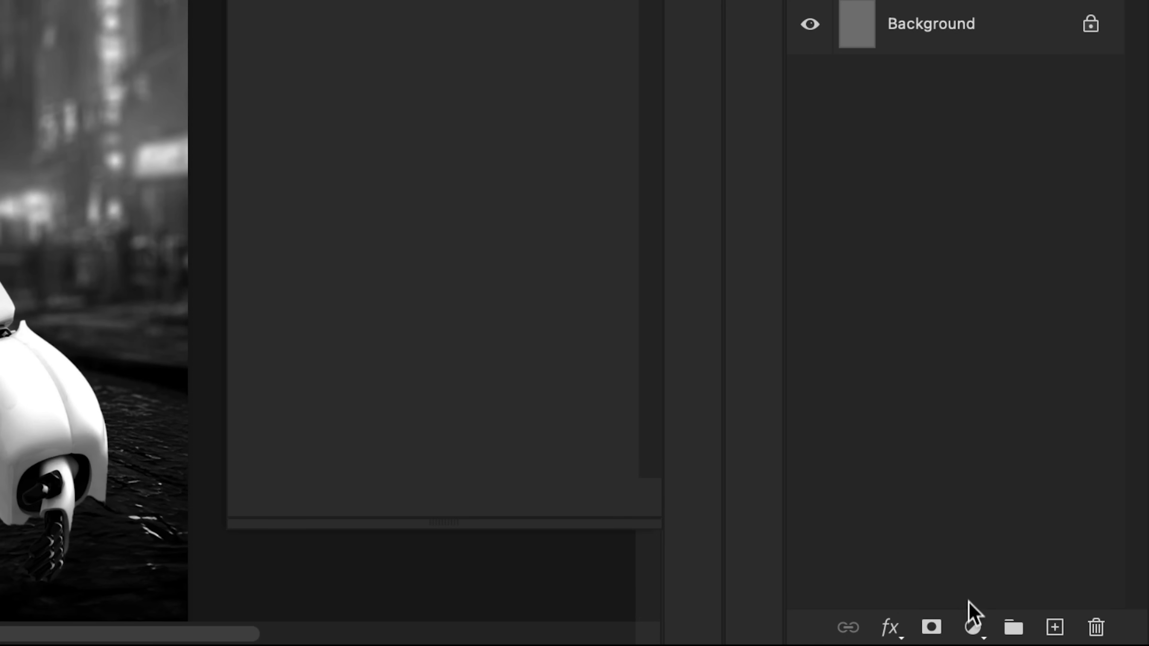
Add an Exposure adjustment clipped to the Blu layer, with exposure -2.58 and gamma correction 0.58.
left_click(1061, 636)
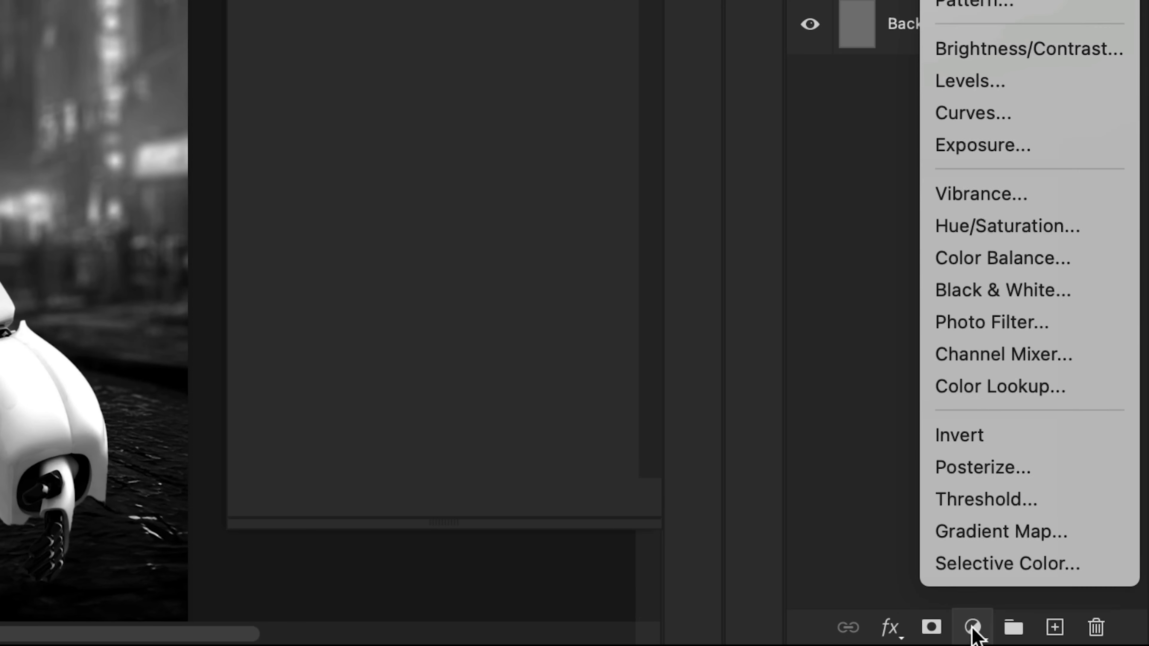
left_click(985, 145)
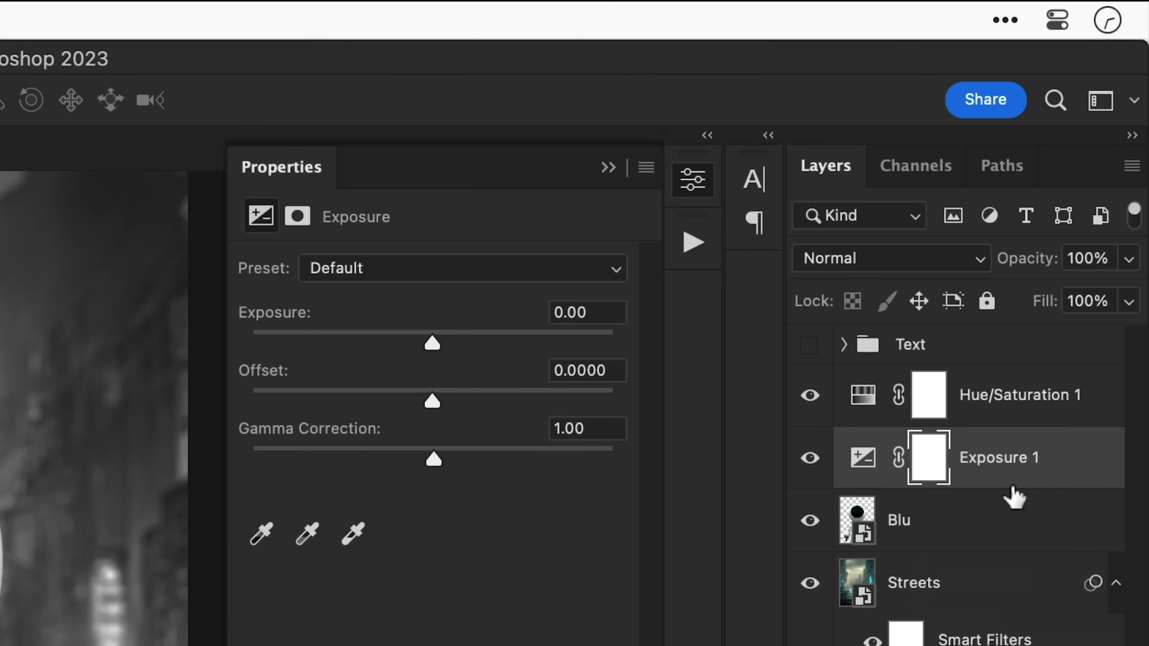
left_click(1012, 480, "alt")
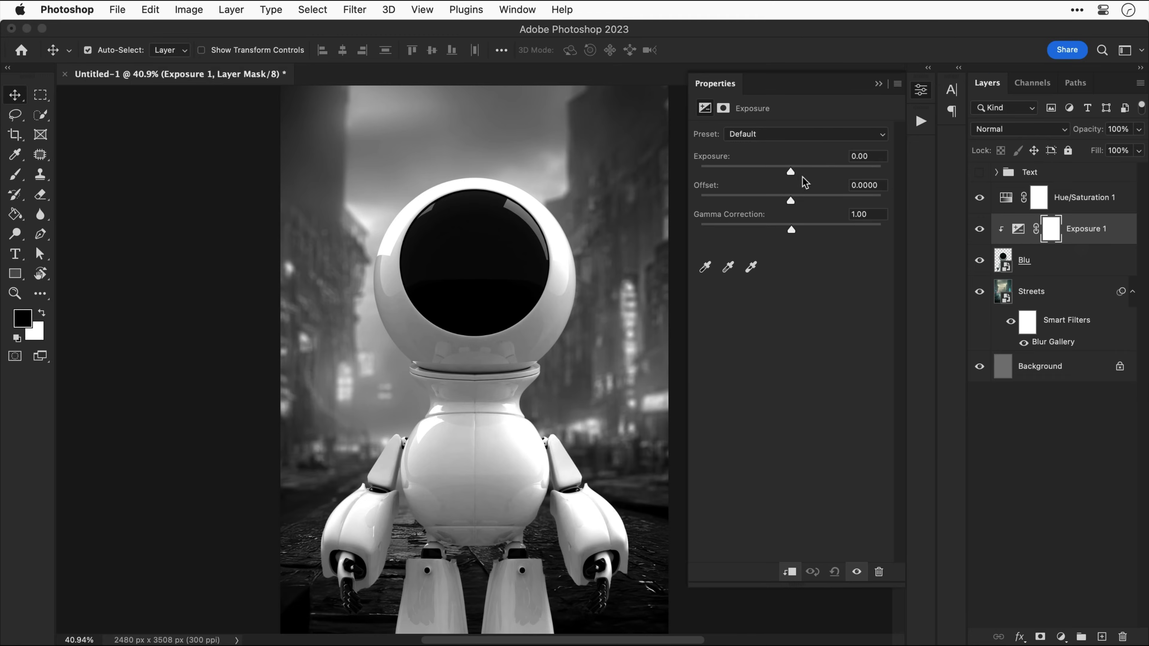
left_click_drag(514, 303, 418, 304)
mouse_move(739, 176)
left_mouse_down()
mouse_move(779, 176)
mouse_move(757, 176)
left_mouse_up()
left_click_drag(791, 229, 820, 233)
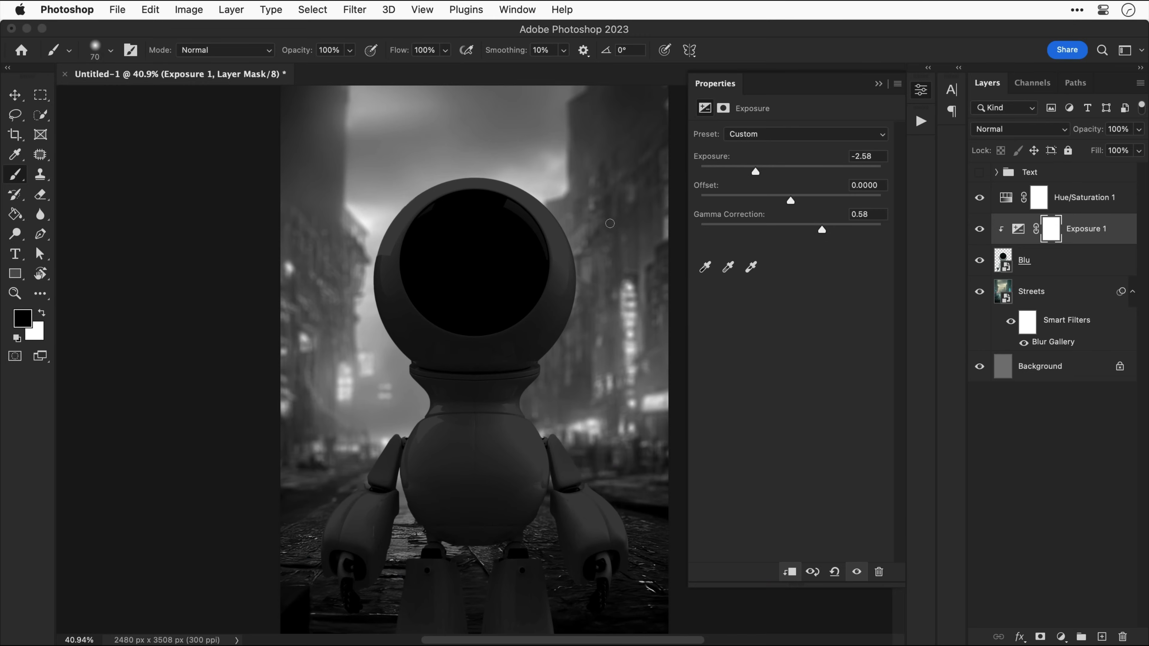
Paint black on the Exposure mask along the left side of the robot's head with a 900 px soft brush at 30% flow.
key("bracketright")
key("bracketright")
key("bracketright")
key("bracketright")
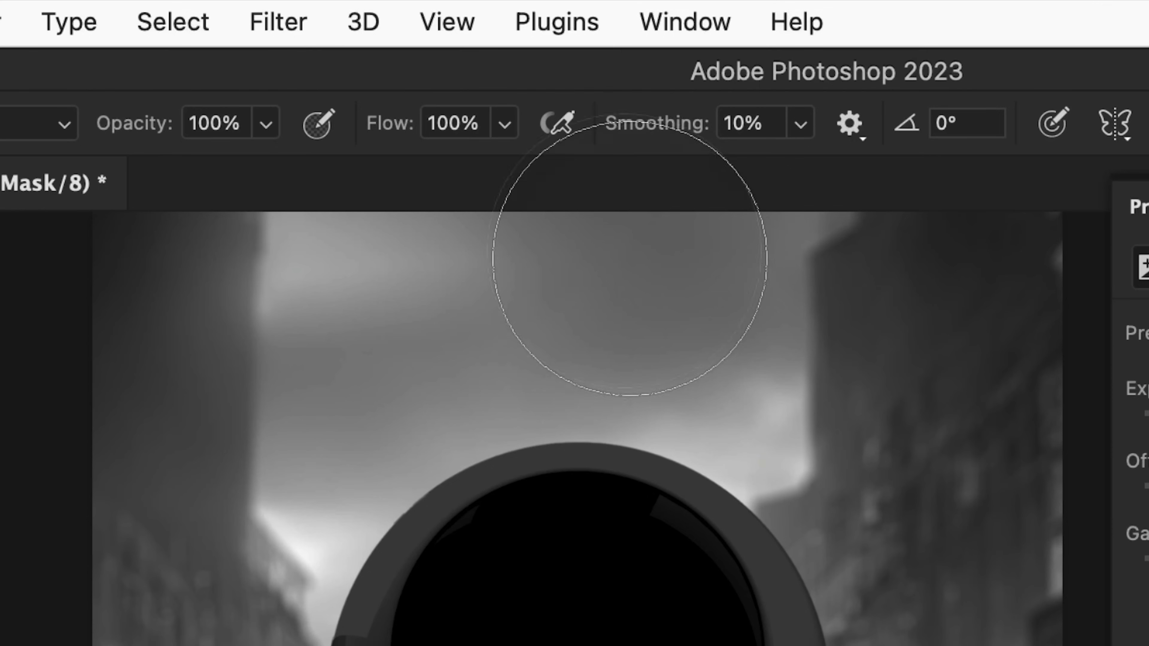
left_click(446, 50)
left_click_drag(445, 66, 404, 69)
left_click_drag(402, 178, 370, 179)
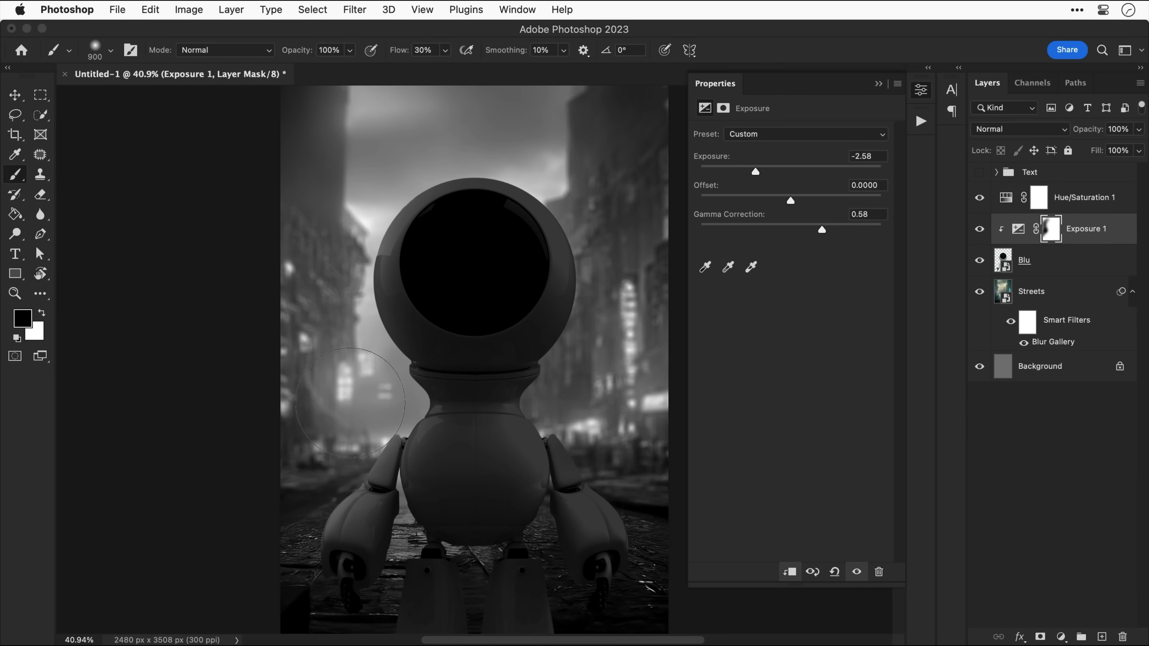
Brush black on the Exposure mask along the robot's right edge and smaller contours, resizing the brush between about 500 and 800 px.
mouse_move(346, 327)
left_mouse_down()
mouse_move(407, 190)
mouse_move(563, 213)
mouse_move(588, 326)
left_mouse_up()
key("bracketleft")
key("bracketleft")
key("bracketleft")
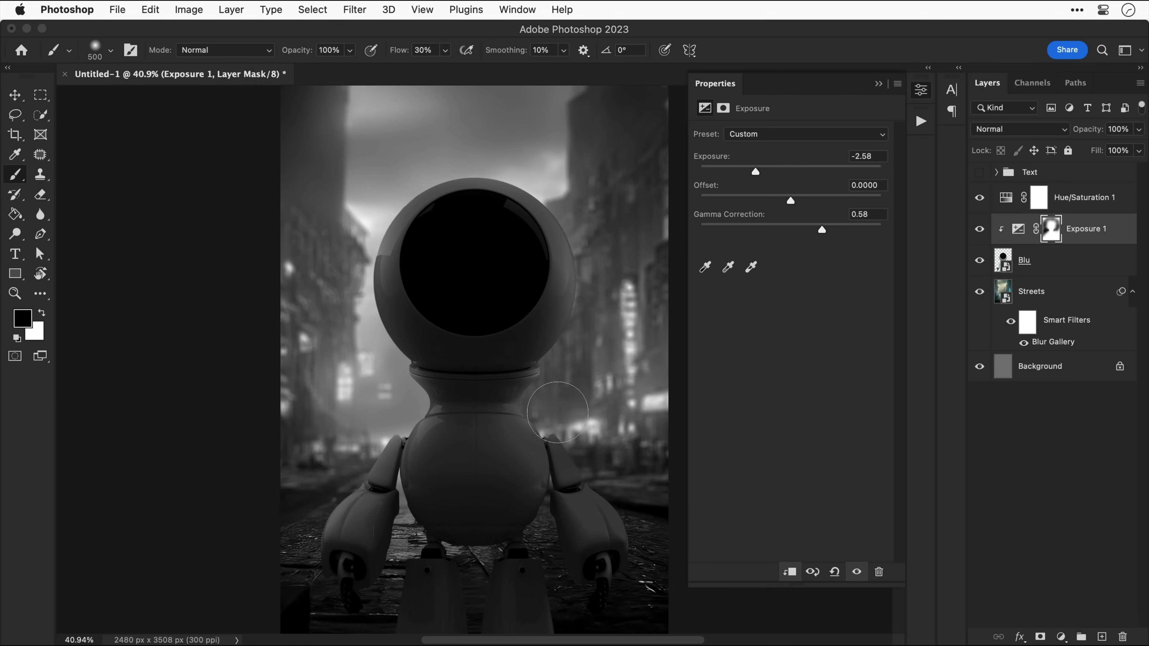
key("bracketleft")
key("bracketleft")
key("bracketleft")
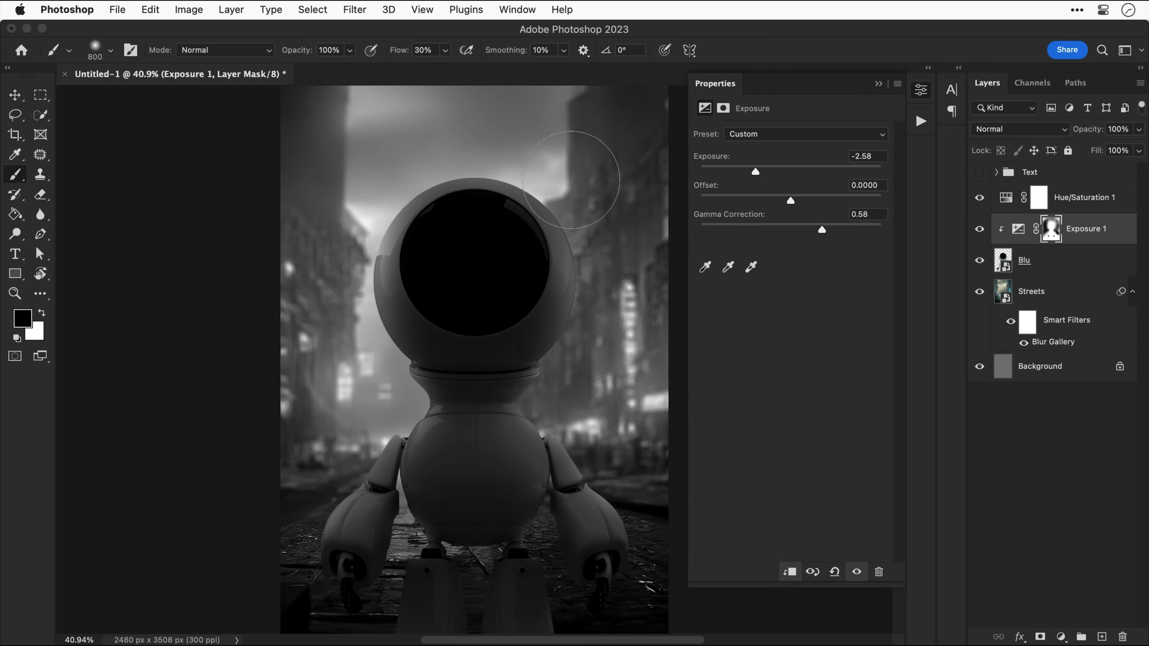
left_click_drag(538, 190, 554, 317)
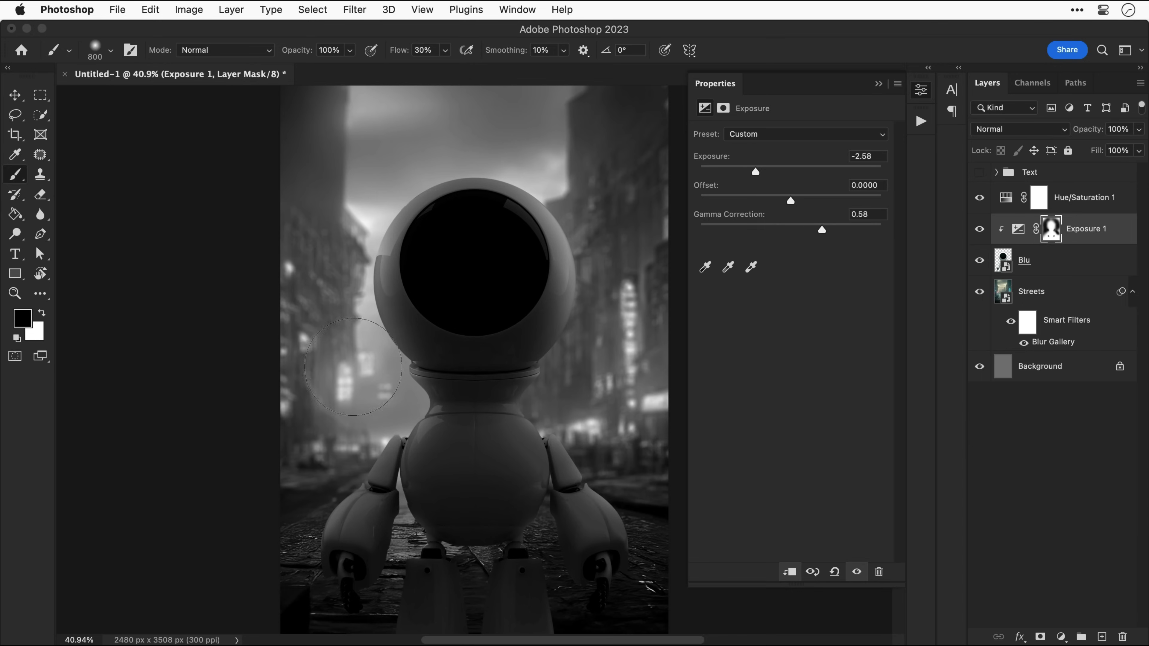
Fine-tune the exposure and gamma correction of the Exposure adjustment on the robot.
key("v")
mouse_move(755, 172)
left_mouse_down()
mouse_move(735, 171)
mouse_move(747, 171)
left_mouse_up()
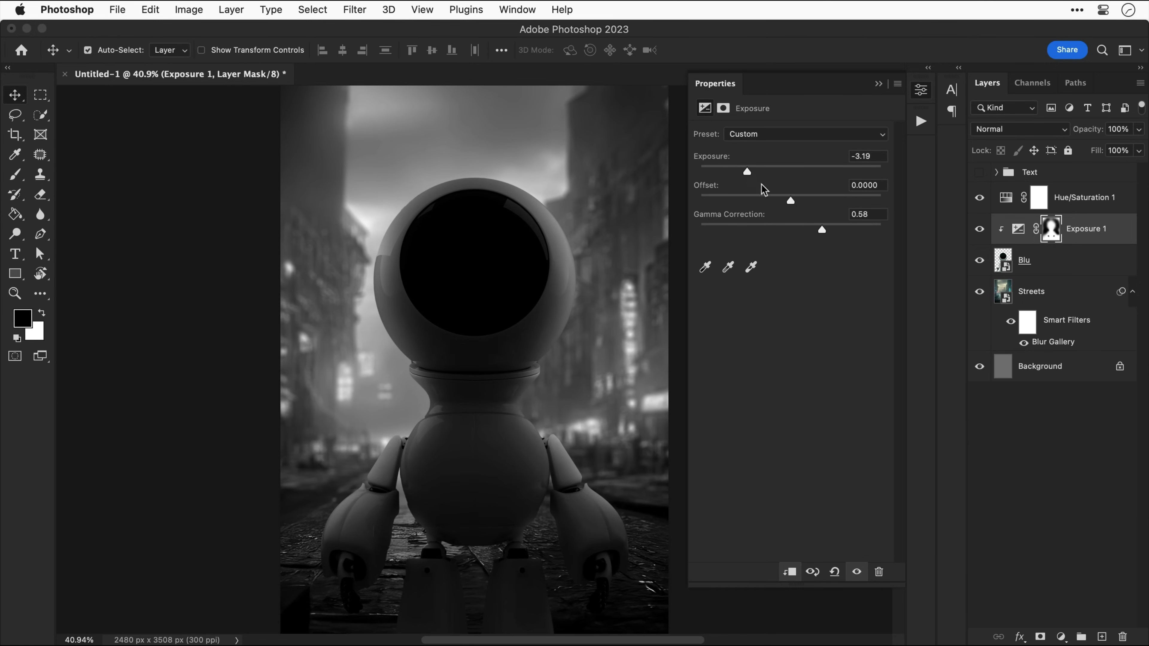
left_click_drag(821, 227, 824, 233)
left_click_drag(752, 170, 759, 168)
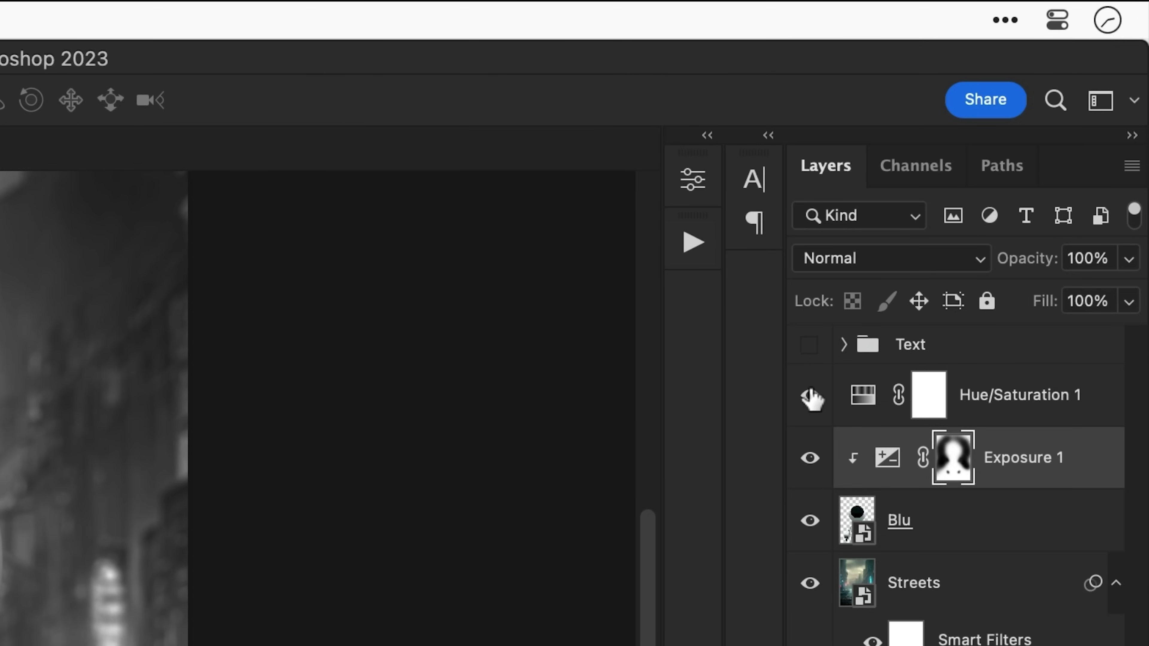
Hide the Hue/Saturation 1 layer and add a Curves adjustment layer above Exposure 1.
left_click(810, 396)
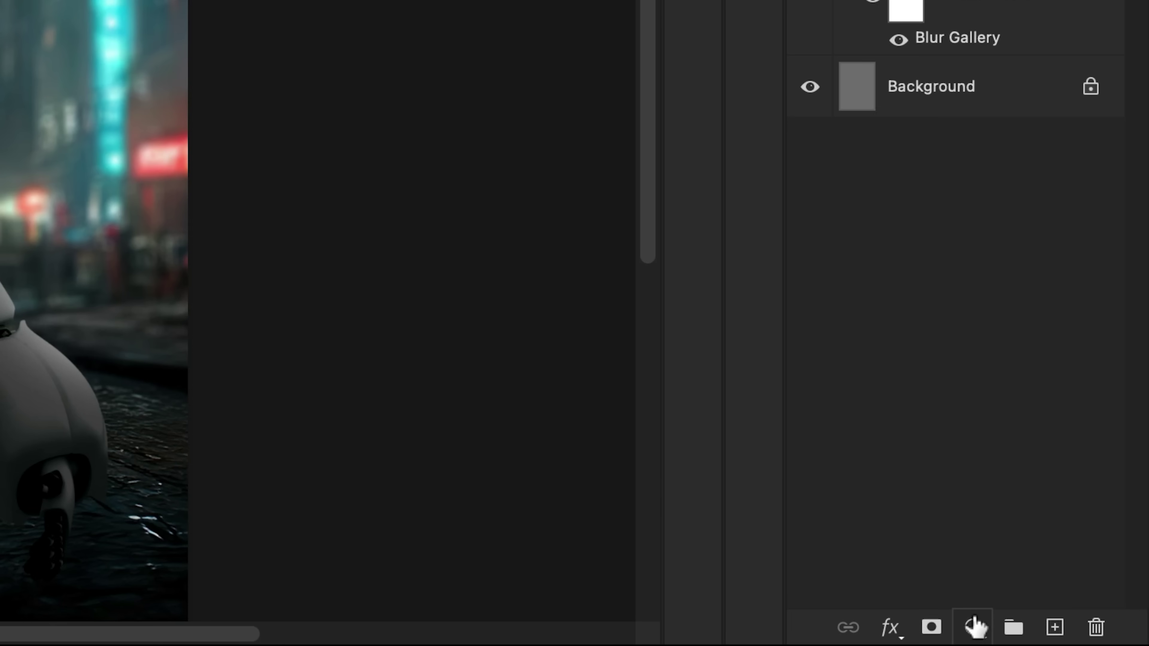
left_click(971, 627)
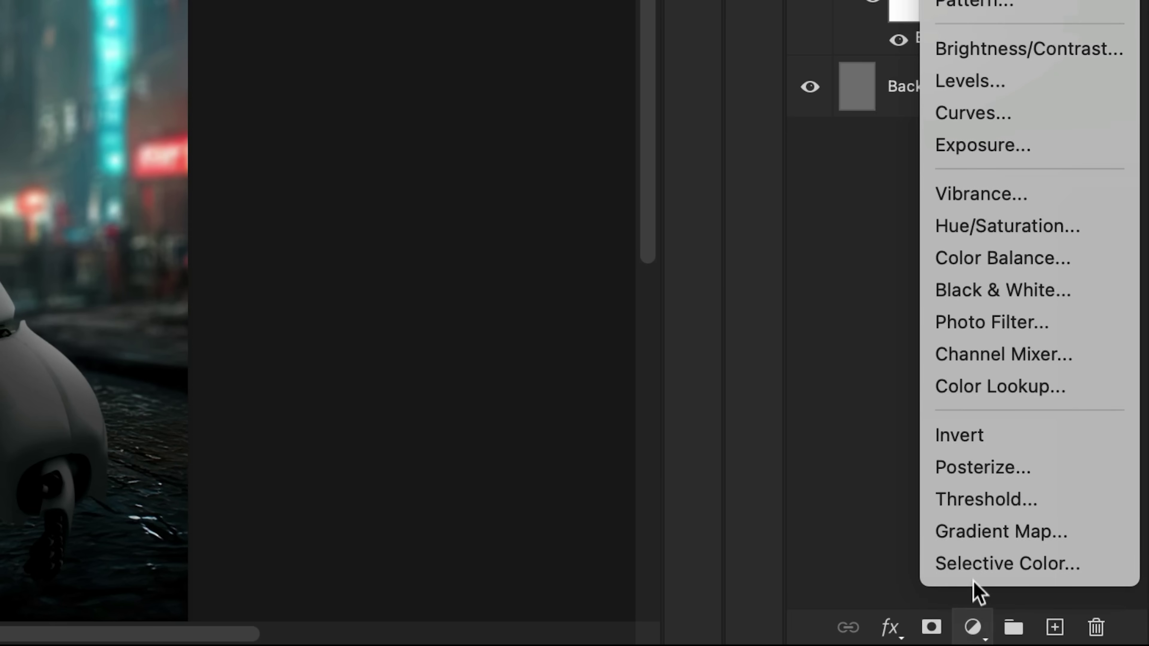
left_click(977, 116)
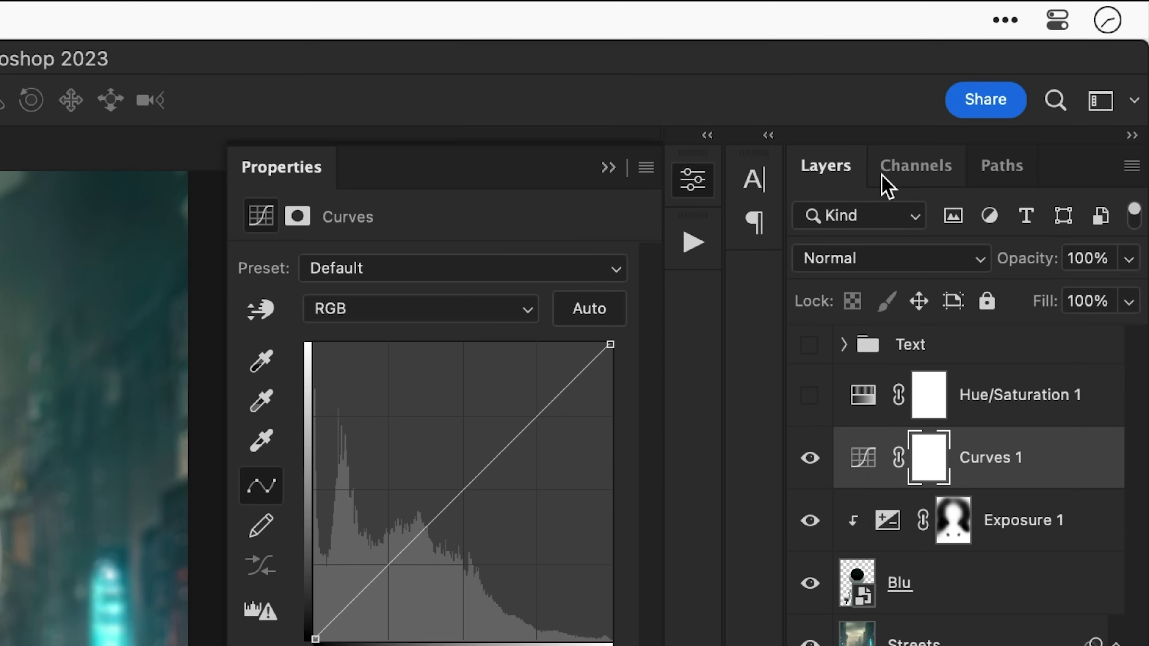
Display only the Red channel of the image and switch the Curves adjustment to its Red curve.
left_click(885, 181)
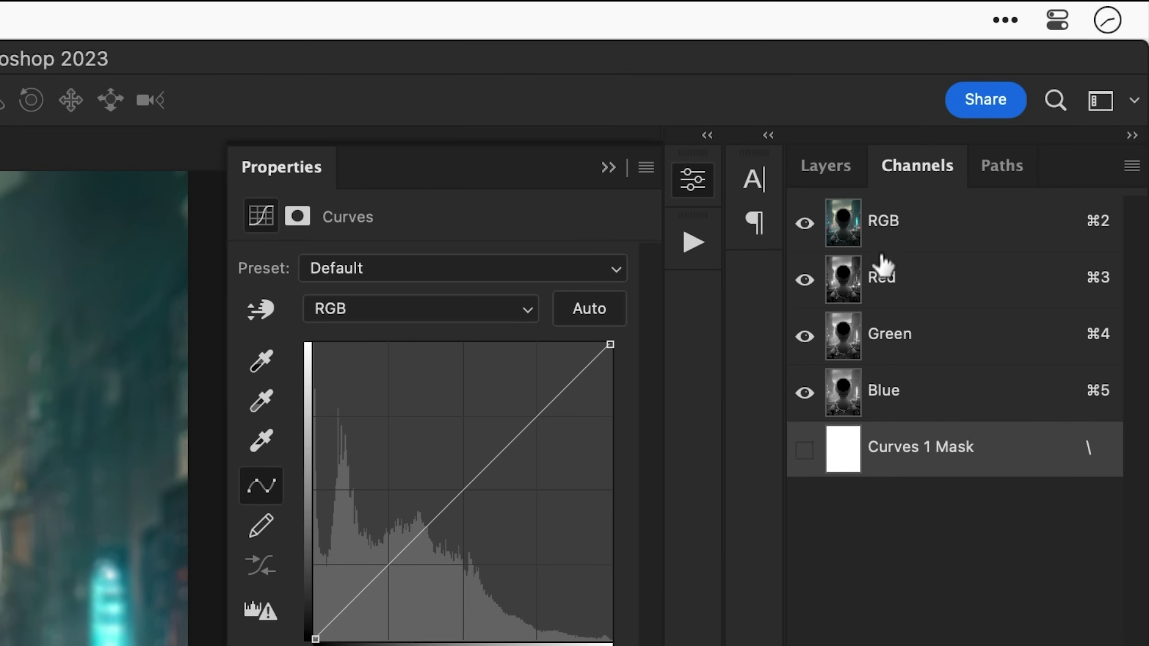
left_click(884, 294)
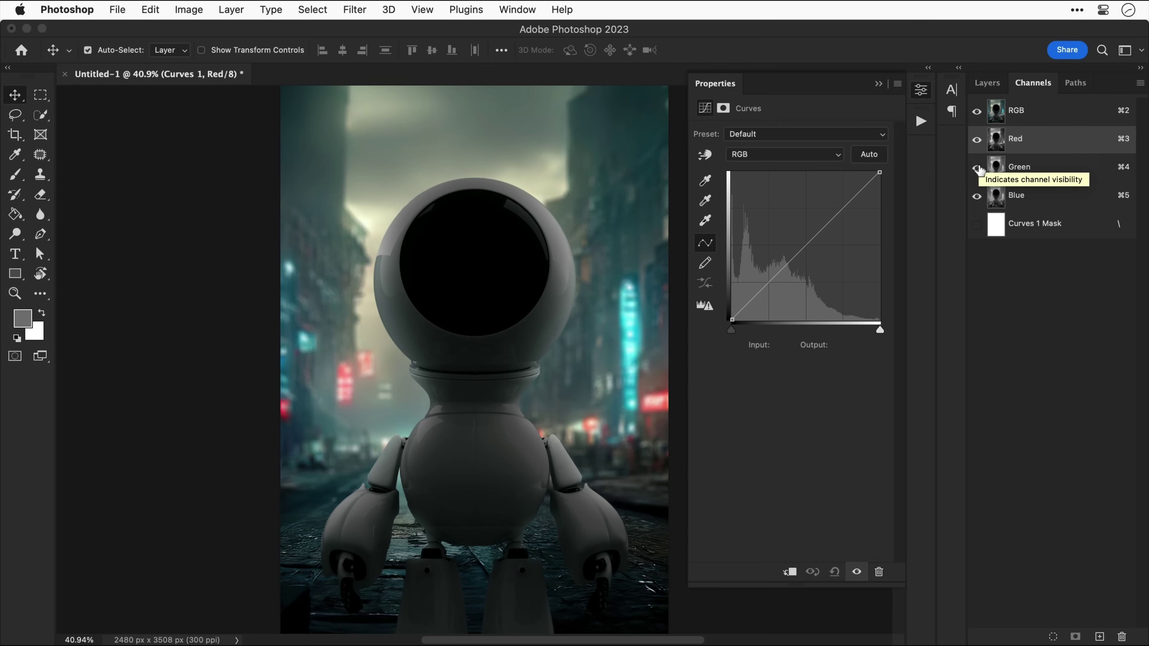
left_click(805, 336)
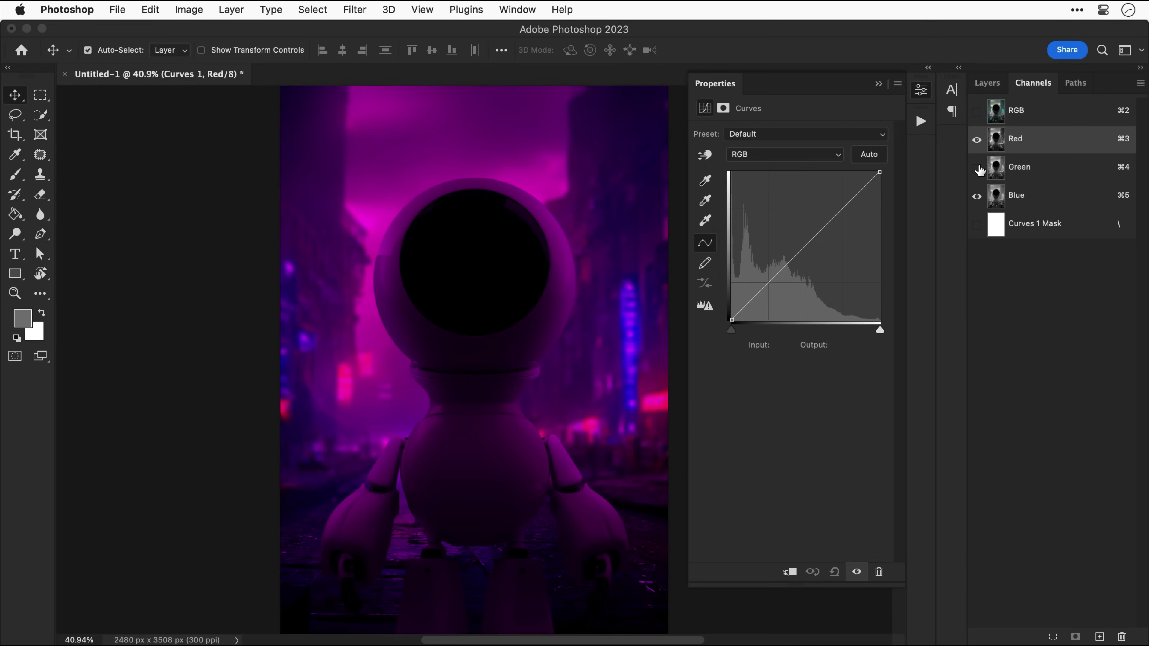
left_click(977, 195)
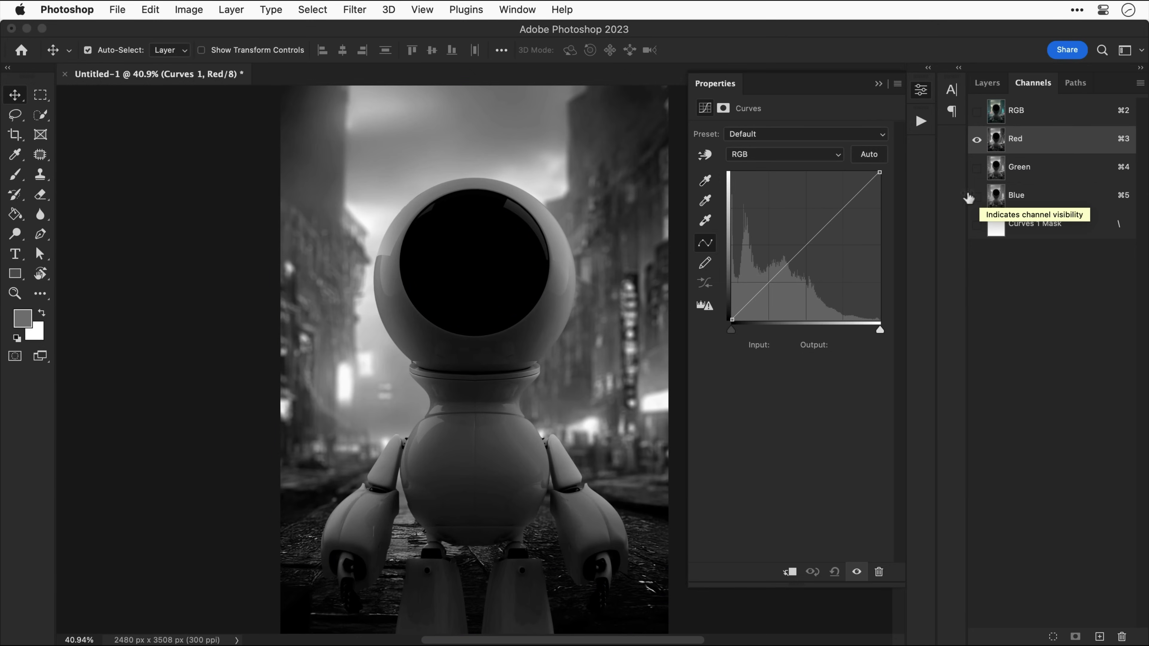
left_click(809, 156)
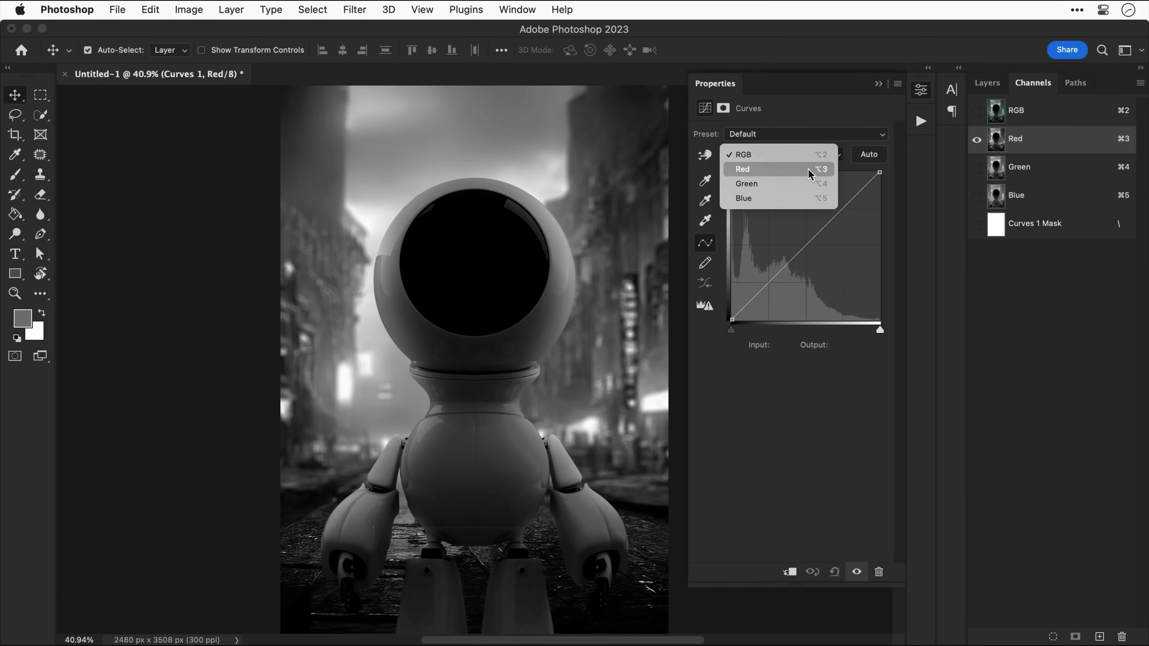
left_click(808, 168)
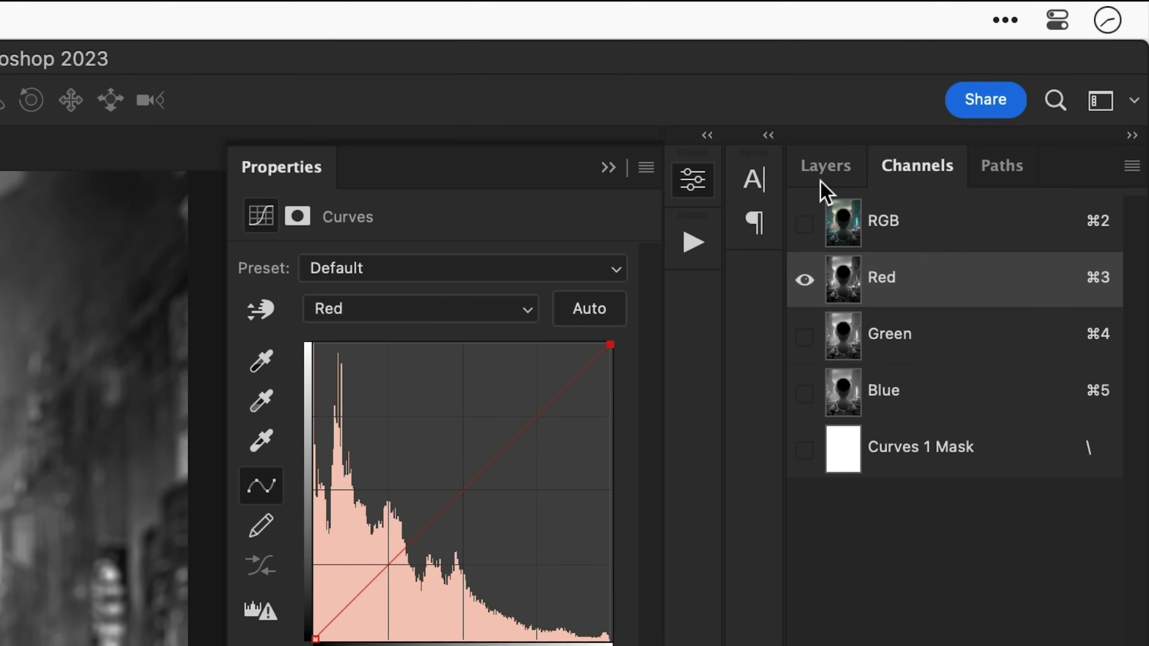
Clip the Curves 1 adjustment to the layers below so it affects only the robot.
left_click(822, 179)
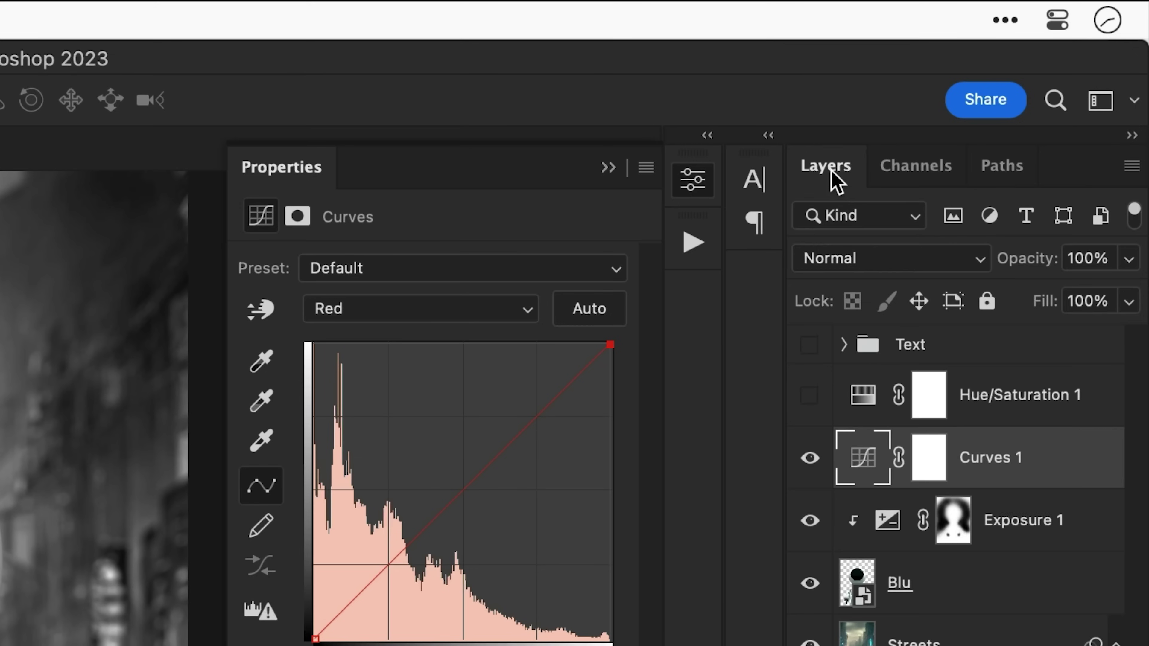
key("alt")
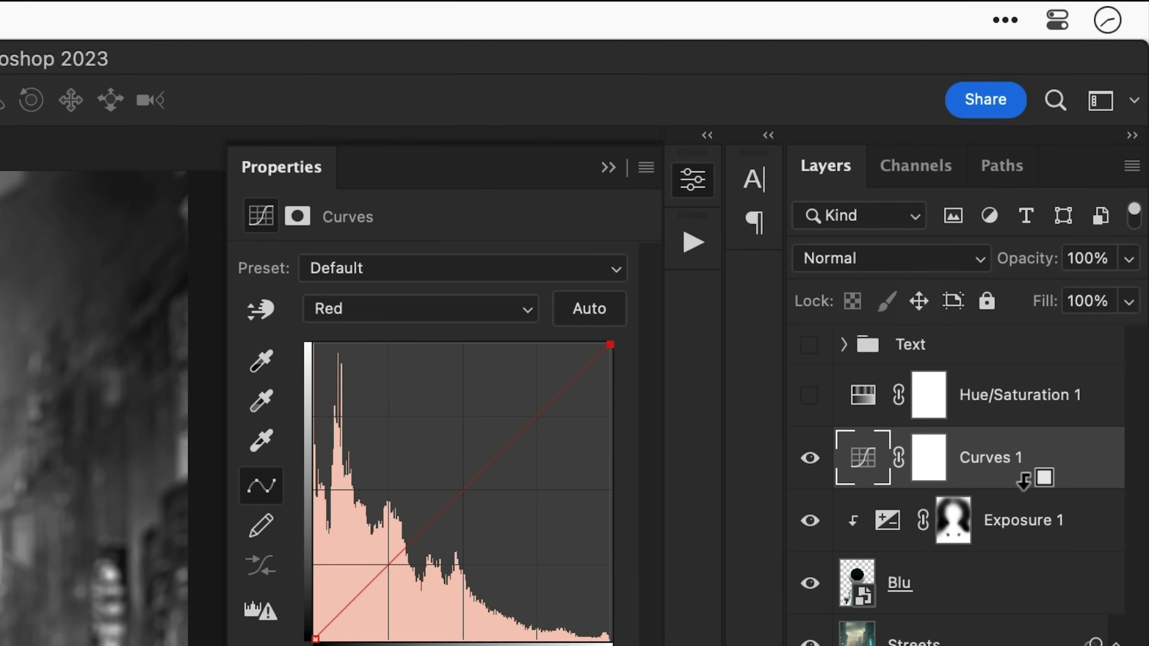
left_click(1023, 480, "alt")
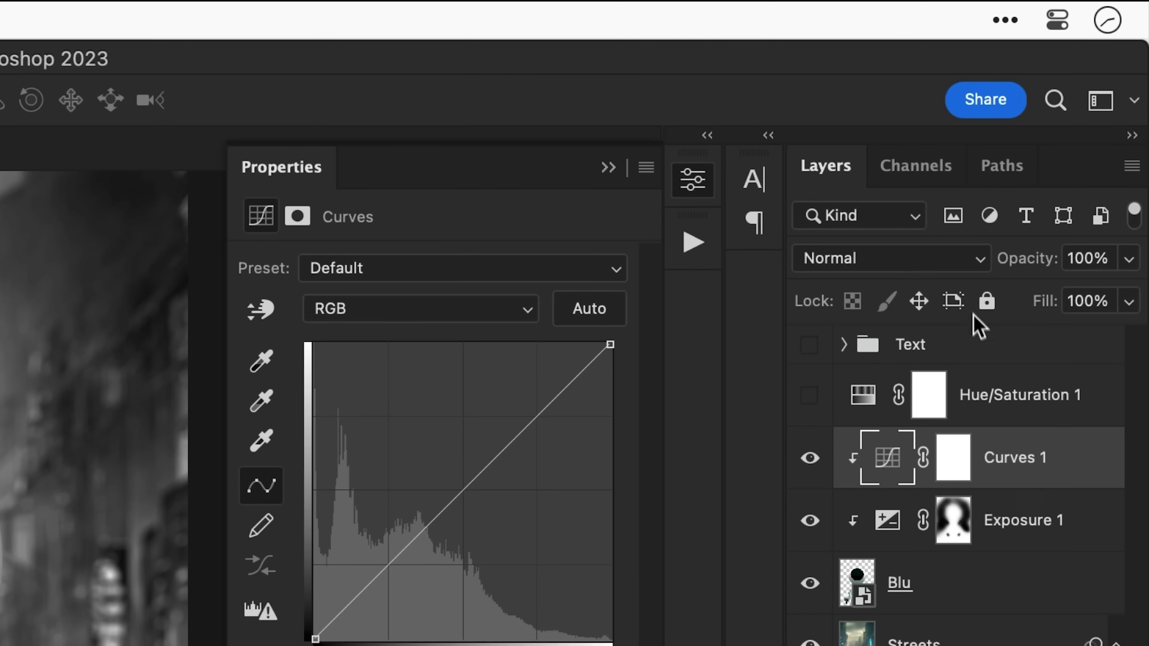
While viewing the Red channel, darken the robot's curve by moving the black point inward and setting the midpoint to input 140, output 106.
left_click(923, 168)
mouse_move(804, 241)
left_mouse_down()
mouse_move(816, 257)
mouse_move(795, 238)
mouse_move(819, 253)
mouse_move(805, 262)
left_mouse_up()
mouse_move(731, 318)
left_mouse_down()
mouse_move(729, 297)
mouse_move(736, 322)
left_mouse_up()
mouse_move(804, 265)
left_mouse_down()
mouse_move(803, 247)
mouse_move(813, 259)
left_mouse_up()
View only the Green channel and shape the Green curve with black point input 7, a lower white-point input and midpoint 128/115.
left_click(977, 167)
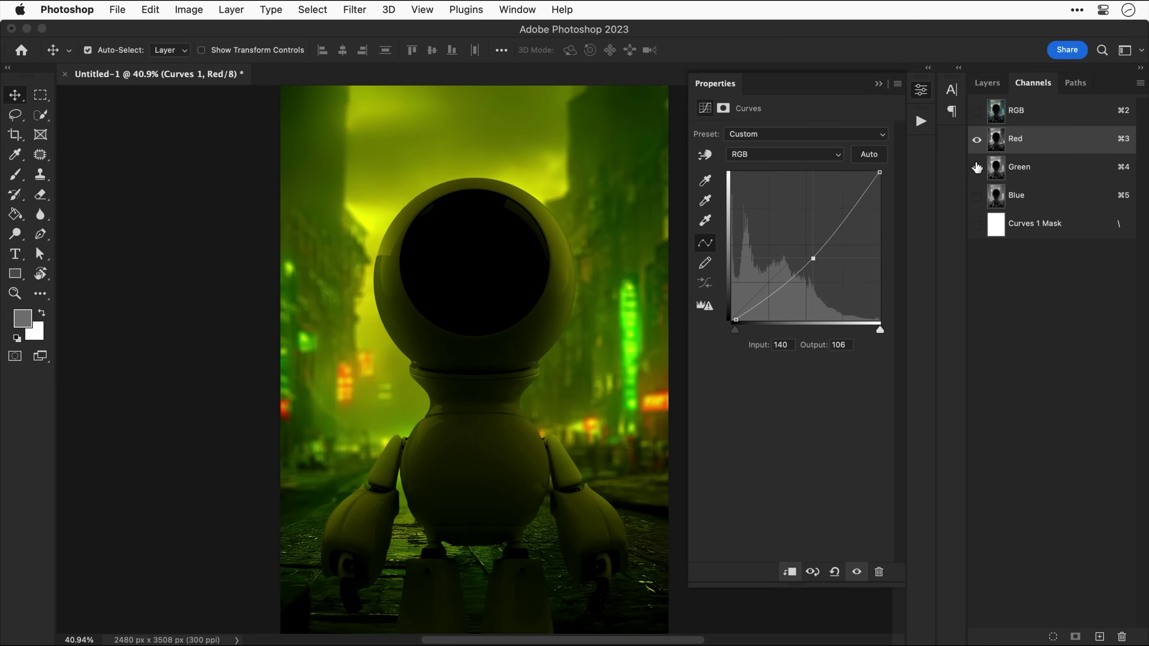
left_click(977, 142)
left_click(810, 157)
left_click(810, 186)
left_click_drag(815, 257, 803, 245)
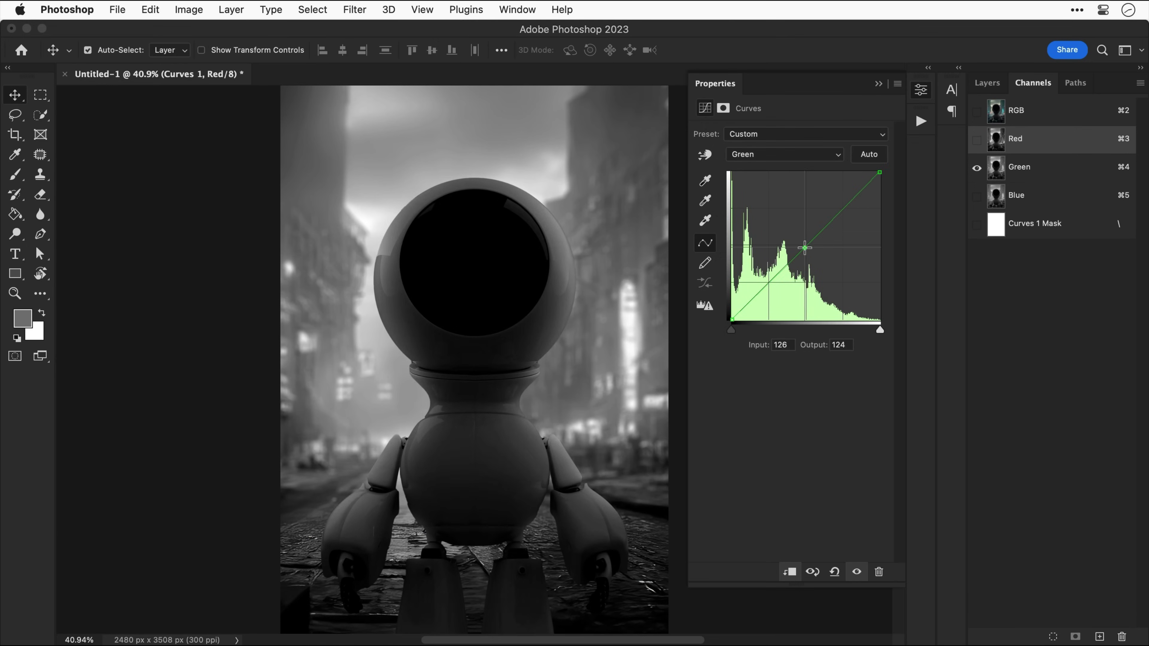
left_click_drag(732, 321, 738, 325)
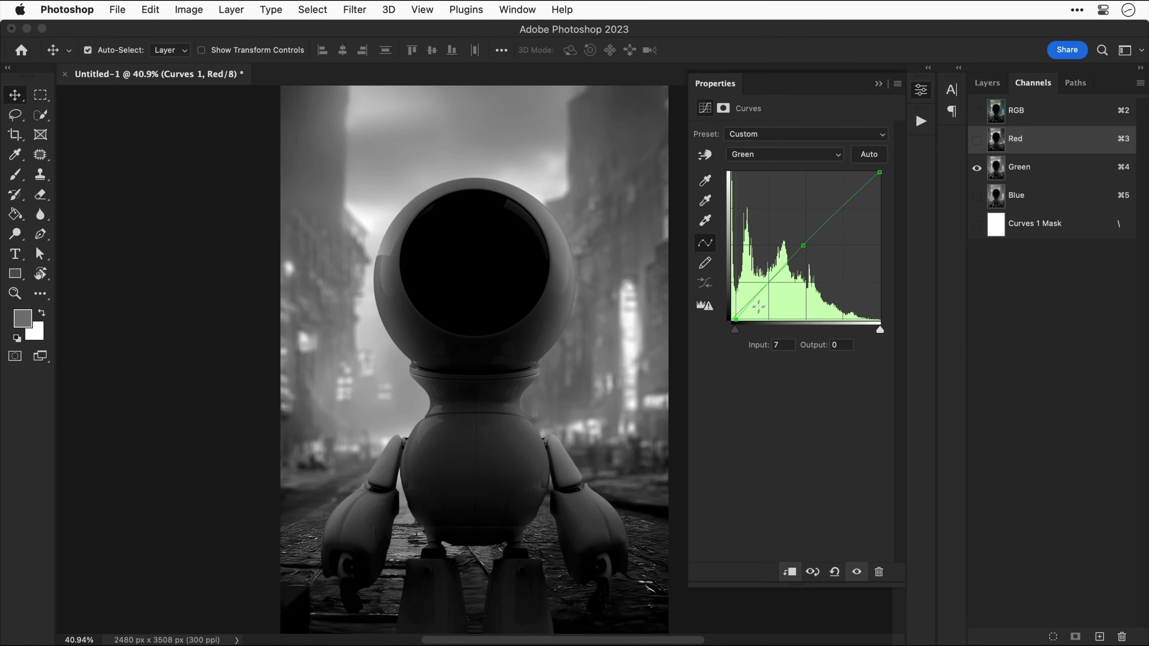
left_click_drag(879, 172, 850, 172)
left_click_drag(802, 246, 805, 255)
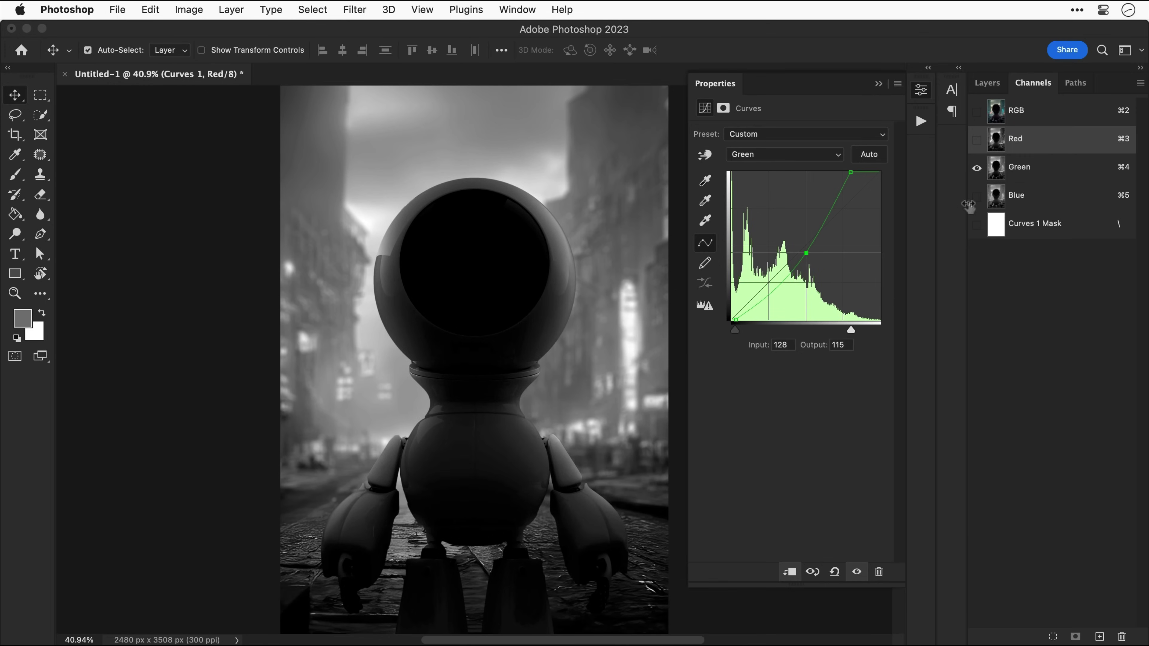
View only the Blue channel and shape the Blue curve with black output 7, darker lower midtones and an upper point at 154/189.
left_click(976, 197)
left_click(977, 170)
left_click(820, 156)
left_click(818, 170)
mouse_move(808, 234)
left_mouse_down()
mouse_move(798, 238)
mouse_move(810, 254)
mouse_move(816, 211)
mouse_move(823, 219)
left_mouse_up()
left_click_drag(732, 318, 730, 317)
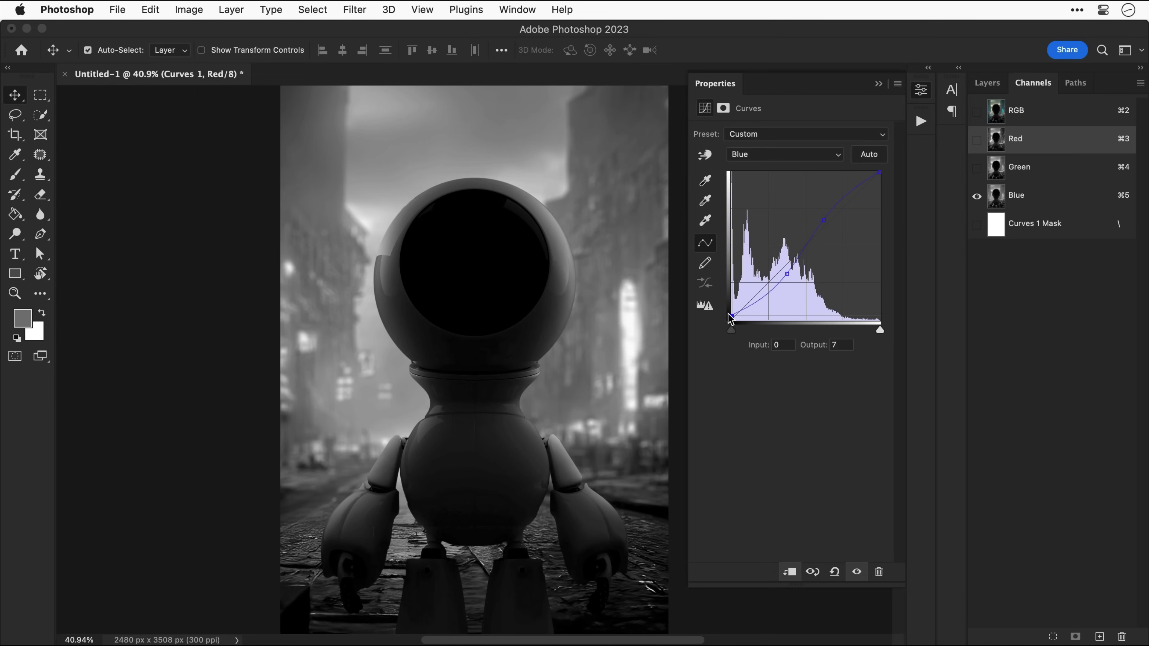
left_click(879, 172)
left_click_drag(823, 216, 823, 209)
Display all channels together, refine the upper point of the Blue curve and pull the Red curve's midtones down.
left_click(977, 111)
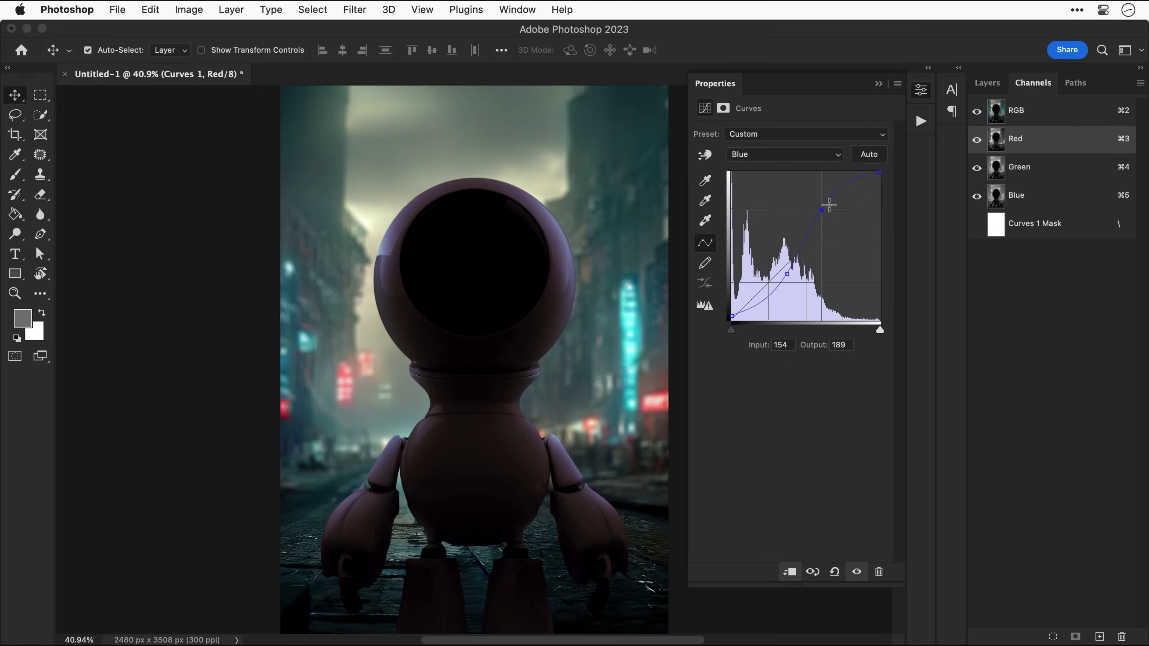
mouse_move(828, 200)
left_mouse_down()
mouse_move(826, 221)
mouse_move(823, 209)
left_mouse_up()
left_click(824, 154)
left_click(821, 125)
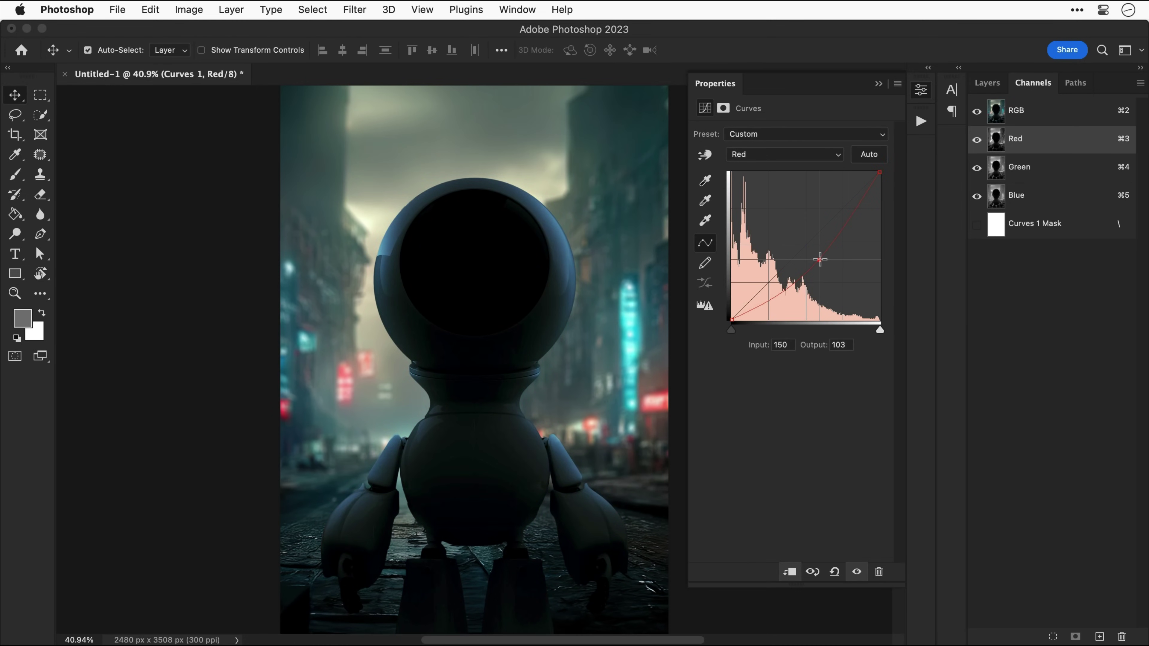
left_click_drag(819, 259, 790, 276)
Lower the output of the Green curve's white point and set its midpoint to input 128, output 120.
left_click(826, 153)
left_click(826, 169)
left_click_drag(845, 174, 851, 186)
left_click(806, 251)
Refine the upper point of the Blue curve and set its lower point to input 84, output 71.
left_click(808, 157)
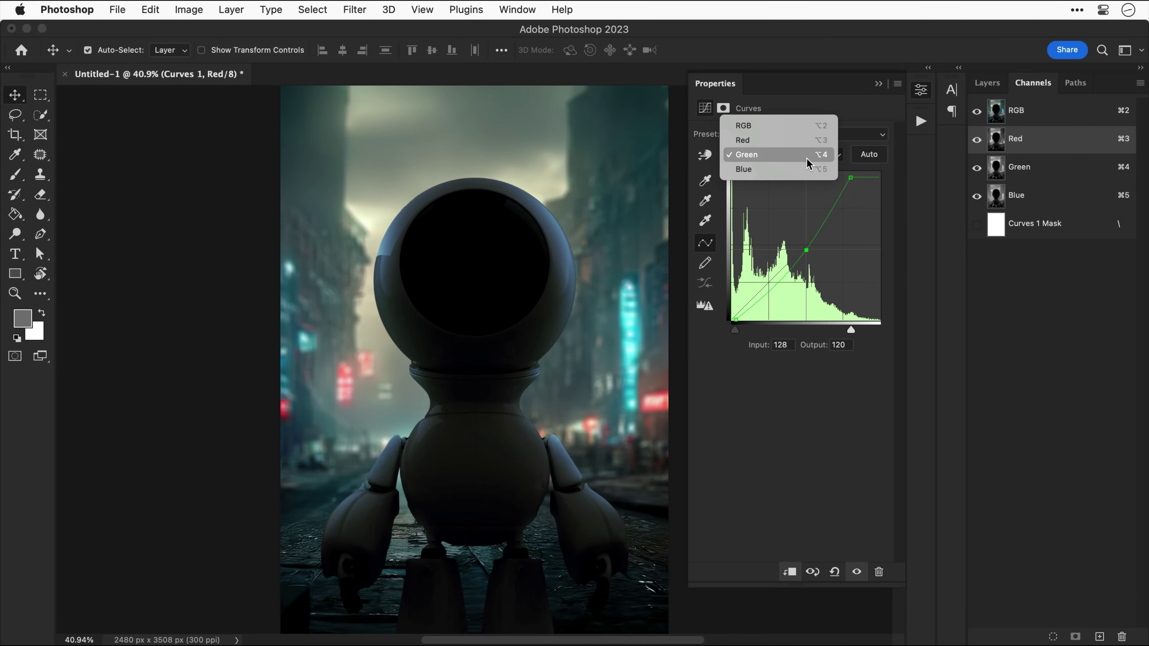
left_click(808, 169)
mouse_move(820, 202)
left_mouse_down()
mouse_move(836, 216)
mouse_move(827, 210)
left_mouse_up()
left_click_drag(796, 256, 781, 277)
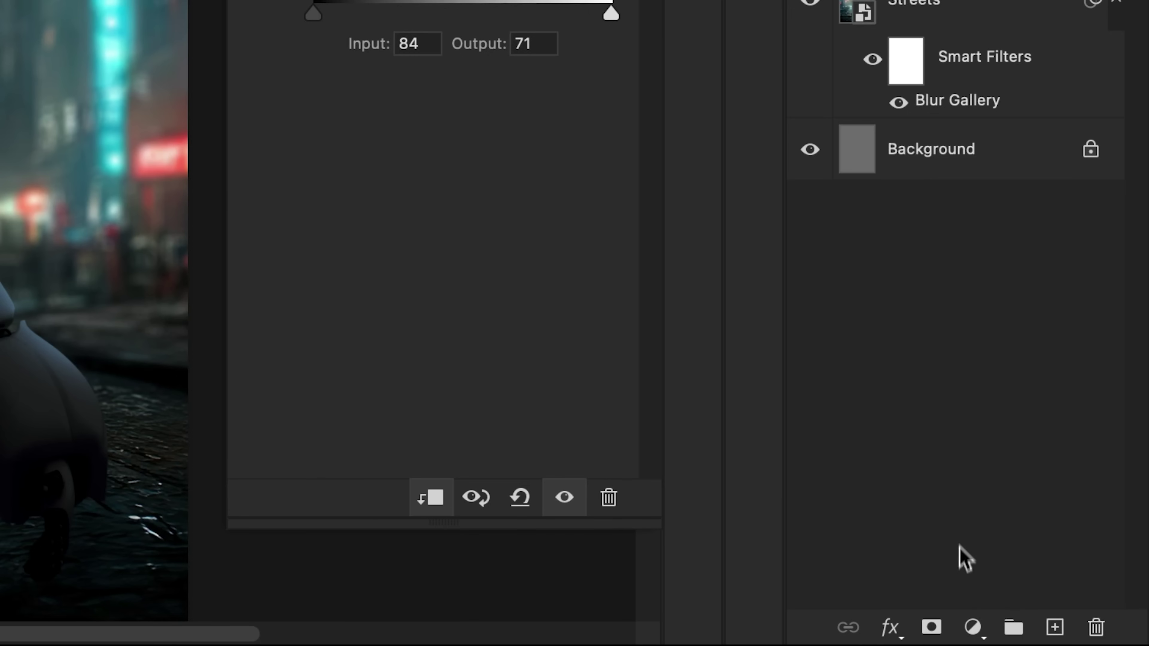
Add a Color Balance adjustment above Curves 1, clip it to the robot and set the midtones' Cyan/Red value to -42.
left_click(1061, 637)
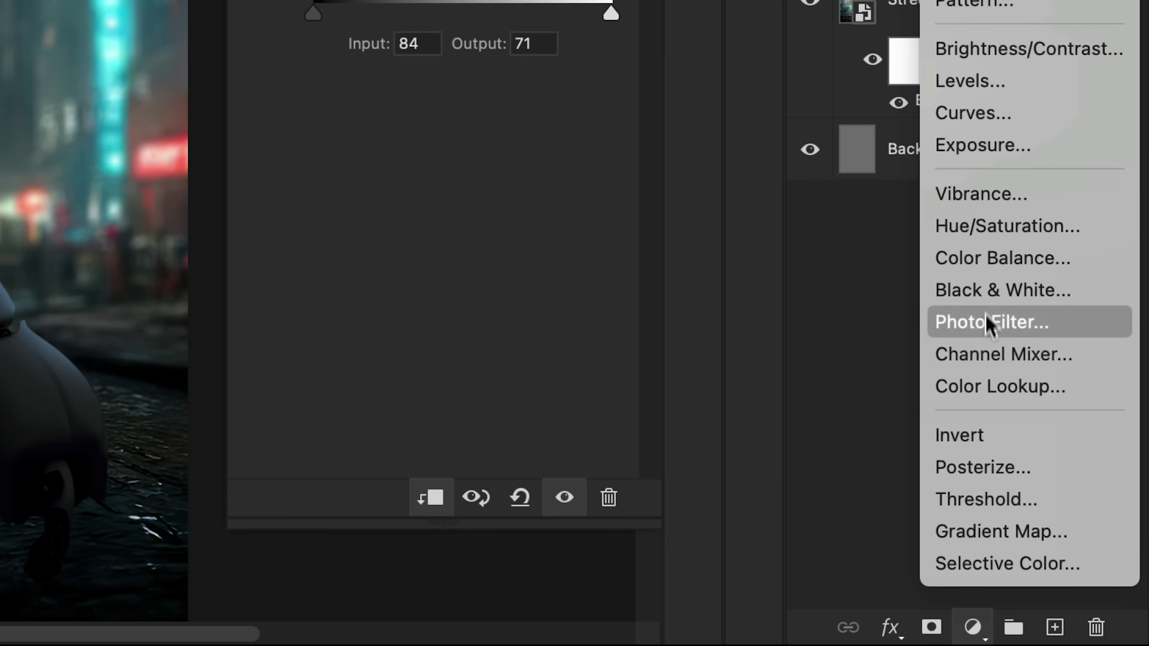
left_click(990, 263)
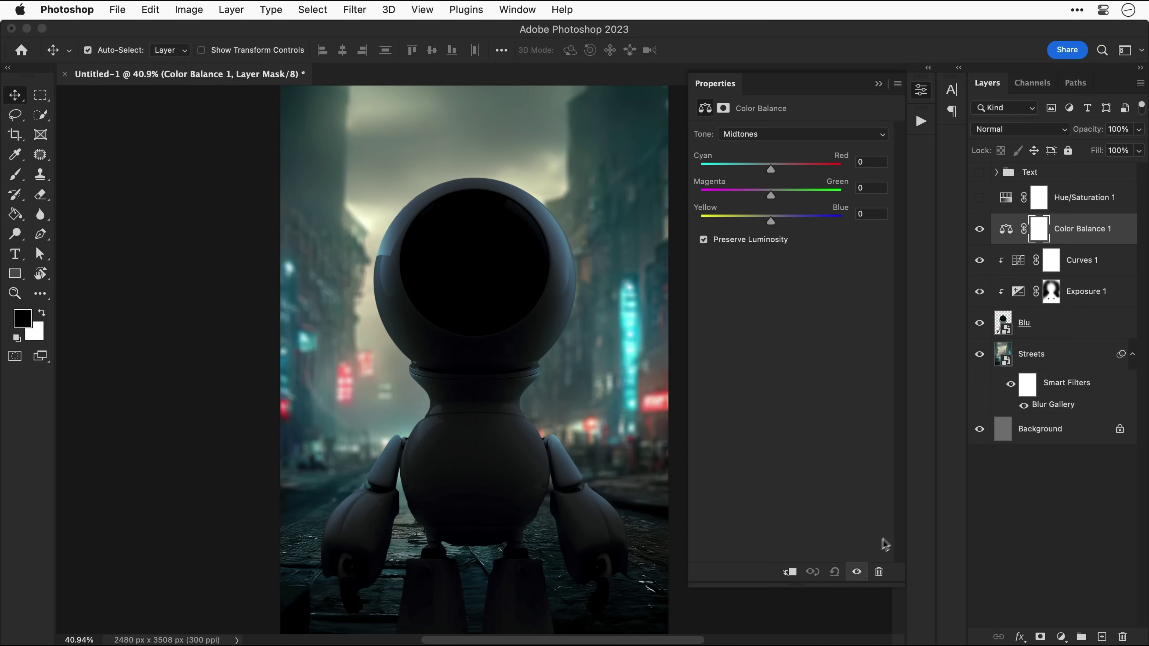
left_click(792, 573)
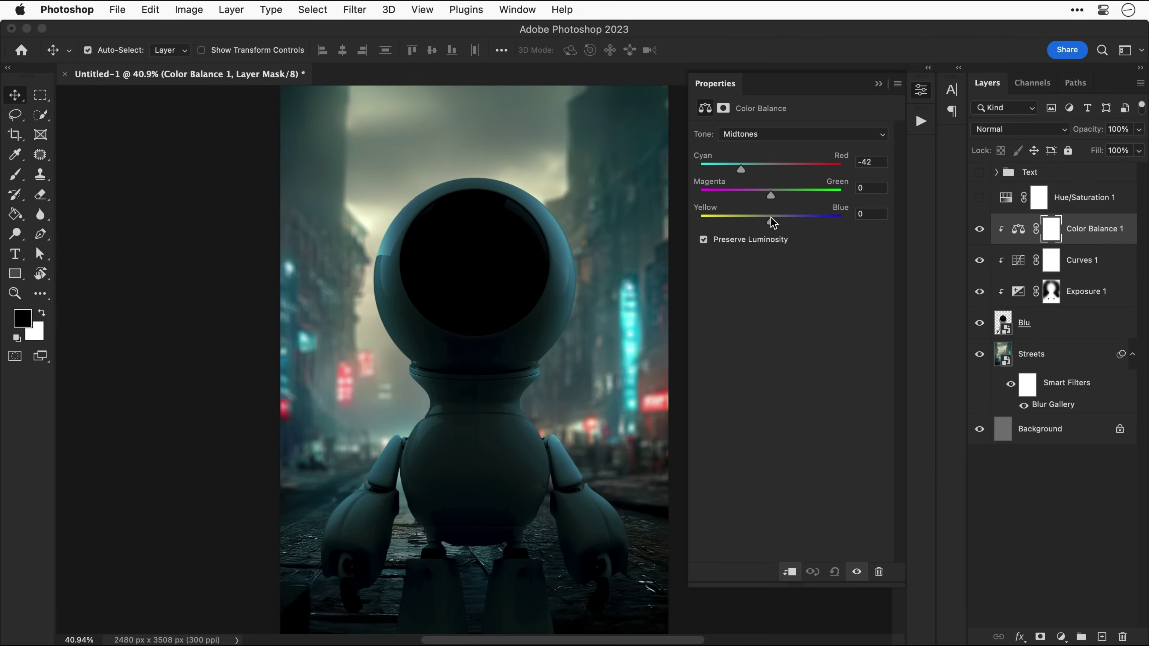
Adjust the Color Balance shadows and set the highlights to Cyan/Red +59, Magenta/Green -11 and Yellow/Blue -8.
left_click(769, 134)
left_click(768, 119)
mouse_move(771, 168)
left_mouse_down()
mouse_move(752, 172)
mouse_move(769, 171)
left_mouse_up()
left_click(771, 135)
left_click(772, 163)
left_click_drag(772, 169, 766, 222)
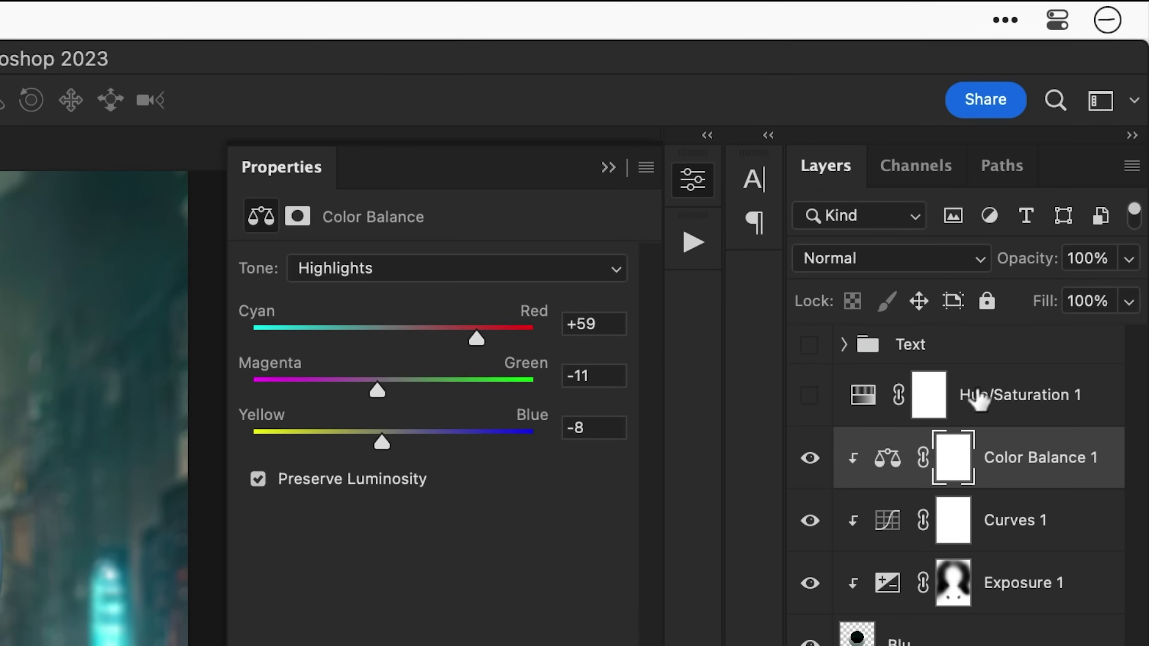
Delete the hidden Hue/Saturation 1 layer.
left_click(1066, 198)
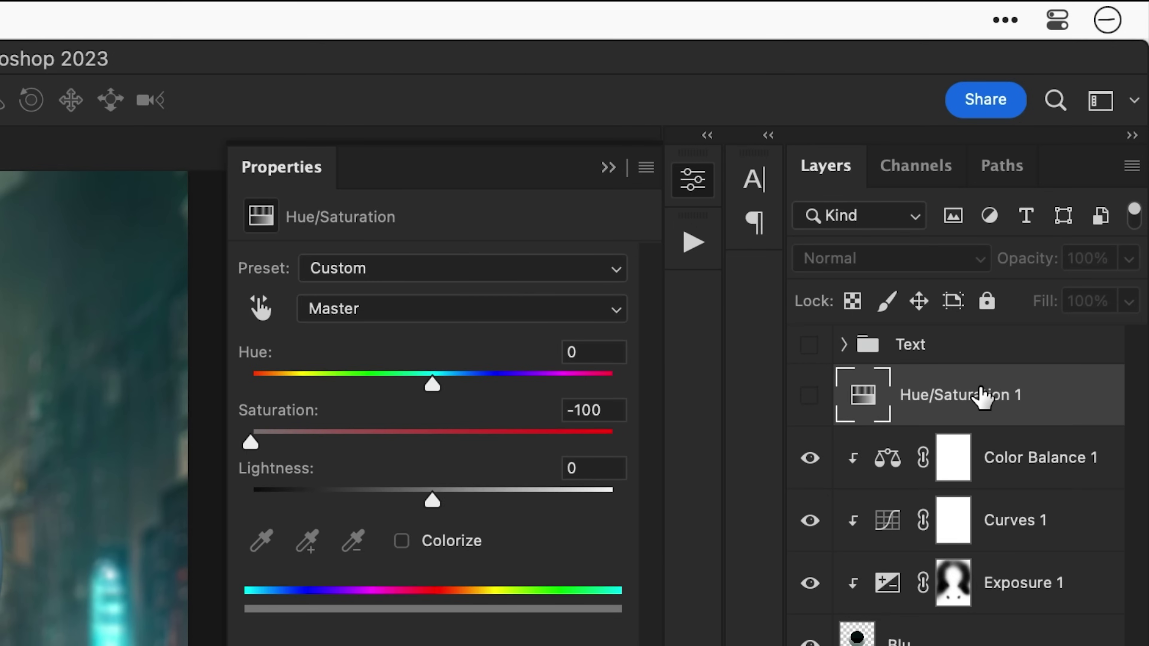
key("Delete")
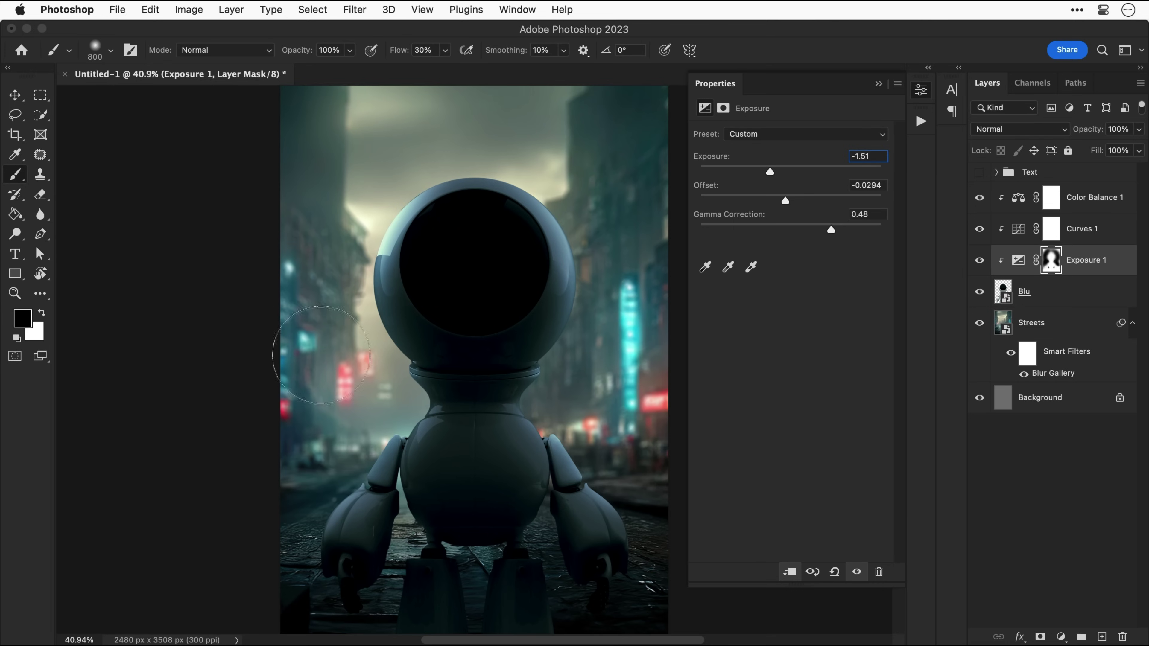
Brush black on the Exposure 1 mask around the robot's head and arm edges, varying the brush size to brighten the rim light.
mouse_move(408, 217)
left_mouse_down()
mouse_move(557, 136)
mouse_move(626, 317)
left_mouse_up()
key("bracketleft")
mouse_move(355, 392)
left_mouse_down()
mouse_move(374, 423)
mouse_move(340, 475)
mouse_move(368, 419)
left_mouse_up()
key("bracketright")
key("bracketright")
key("bracketright")
key("bracketright")
key("bracketright")
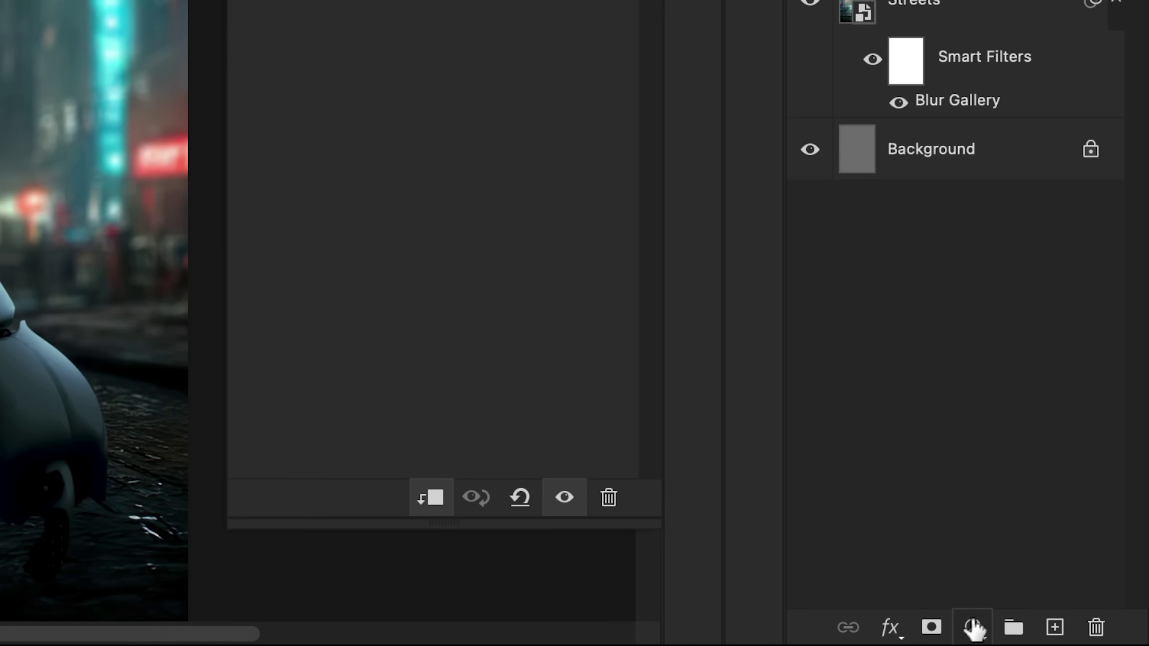
Add a Solid Color fill layer above Color Balance 1 in a bright turquoise.
left_click(1061, 637)
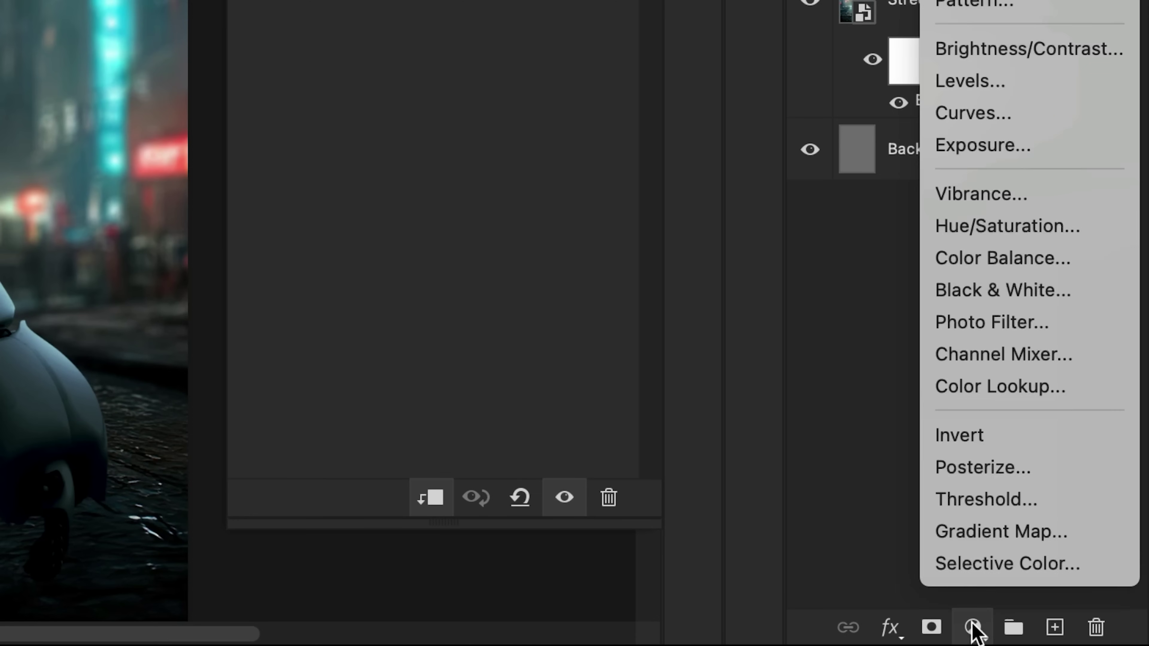
left_click(968, 95)
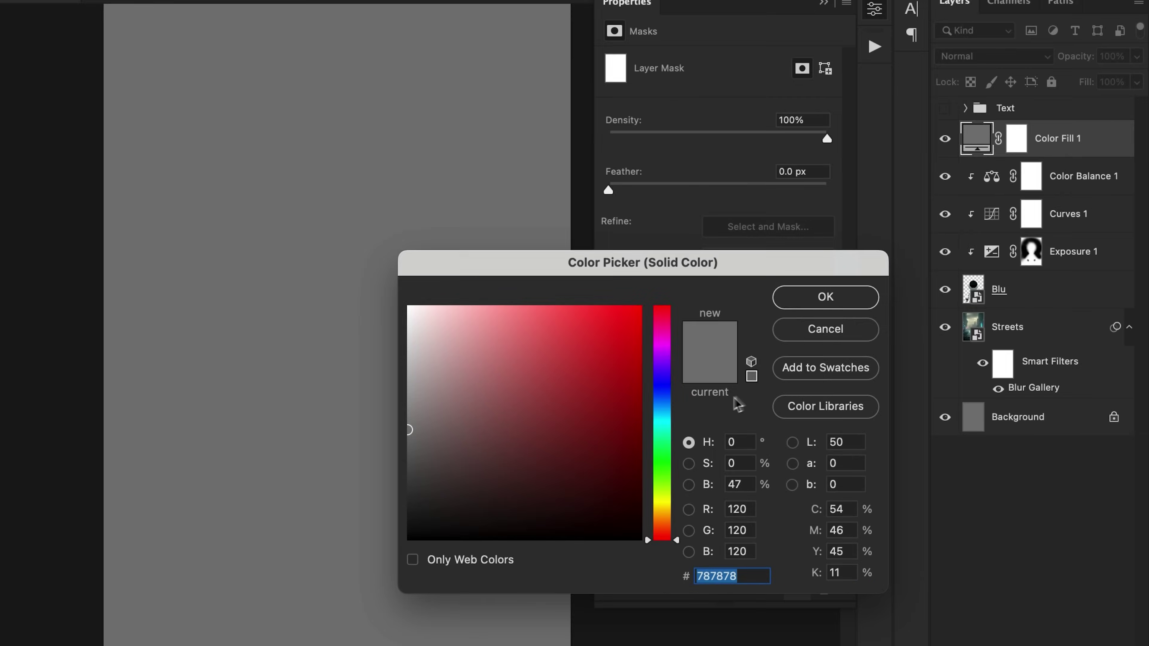
left_click(339, 382)
mouse_move(748, 438)
left_mouse_down()
mouse_move(693, 361)
mouse_move(697, 332)
left_mouse_up()
key("Return")
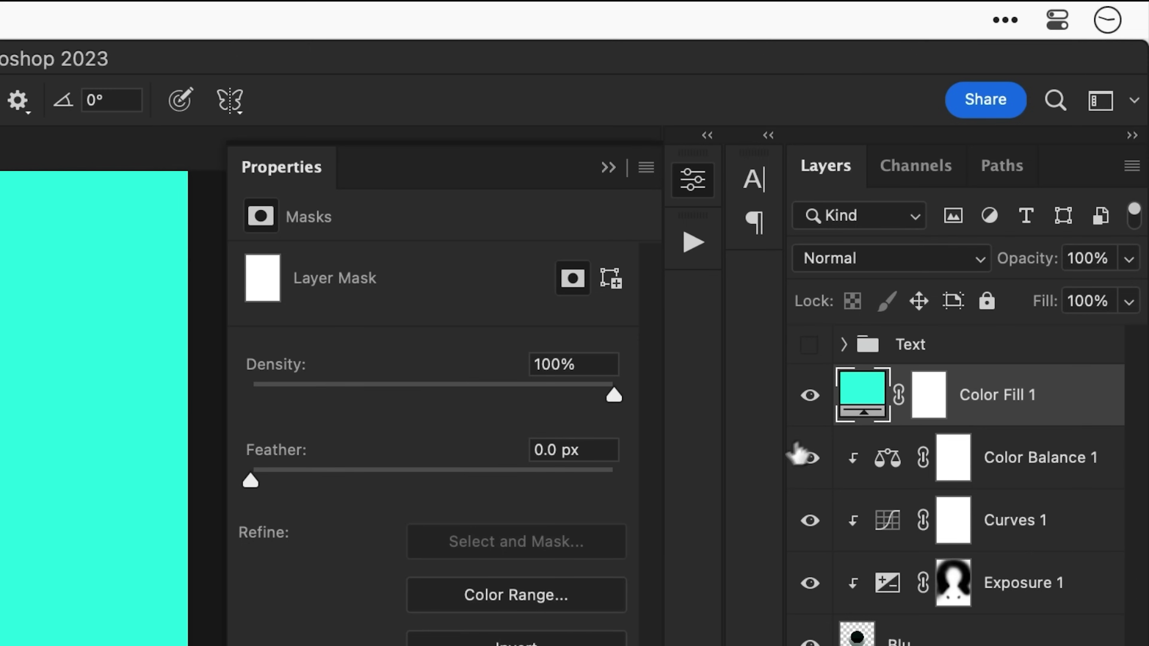
Invert the turquoise fill's mask to black and clip the fill layer to the robot.
left_click(1036, 197)
key("super+i")
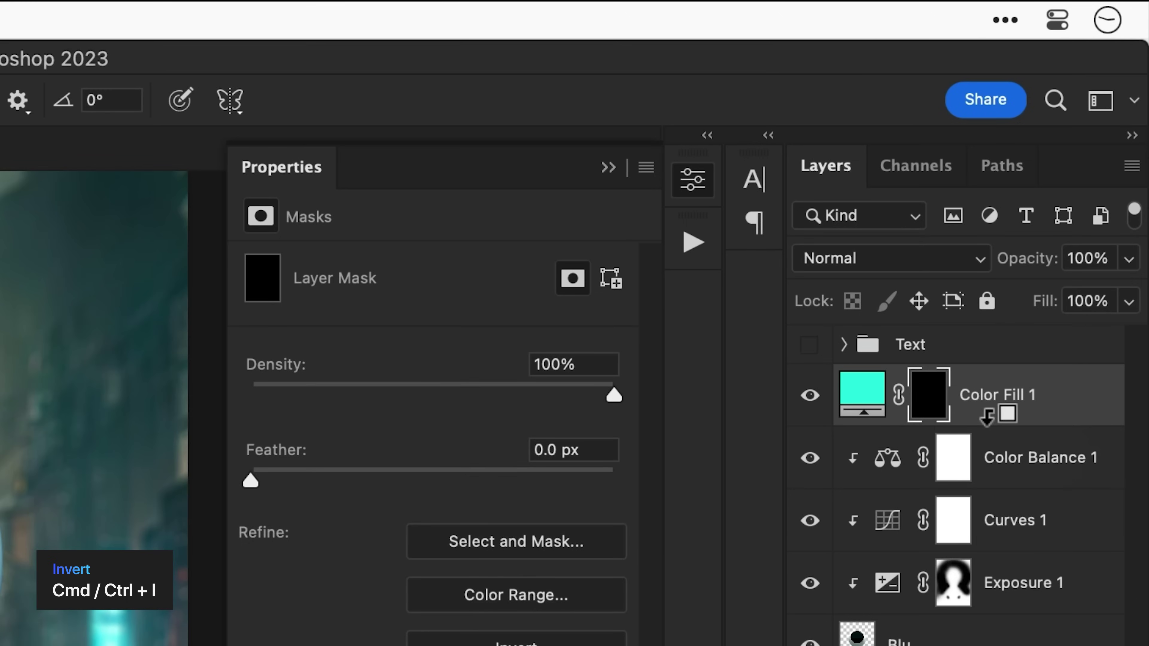
left_click(988, 413, "alt")
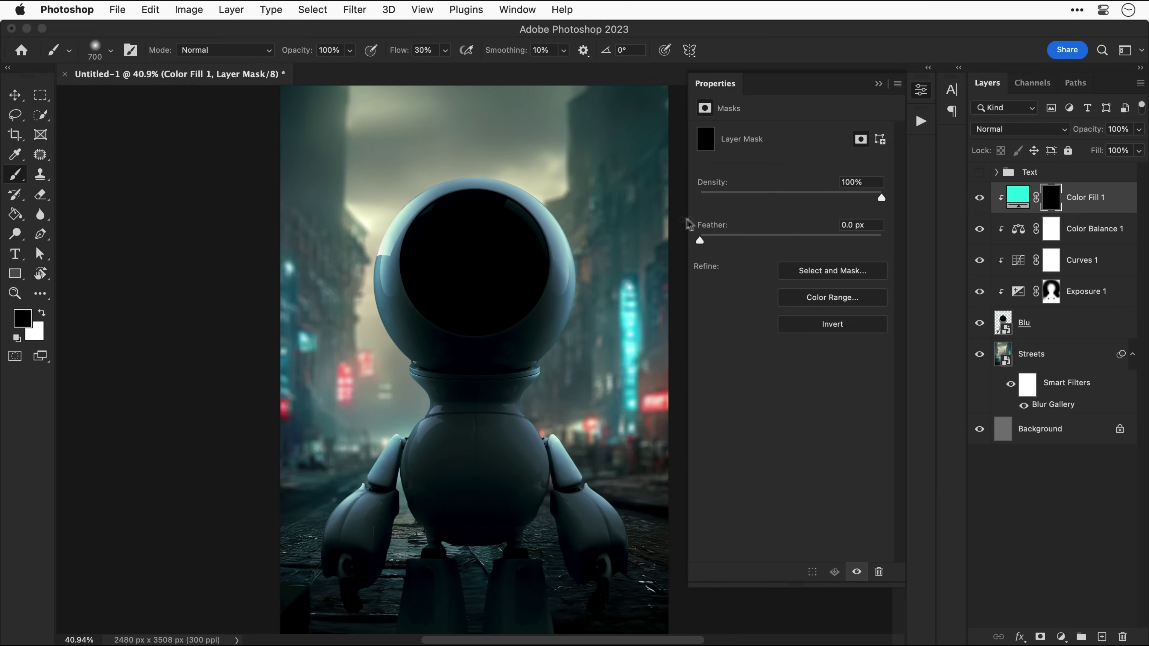
Brush white on the turquoise fill's mask along both sides of the robot, reducing the brush from 700 px for smaller areas.
key("x")
left_click(594, 409)
mouse_move(595, 409)
left_mouse_down()
mouse_move(619, 469)
mouse_move(616, 205)
left_mouse_up()
key("bracketright")
key("bracketright")
key("bracketleft")
key("bracketleft")
key("bracketleft")
mouse_move(271, 257)
left_mouse_down()
mouse_move(362, 376)
mouse_move(322, 466)
left_mouse_up()
key("x")
key("bracketleft")
key("bracketleft")
key("x")
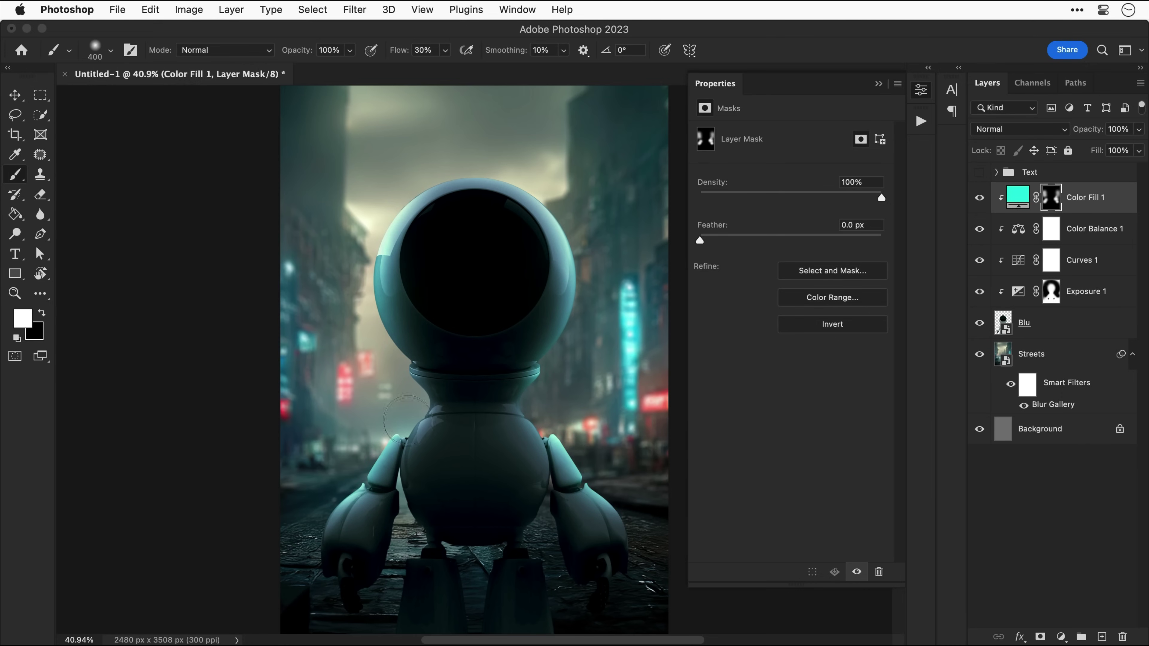
key("bracketleft")
key("bracketleft")
key("bracketleft")
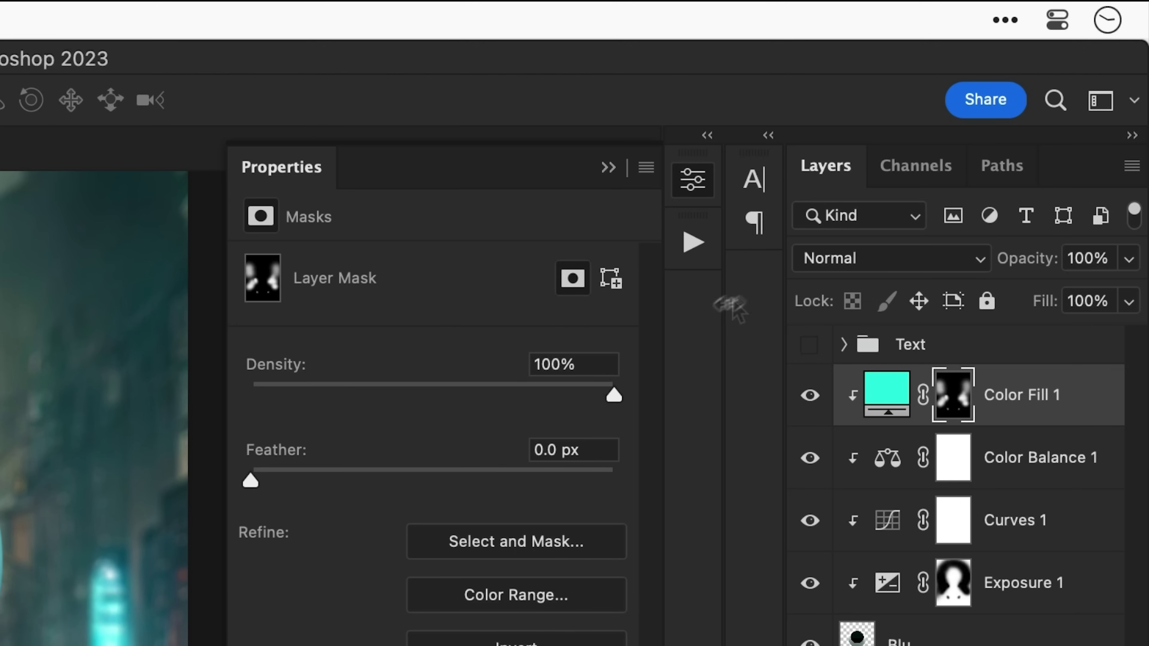
Set the turquoise fill layer's blend mode to Overlay and duplicate the layer.
left_click(976, 132)
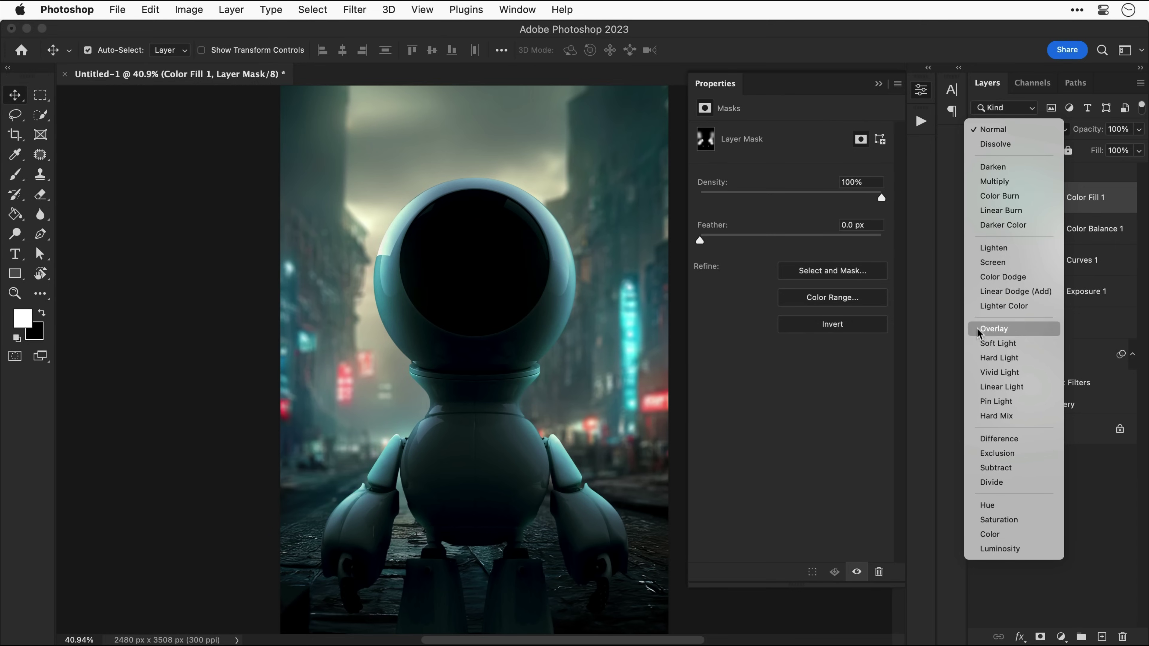
left_click(987, 329)
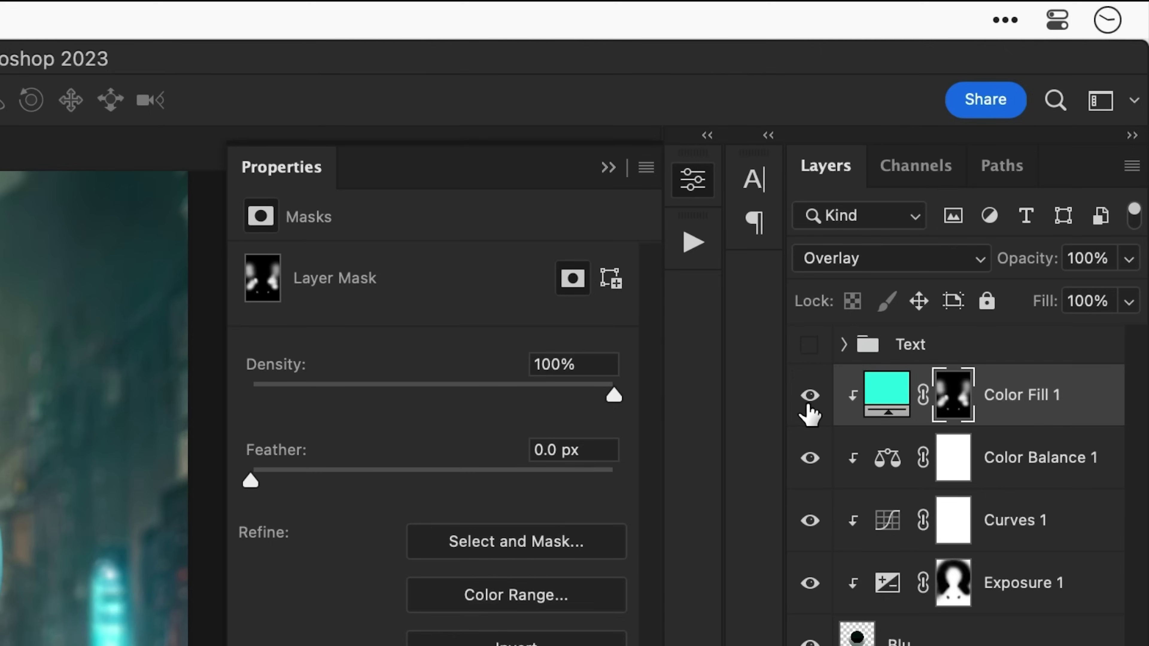
key("super+j")
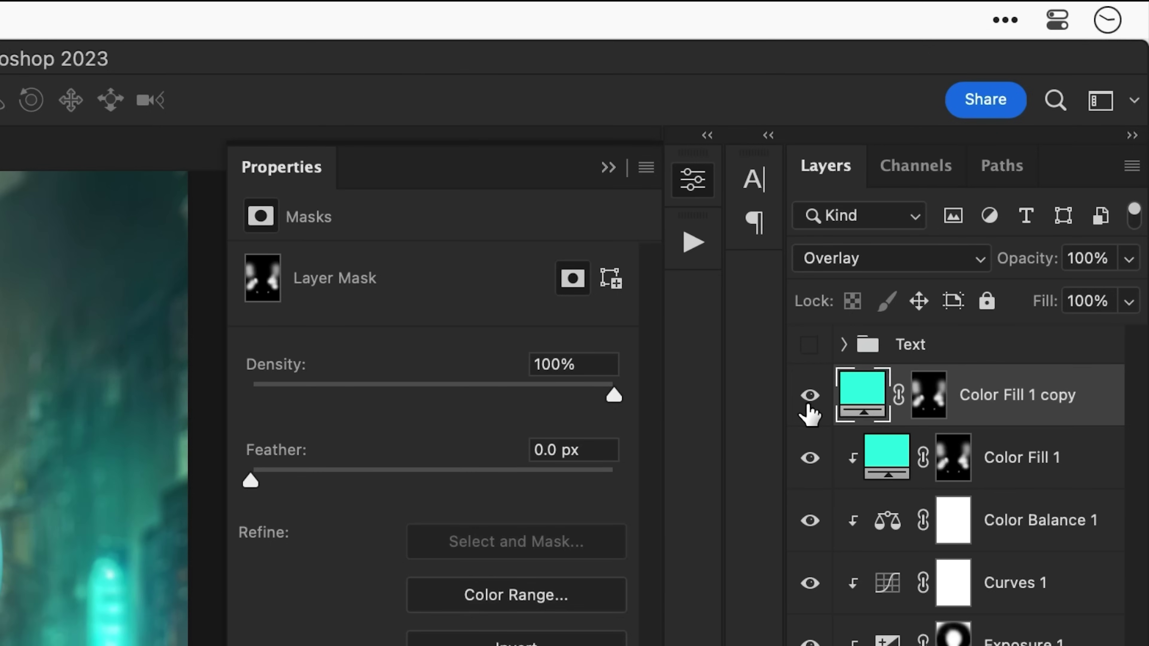
Delete the mask from the duplicated fill layer and clip the layer to the robot.
right_click(925, 405)
left_click(882, 465)
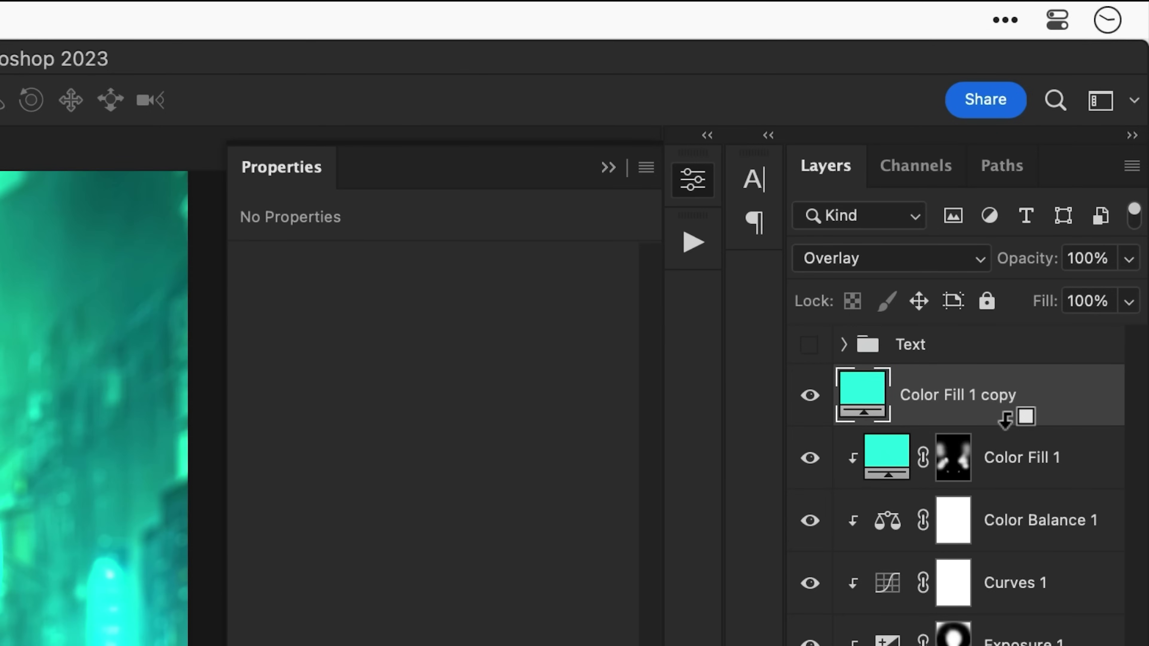
left_click(1005, 419, "alt")
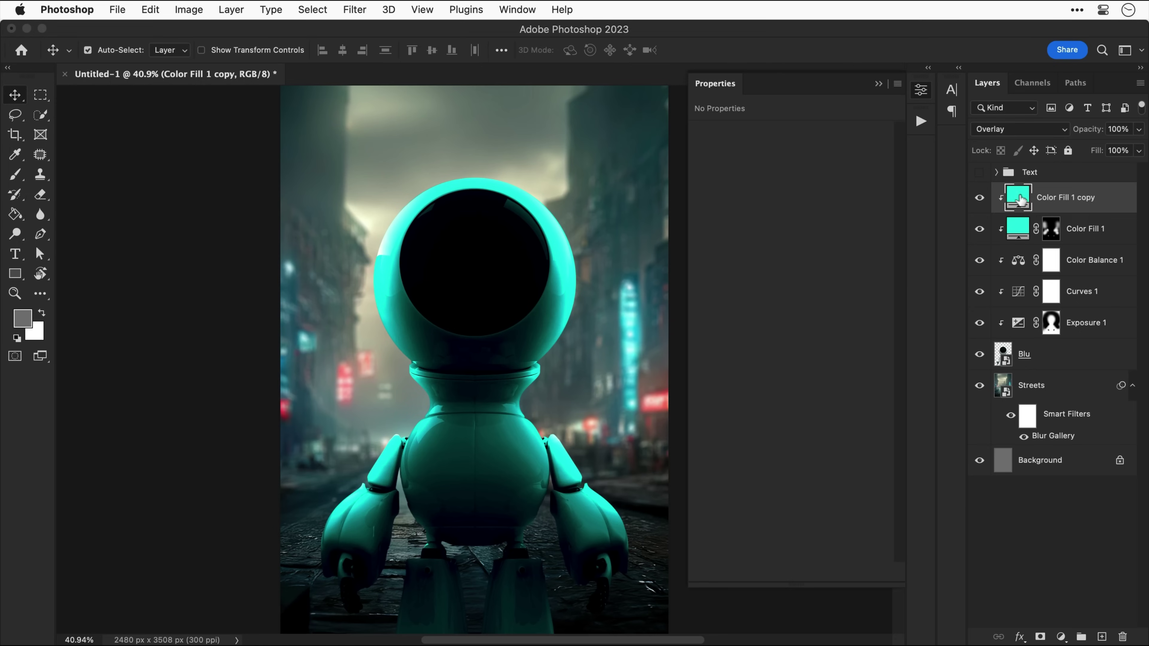
Change the color of the duplicated fill layer to a vivid crimson red.
double_click(1018, 198)
left_click_drag(748, 392, 745, 344)
key("Return")
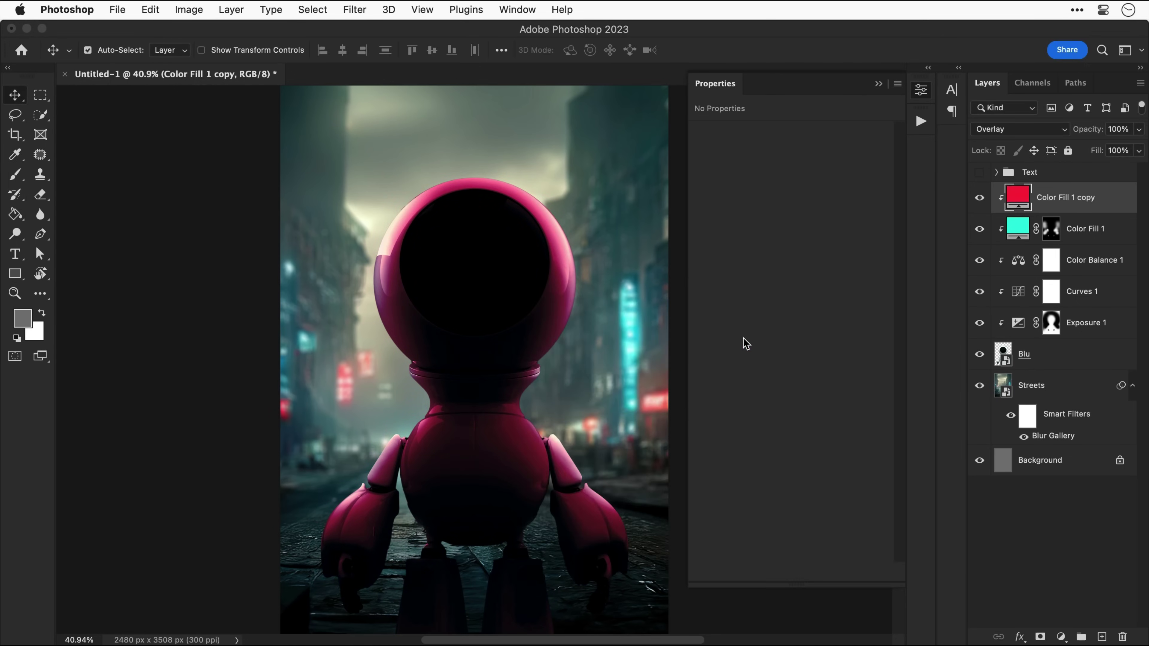
Add a black mask to the red fill and brush white on the robot's sides, using a 500 to 300 px brush.
left_click(932, 627, "alt")
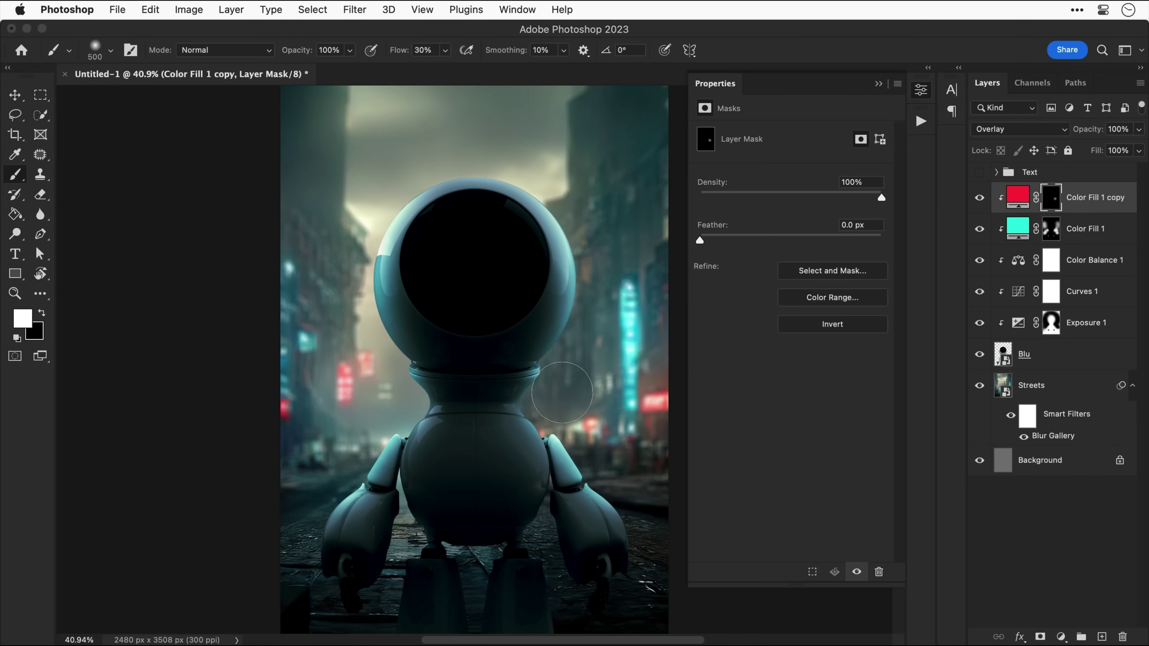
key("x")
key("x")
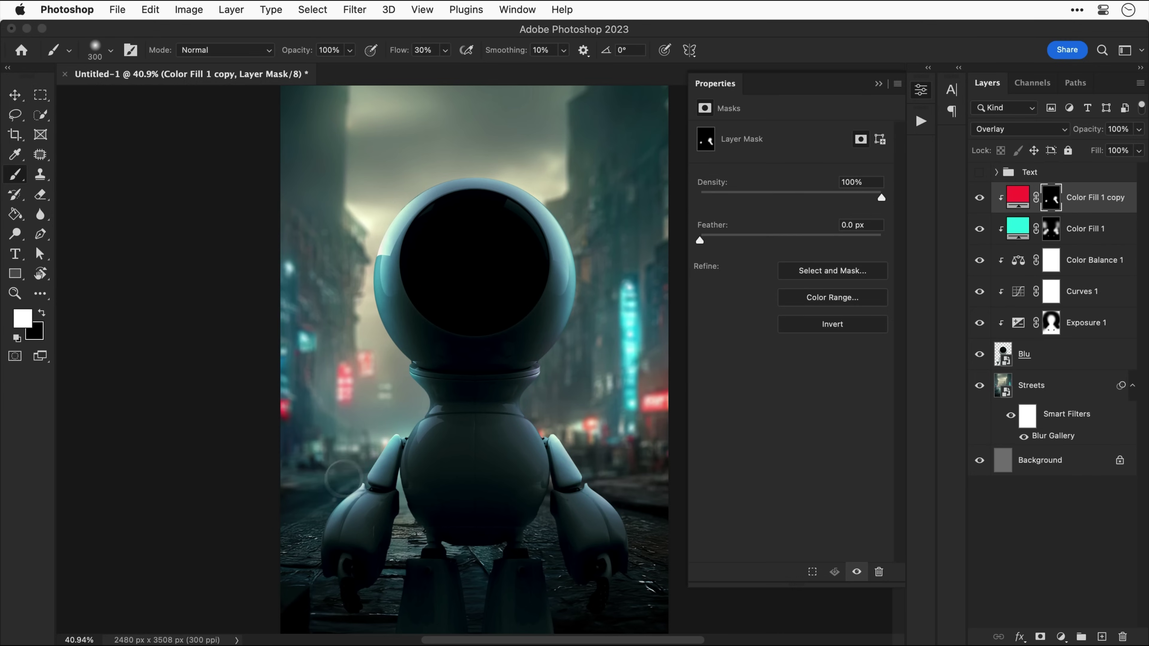
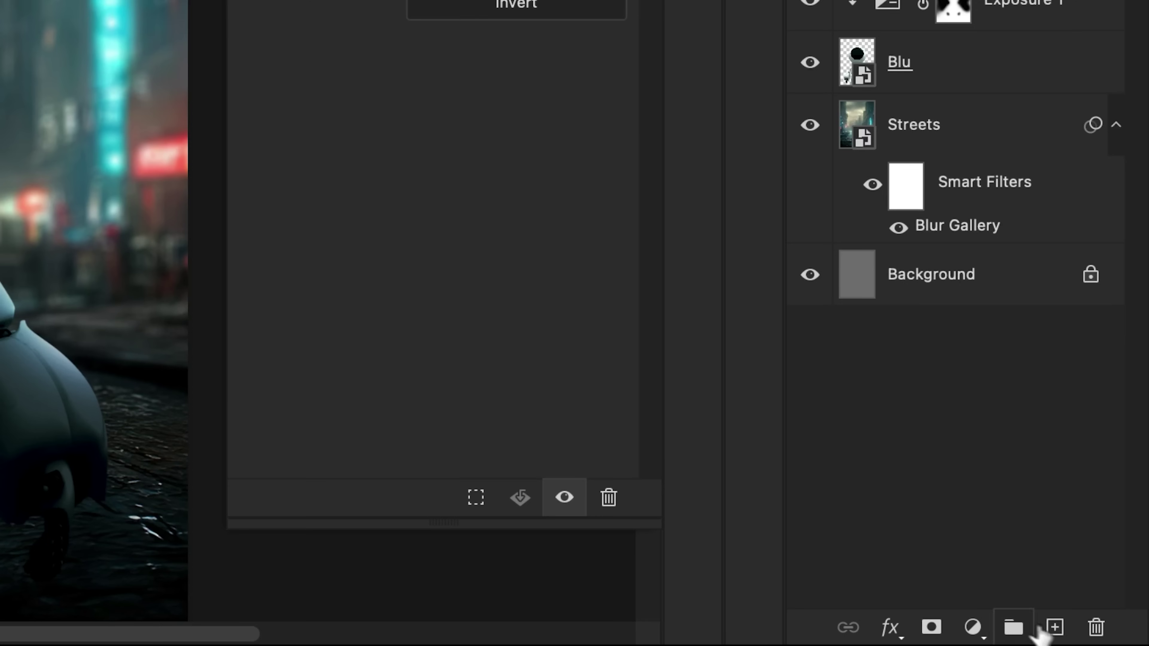
Draw a white ellipse about 239 by 350 px on a new layer over the left half of the robot's black face.
left_click(1054, 627)
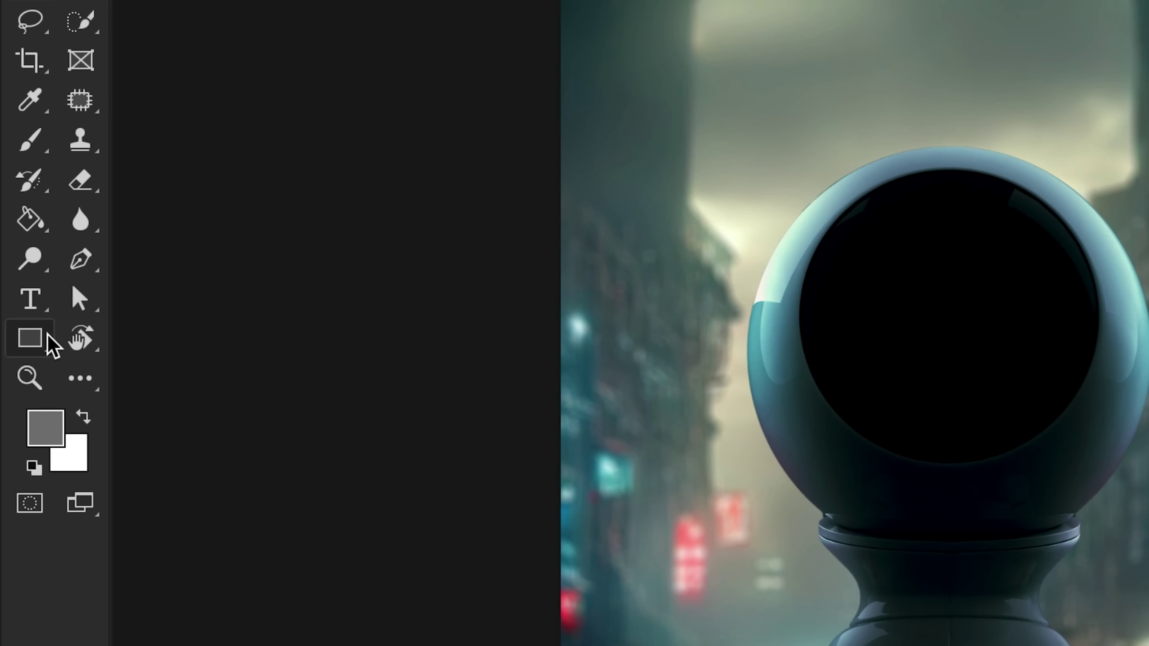
left_click(30, 339)
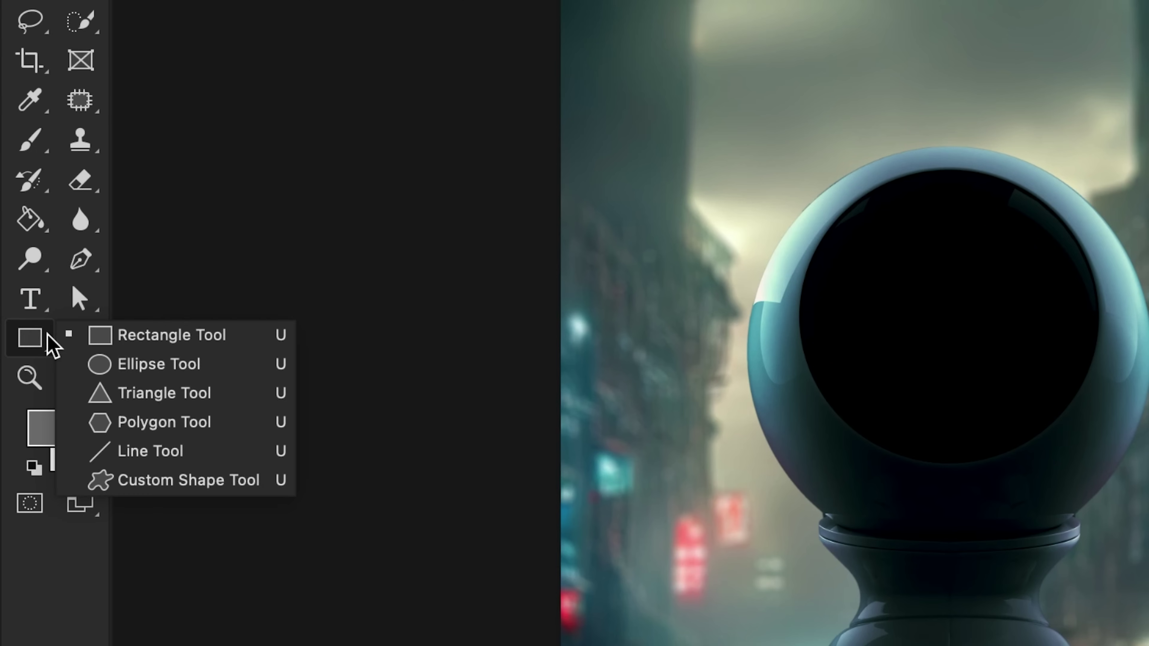
left_click(90, 369)
left_click_drag(842, 318, 915, 427)
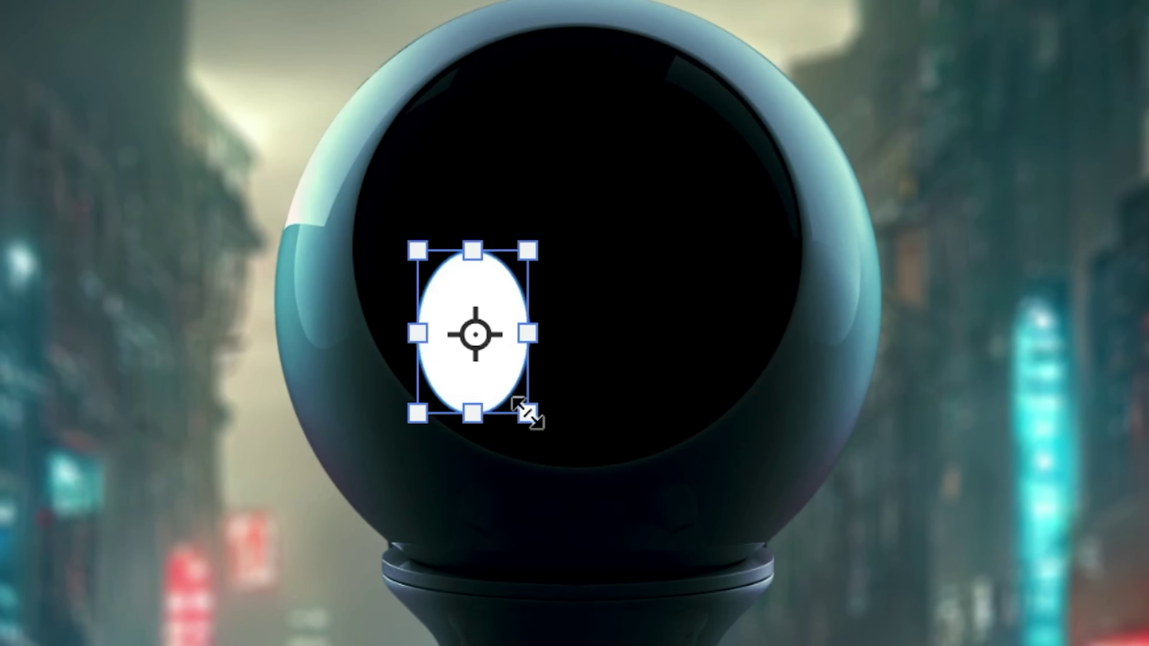
Rotate the white ellipse to -14.5° and nudge it upward to the mid-height of the robot's face.
left_click_drag(554, 441, 574, 410)
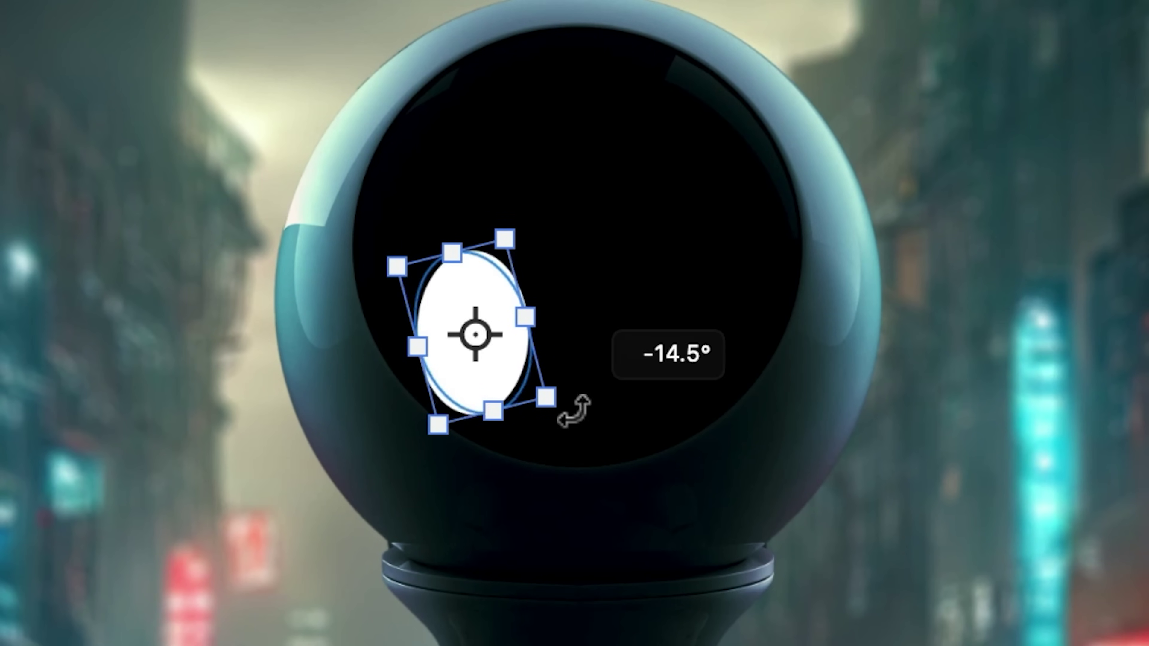
key("v")
key("Up")
key("Up")
key("Up")
key("Up")
key("Up")
key("Up")
key("Up")
key("Up")
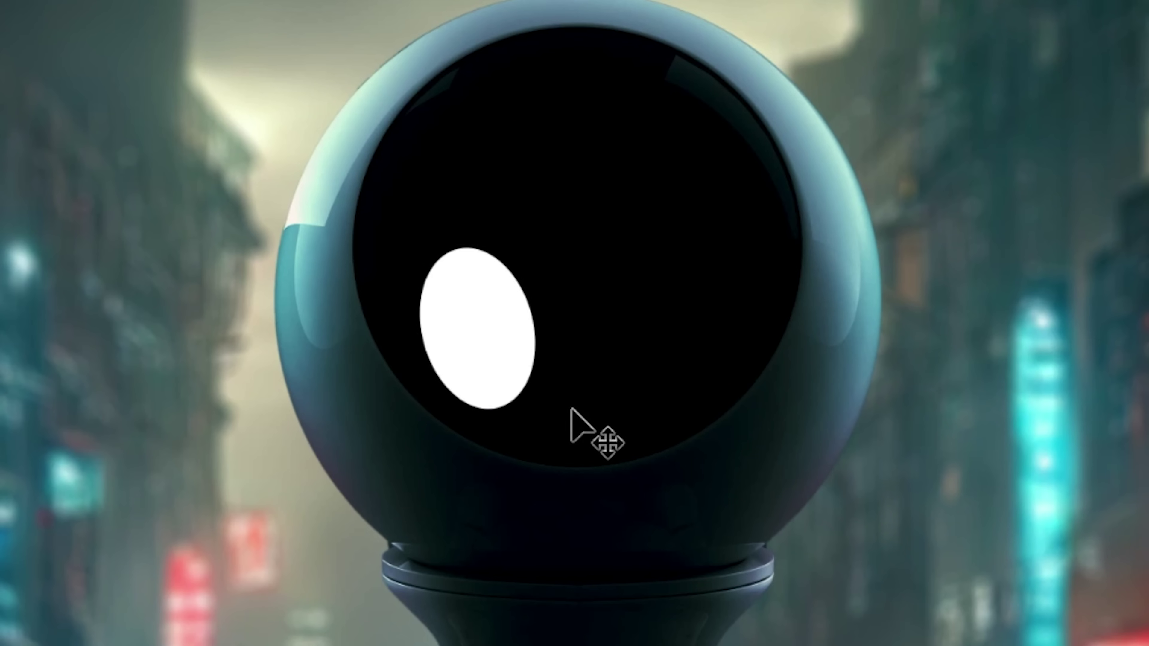
key("Up")
key("Up")
key("Up")
key("Up")
key("Up")
key("Up")
key("Up")
key("Up")
key("Up")
key("Up")
key("Up")
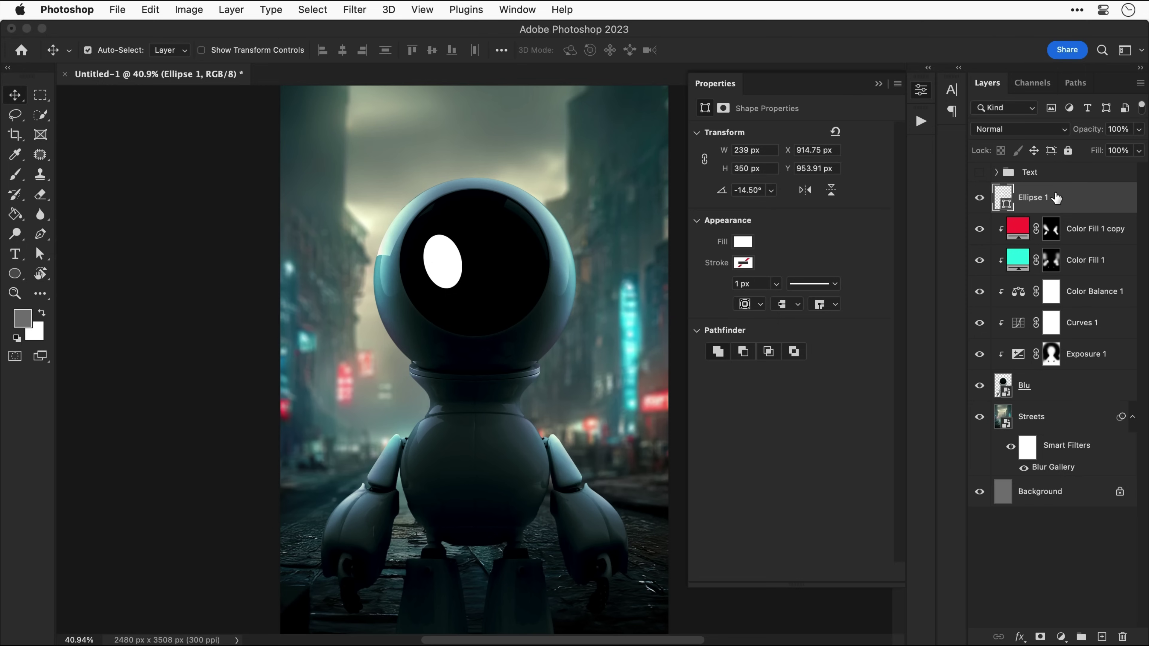
Duplicate the Ellipse 1 layer into a new document.
right_click(1056, 199)
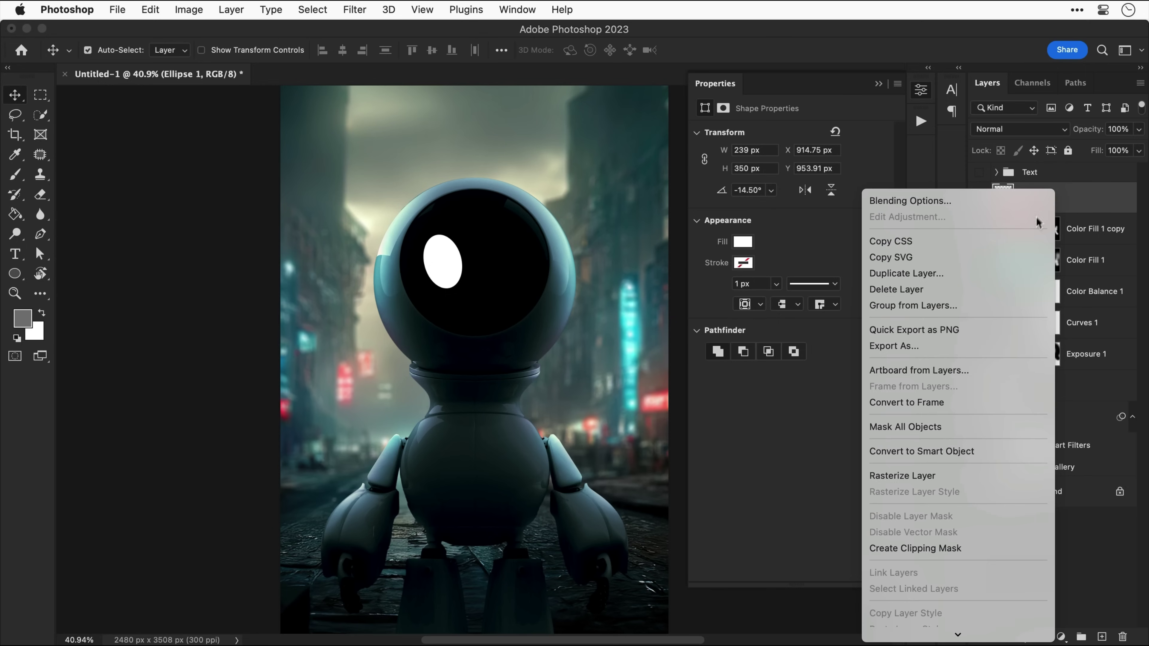
left_click(1001, 273)
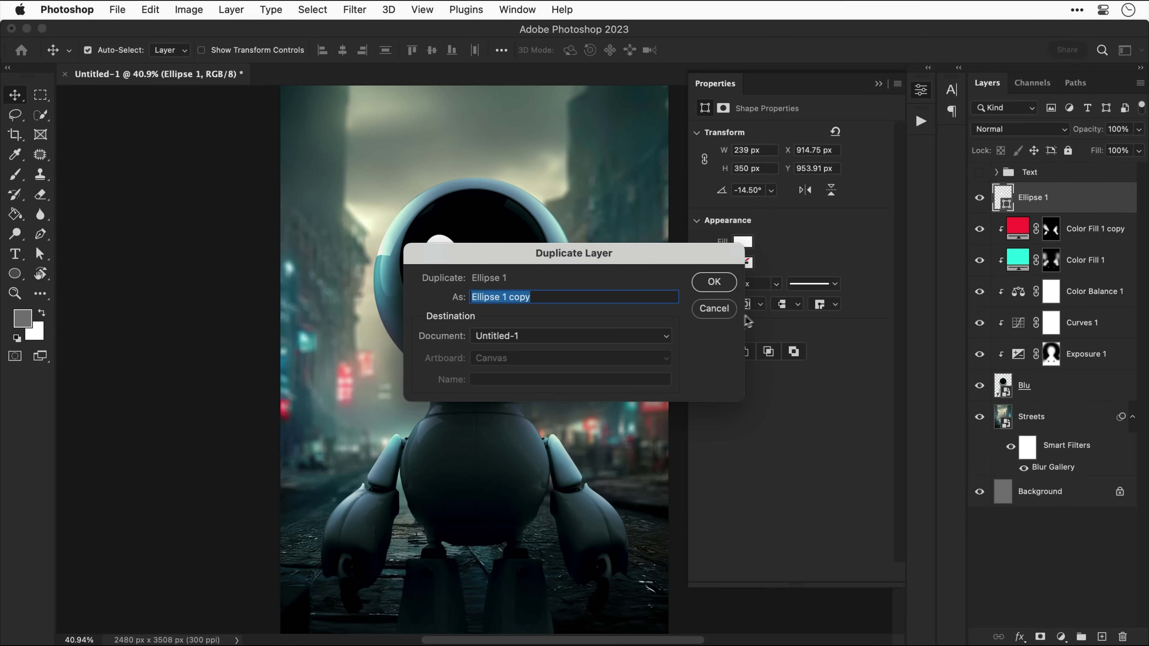
left_click(638, 343)
left_click(639, 355)
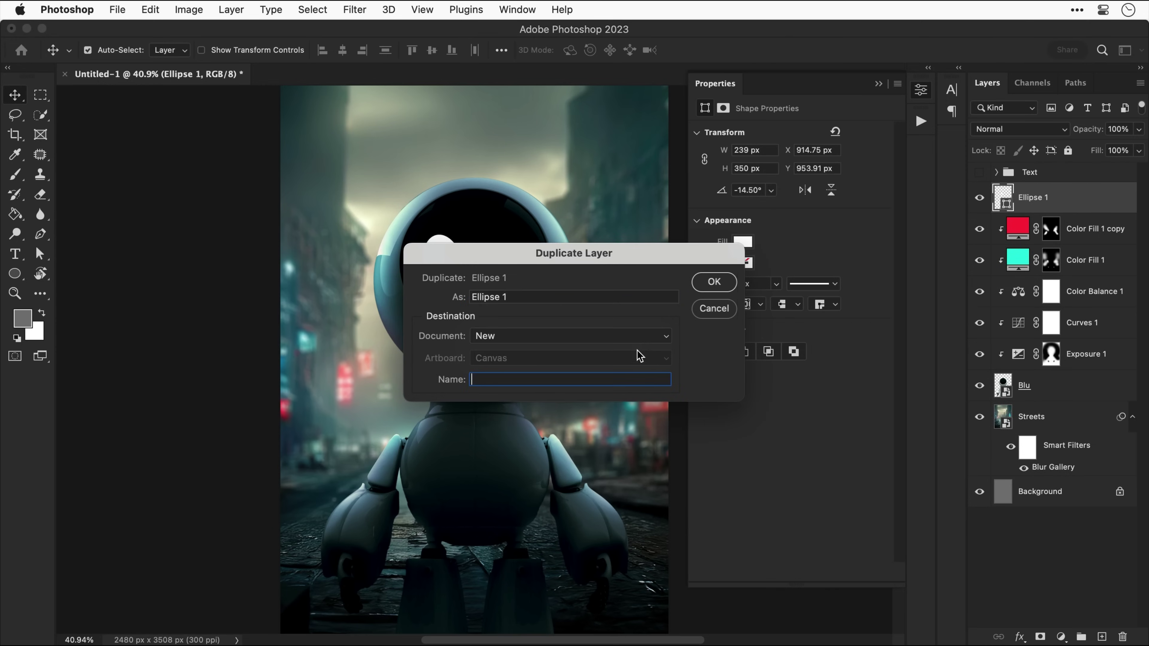
left_click(702, 285)
key("super+equal")
key("super+equal")
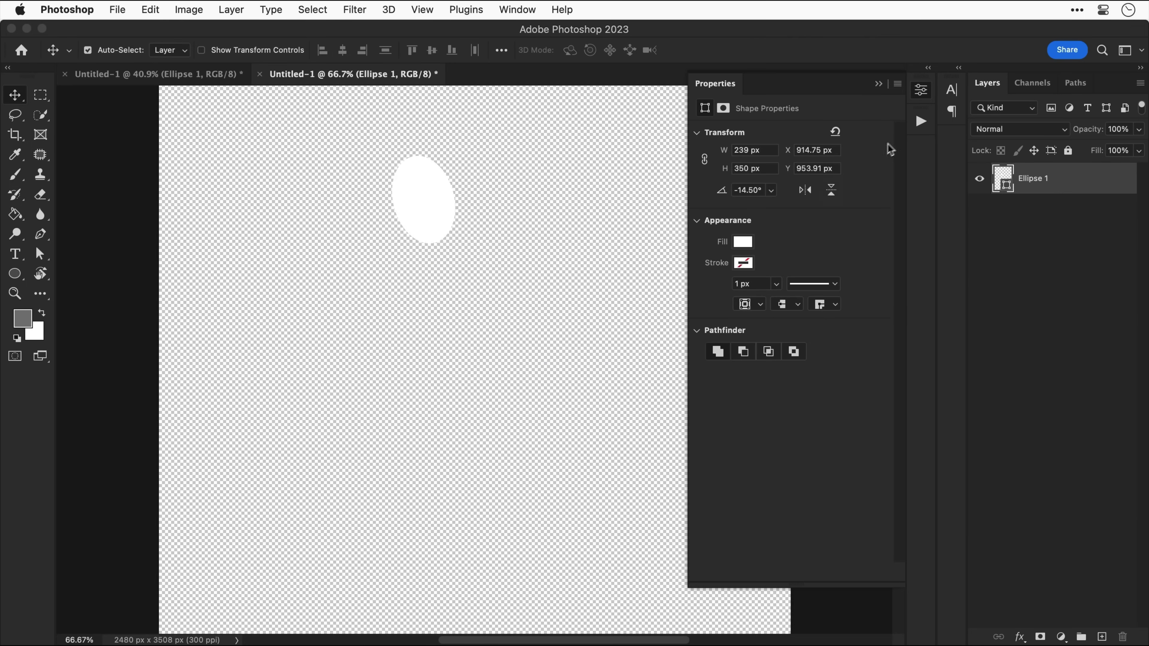
Run the Neon Glow action from the My Actions set on the ellipse.
left_click(920, 123)
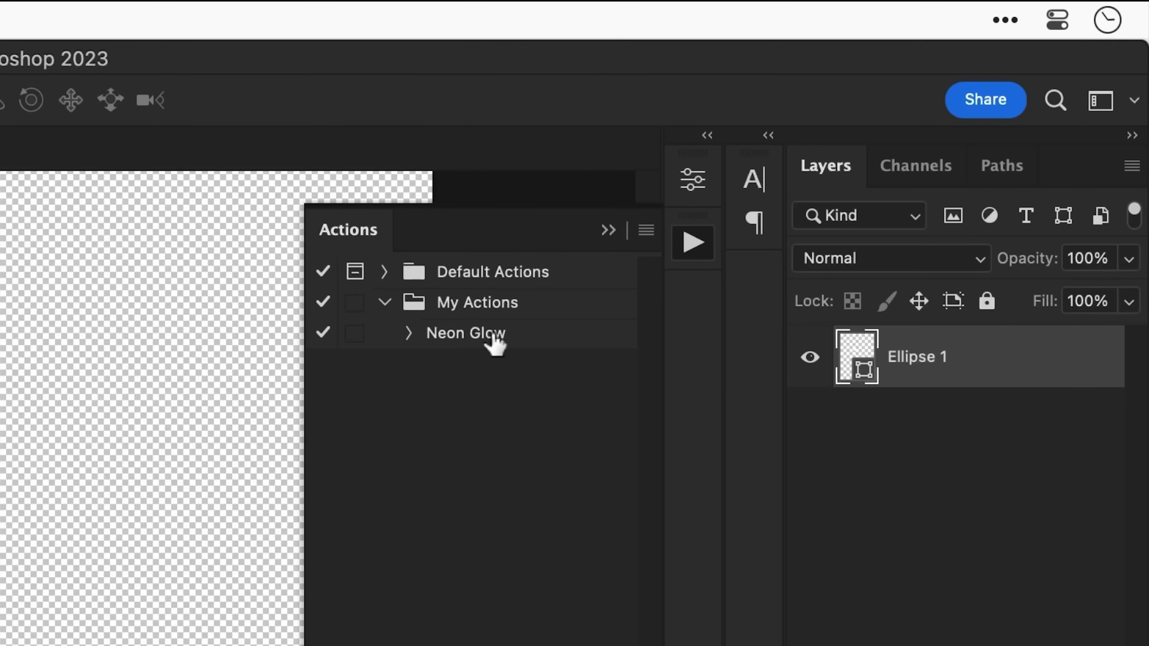
left_click(821, 166)
left_click(408, 333)
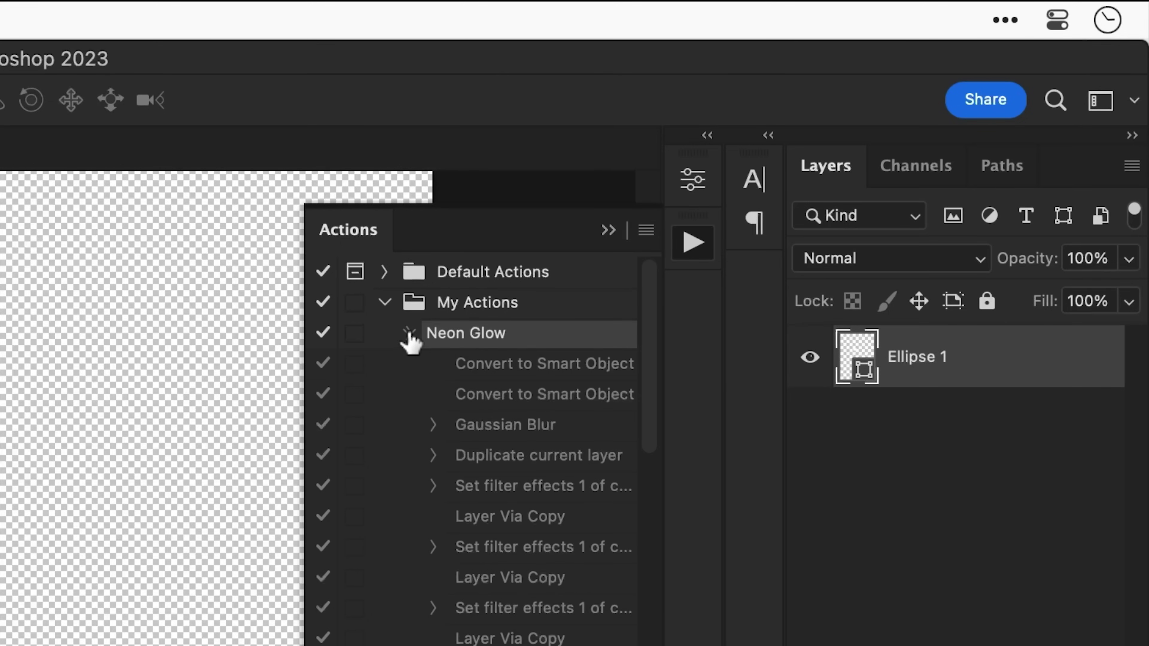
left_click(409, 334)
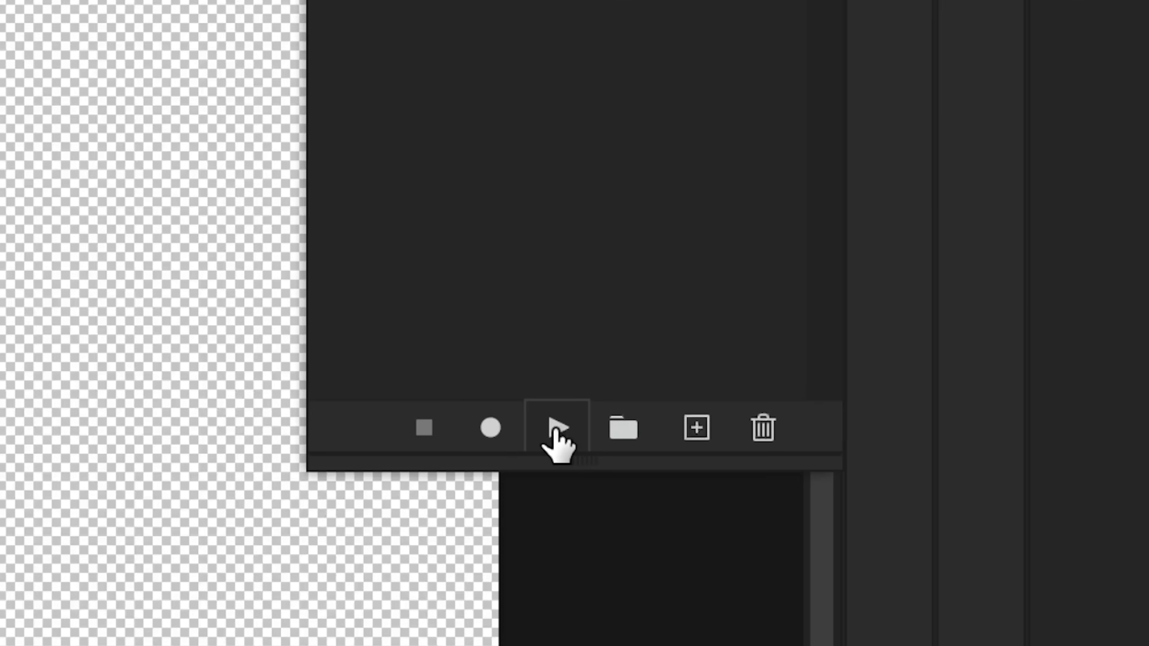
left_click(558, 429)
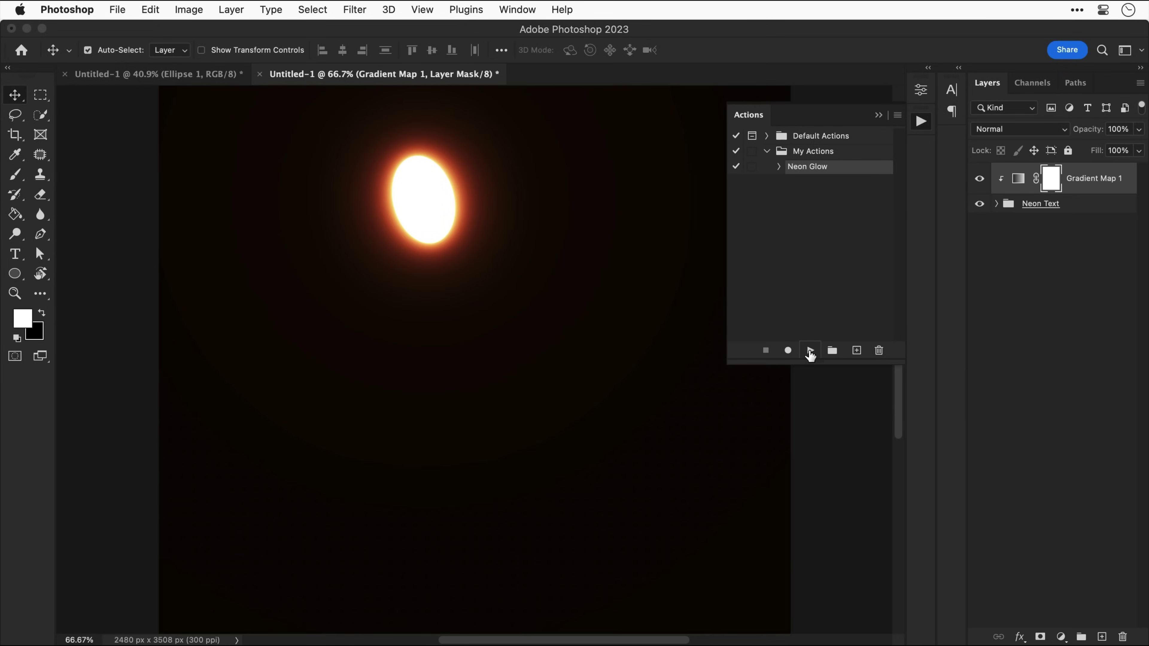
Change the red-orange stop of the neon glow's gradient map to blue 2c5ac3.
double_click(1020, 186)
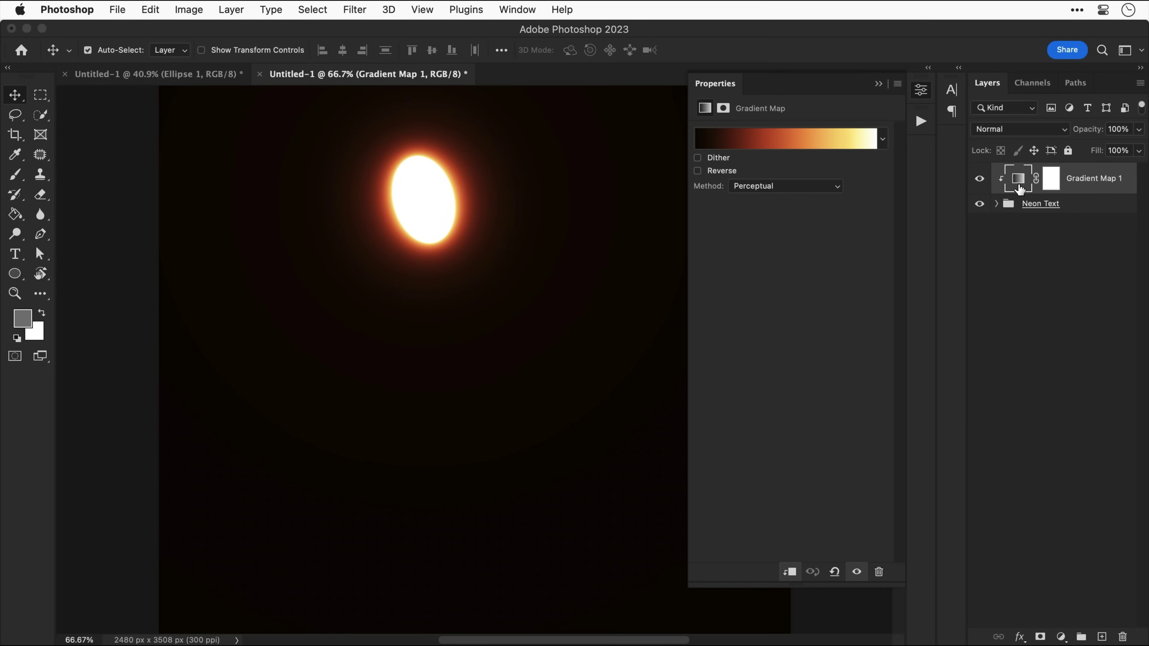
left_click(836, 142)
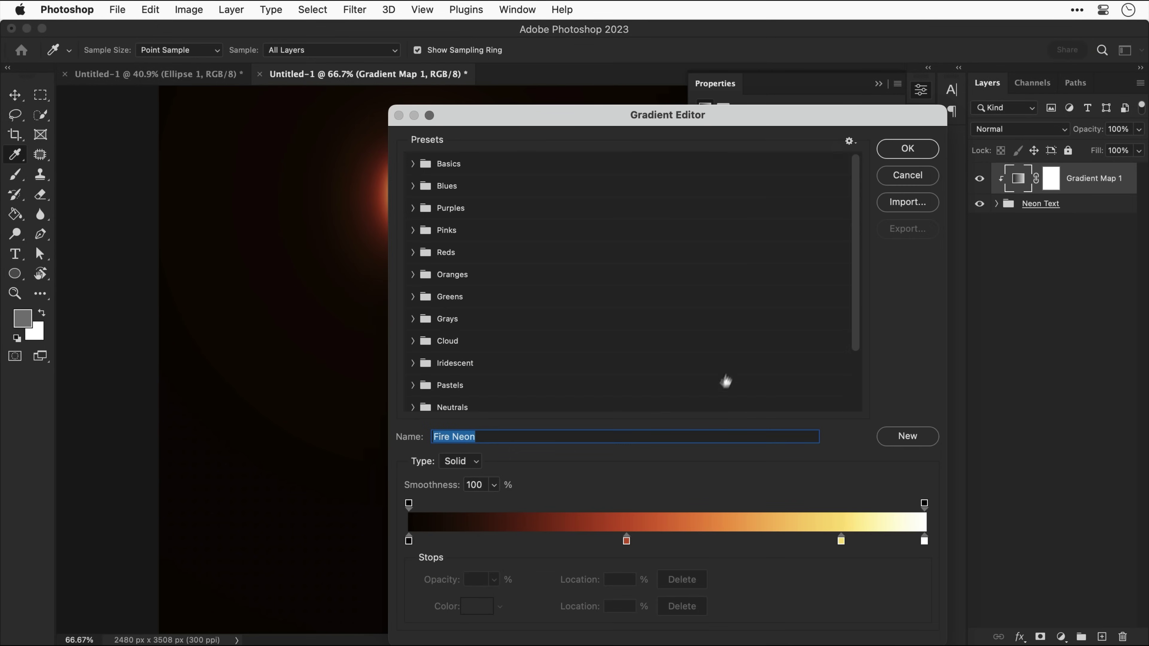
left_click(626, 540)
double_click(626, 540)
left_click_drag(744, 498, 744, 414)
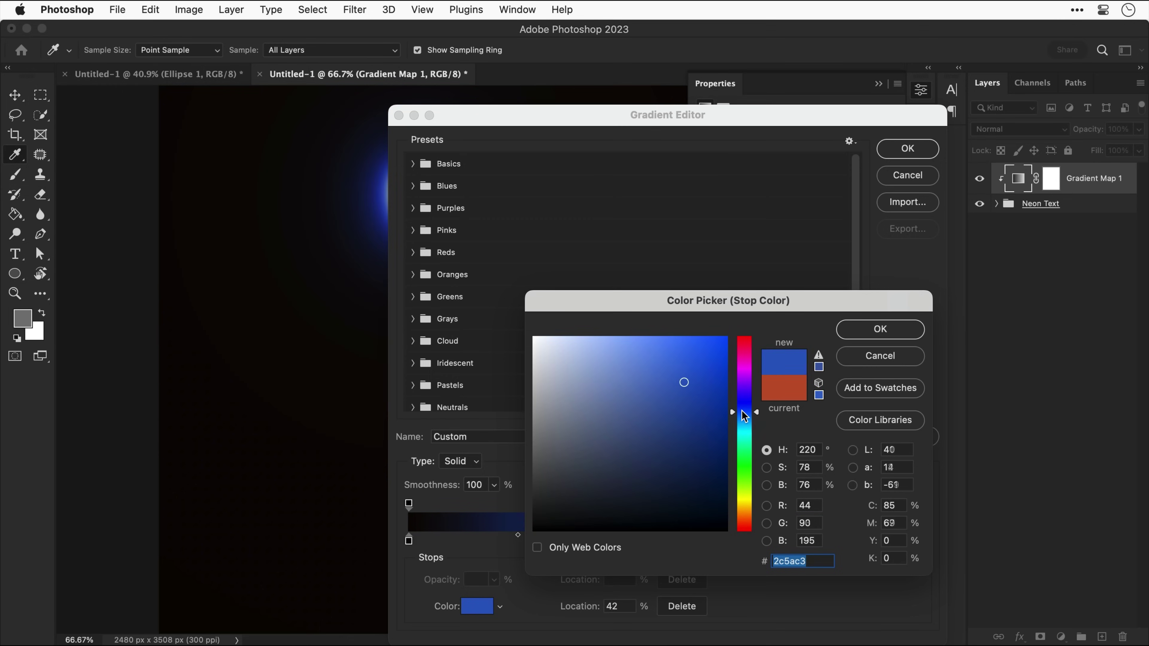
key("Return")
Change the yellow stop of the gradient map to light cyan and apply the edited gradient.
left_click(840, 541)
double_click(840, 542)
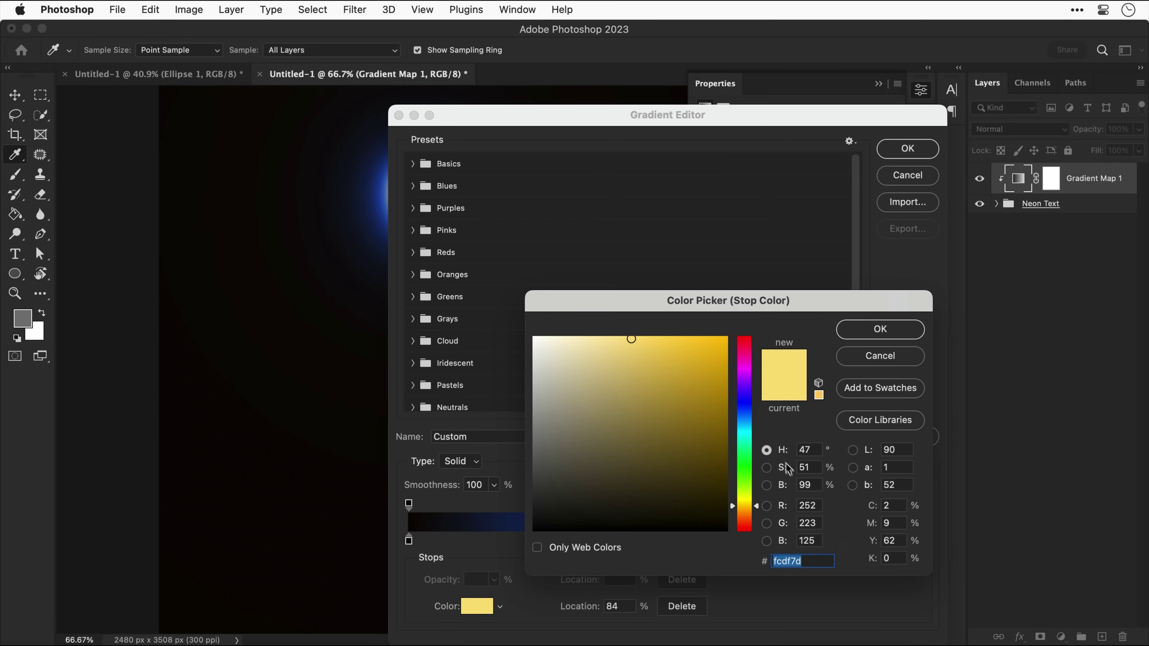
left_click(749, 429)
key("Return")
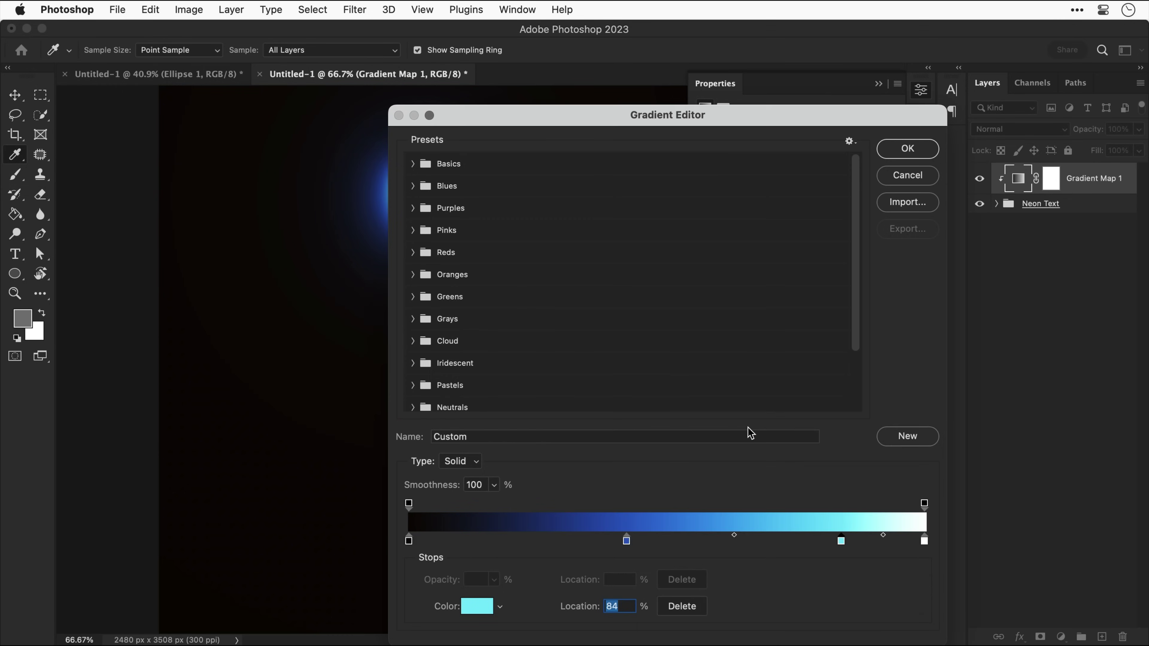
key("Return")
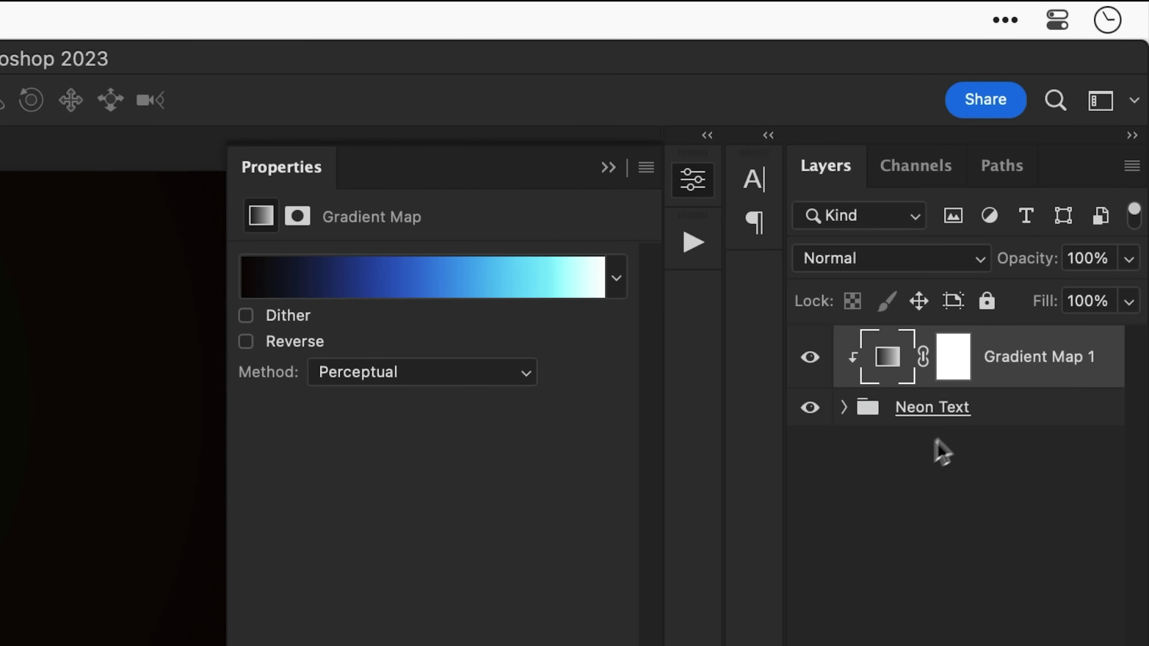
Group the Gradient Map 1 layer with the Neon Text group and name the new group Eye.
left_click(1062, 203, "shift")
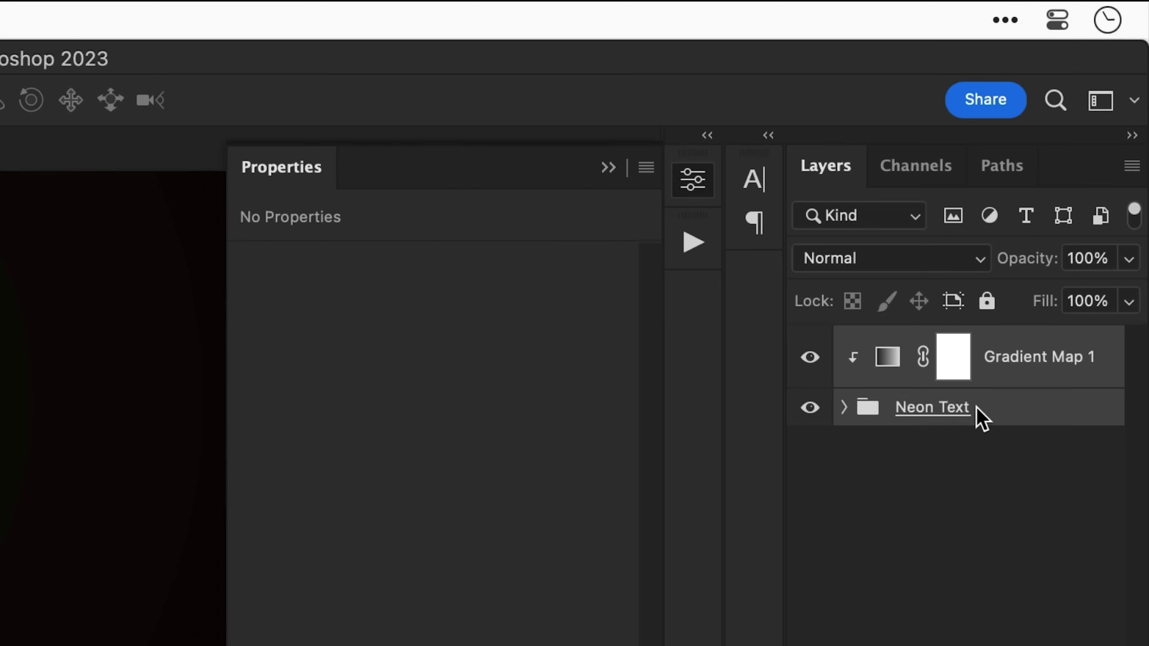
key("super+g")
double_click(922, 345)
type("Eye")
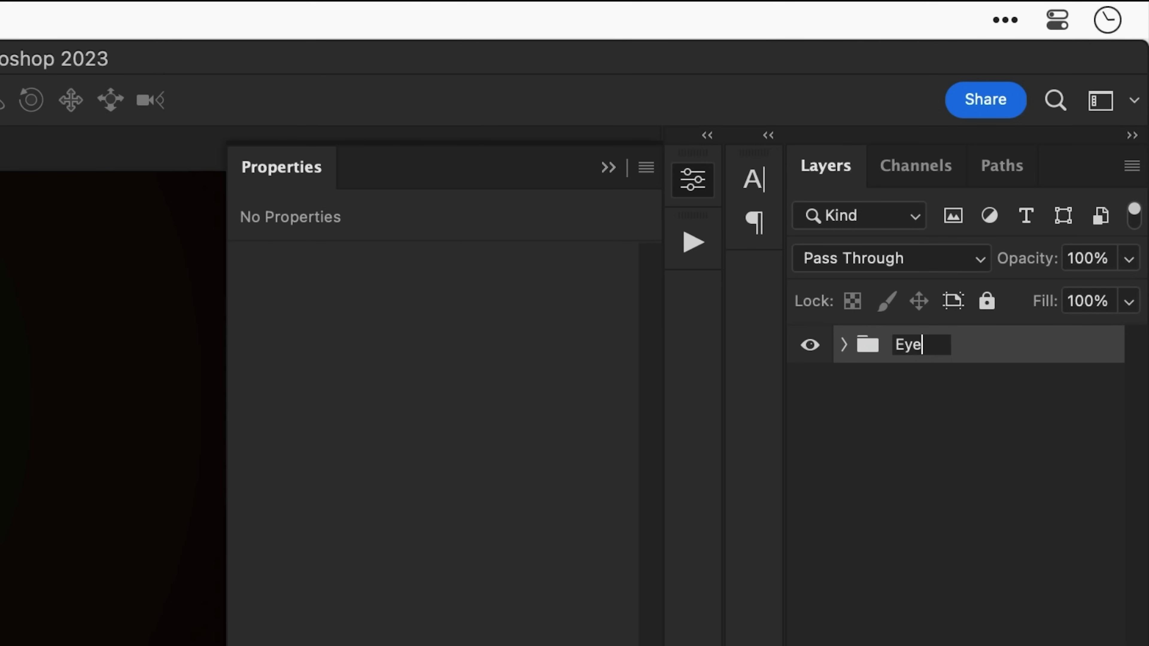
key("Return")
Duplicate the Eye group into the poster document Untitled-1 and close the neon document without saving.
right_click(916, 360)
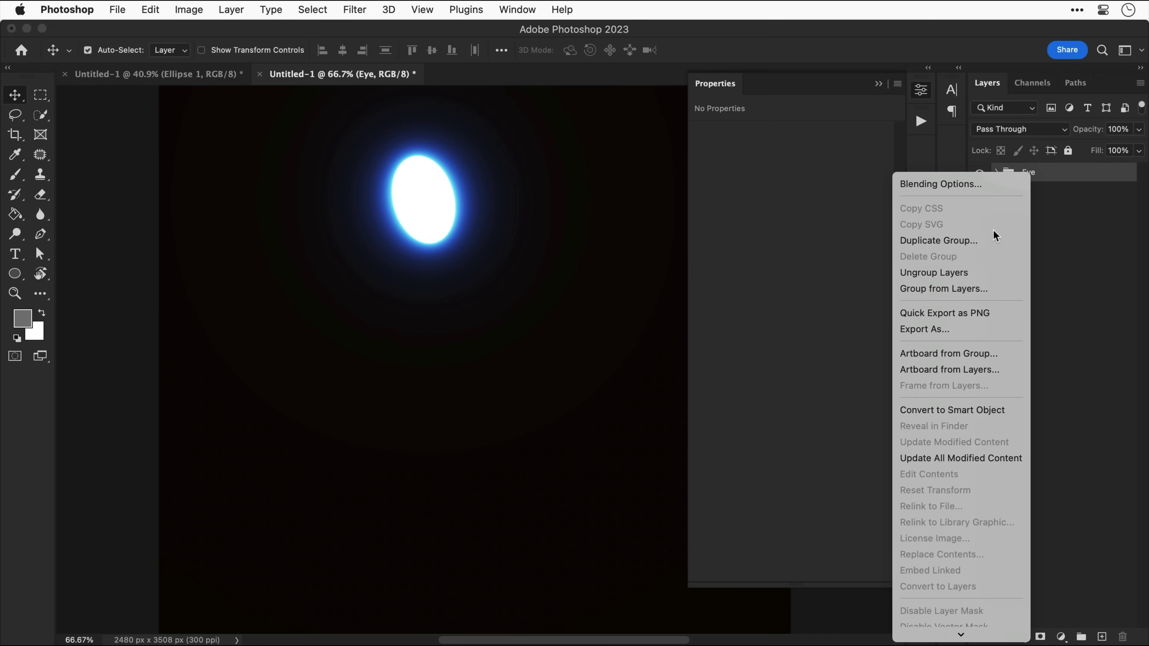
left_click(989, 240)
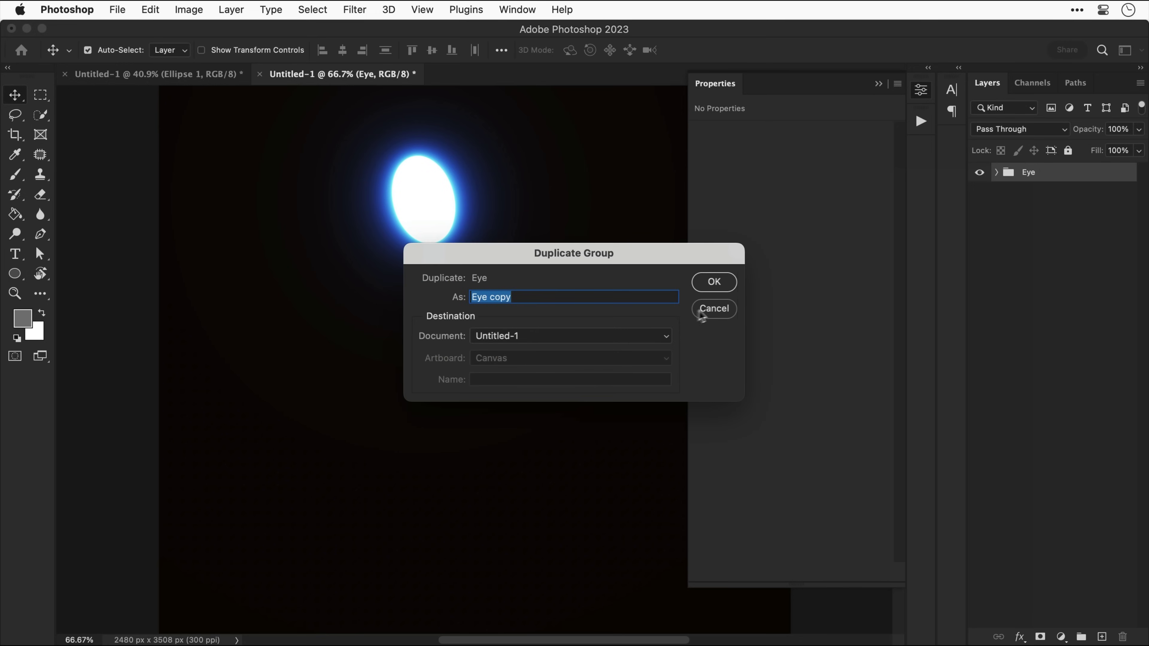
left_click(615, 340)
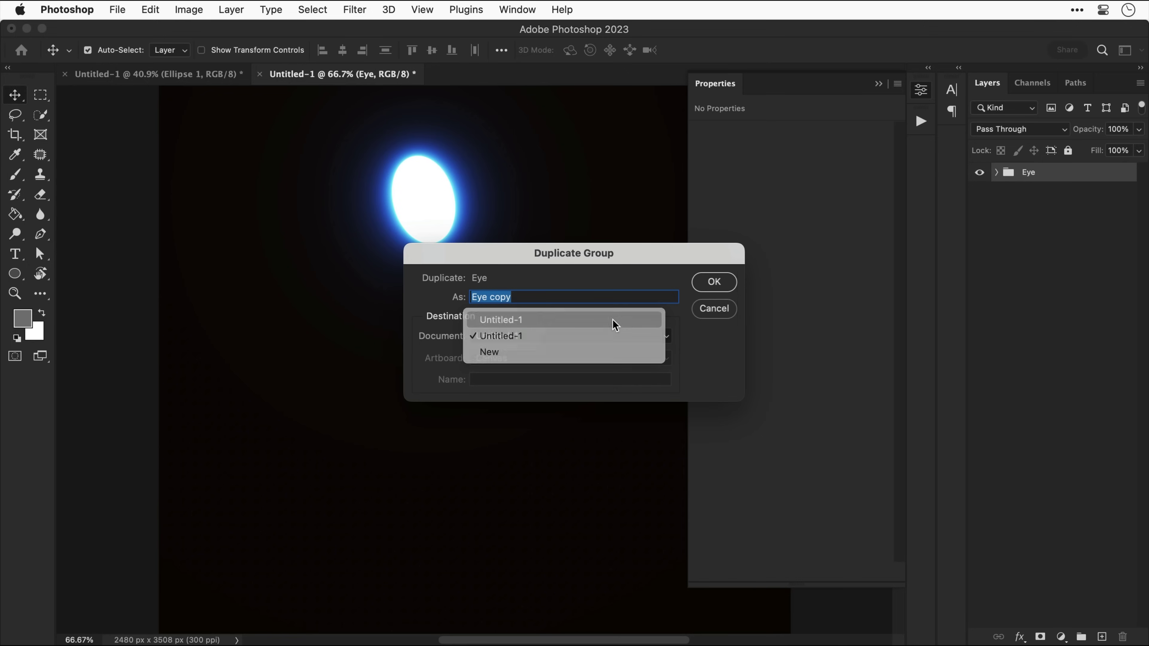
left_click(652, 318)
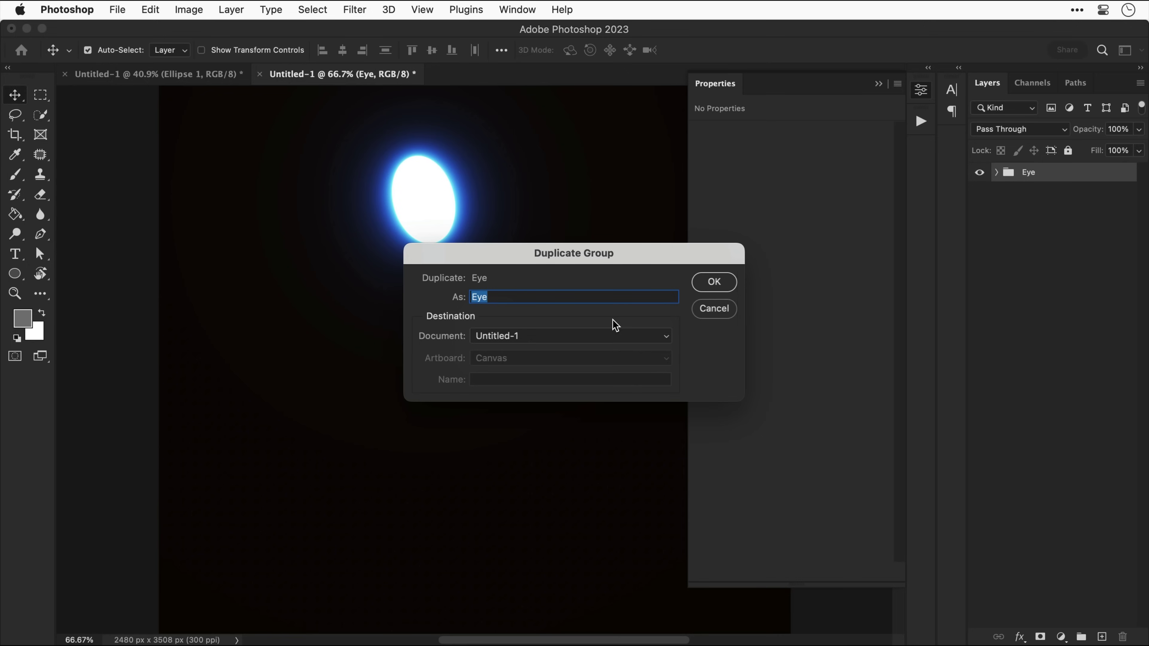
key("Return")
key("super+w")
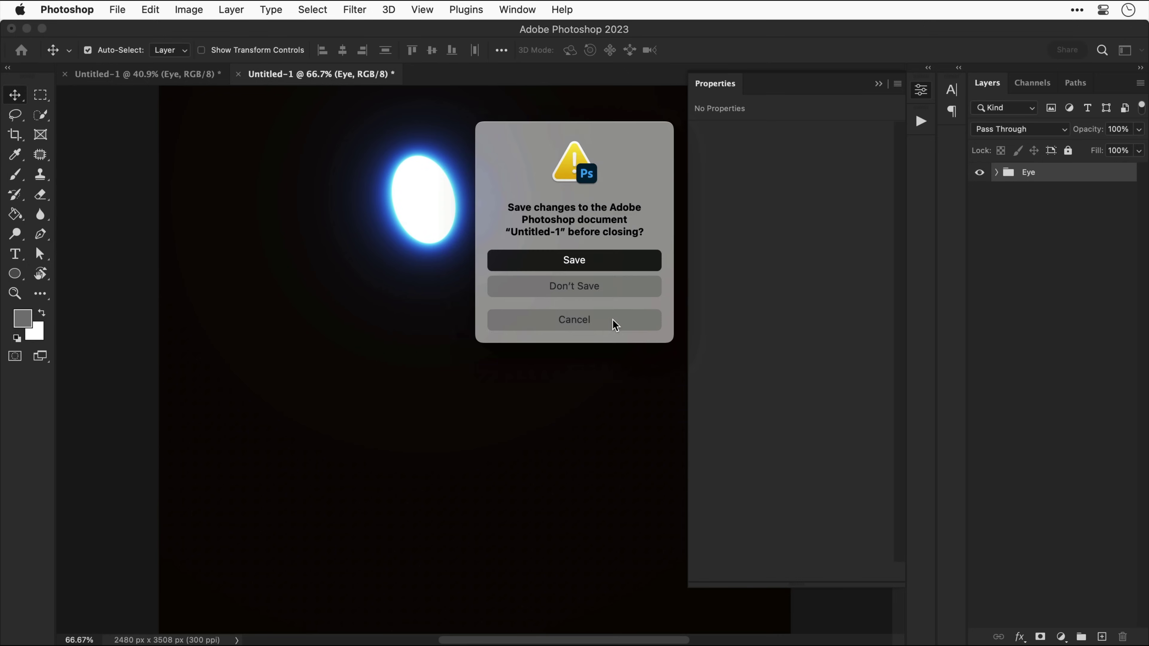
left_click(617, 293)
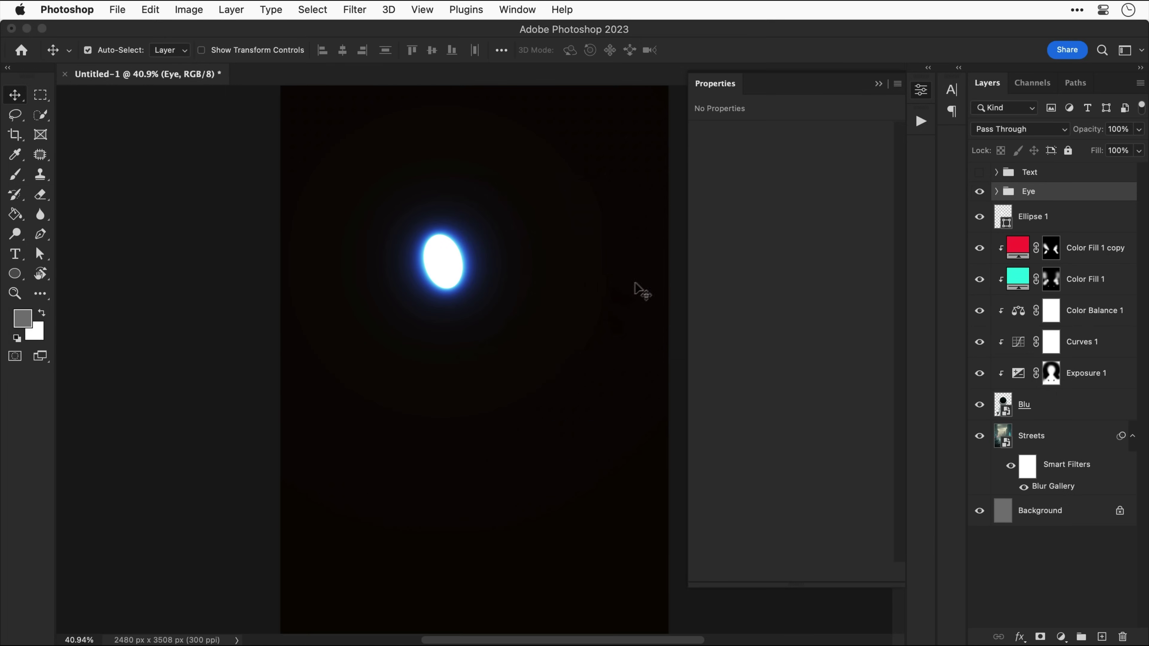
Set the Eye group's blend mode to Screen and duplicate the group.
left_click(1005, 131)
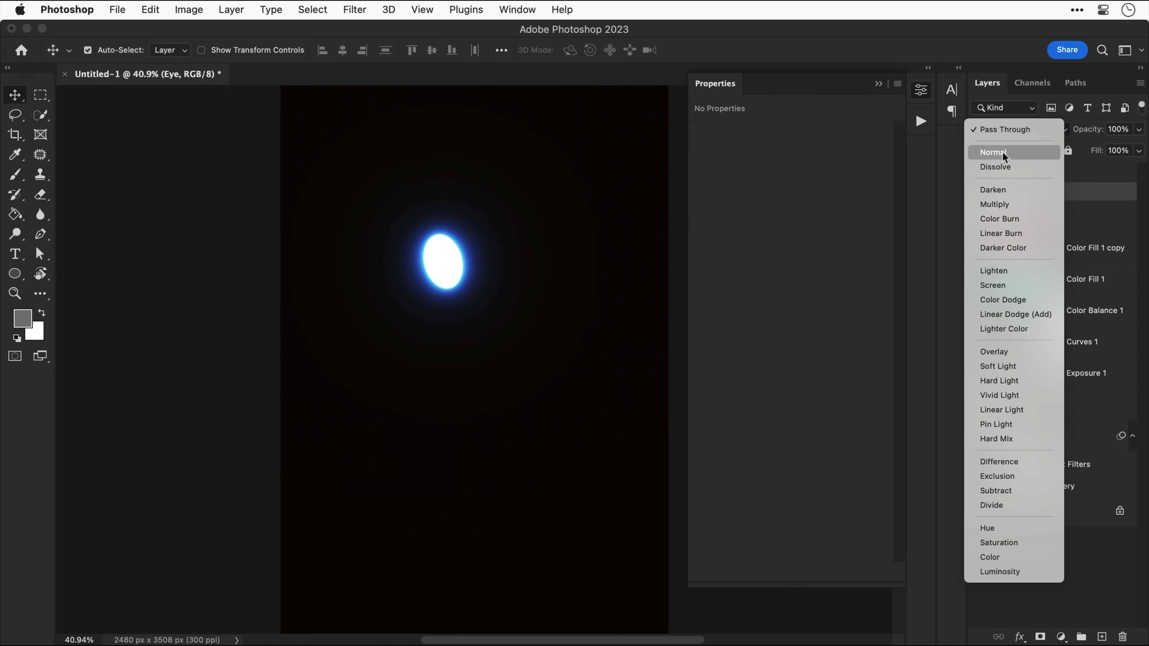
left_click(1001, 289)
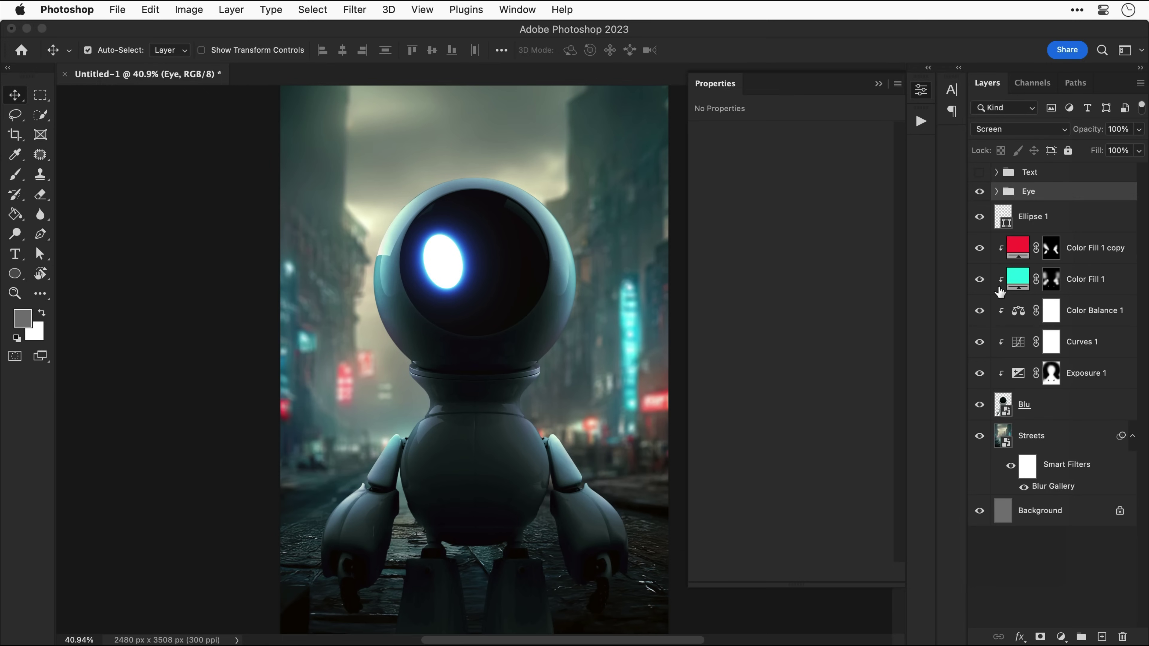
key("super+j")
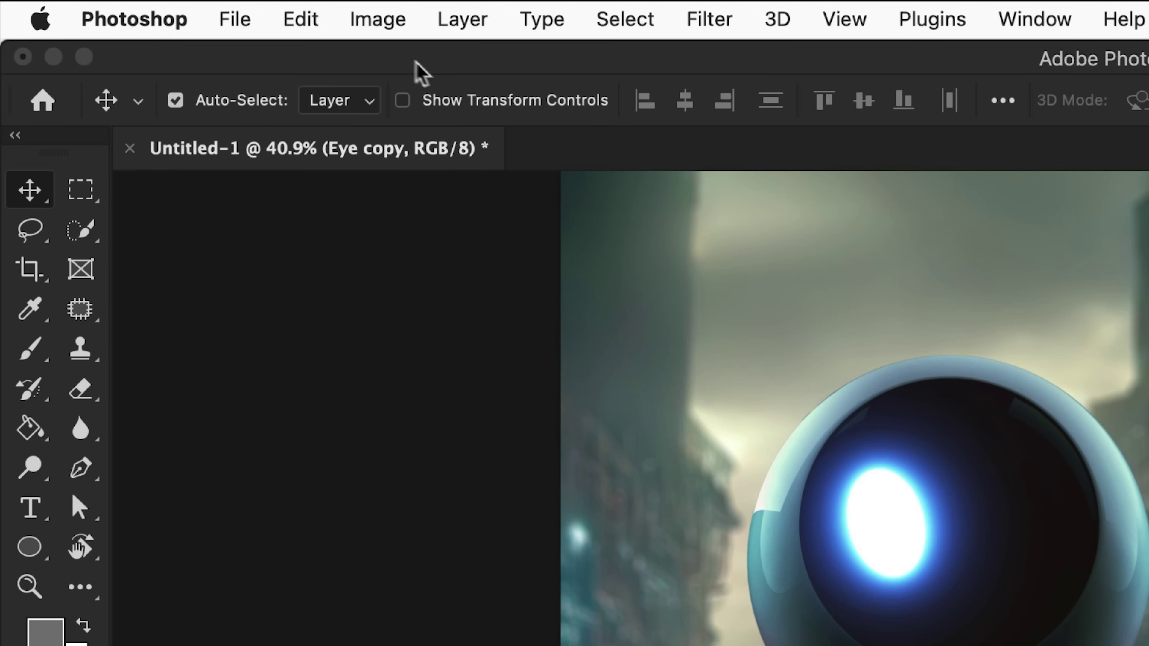
Flip the duplicated Eye group horizontally and move it to the right half of the robot's face as a second eye.
left_click(300, 19)
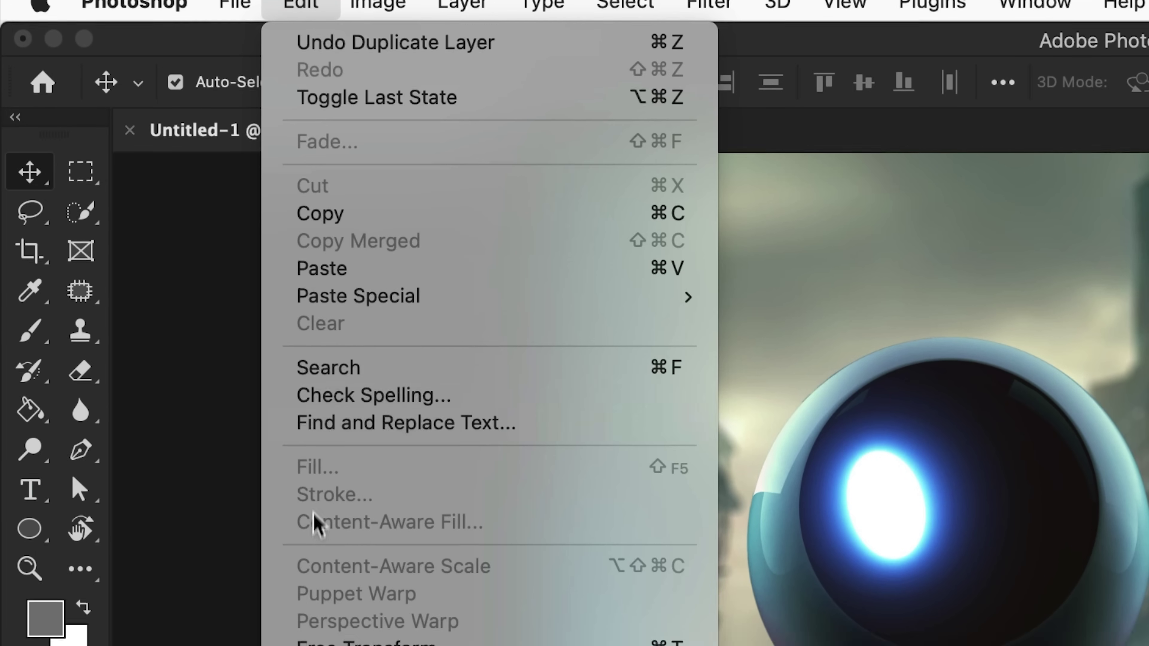
mouse_move(312, 645)
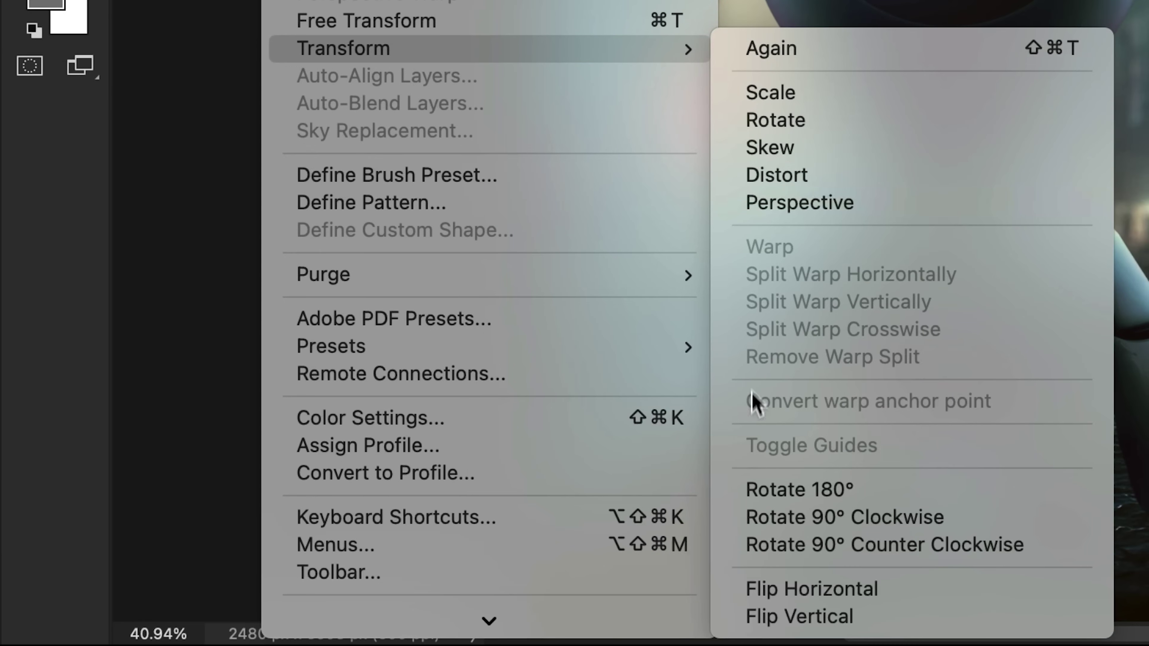
left_click(744, 589)
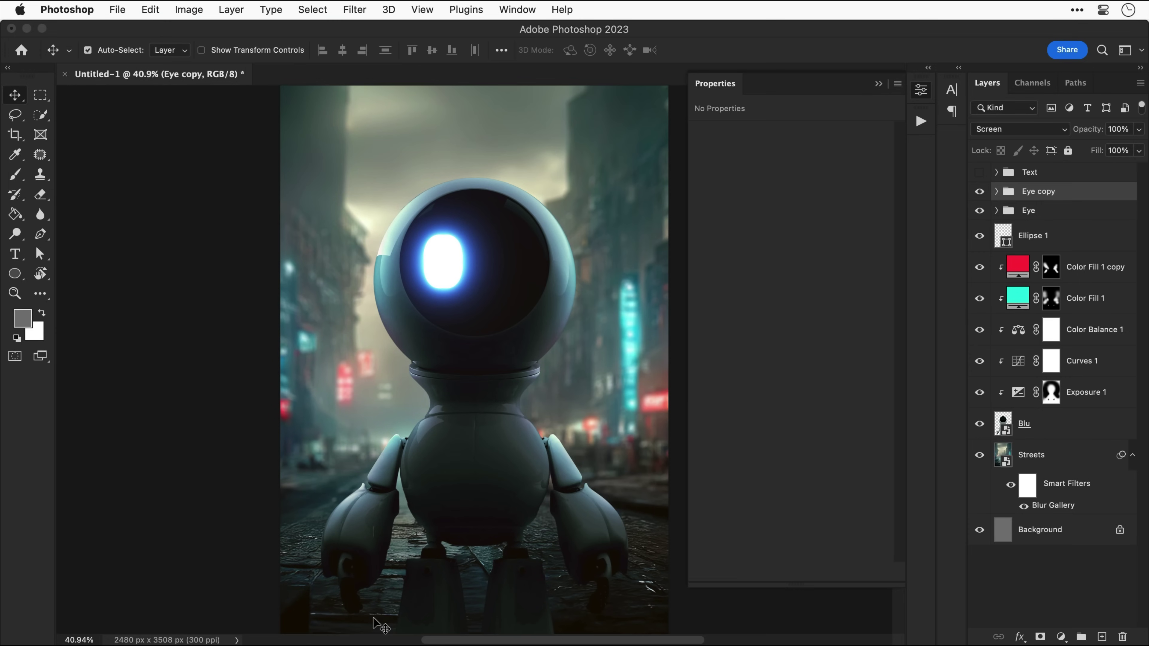
left_click_drag(415, 476, 478, 476)
key("Return")
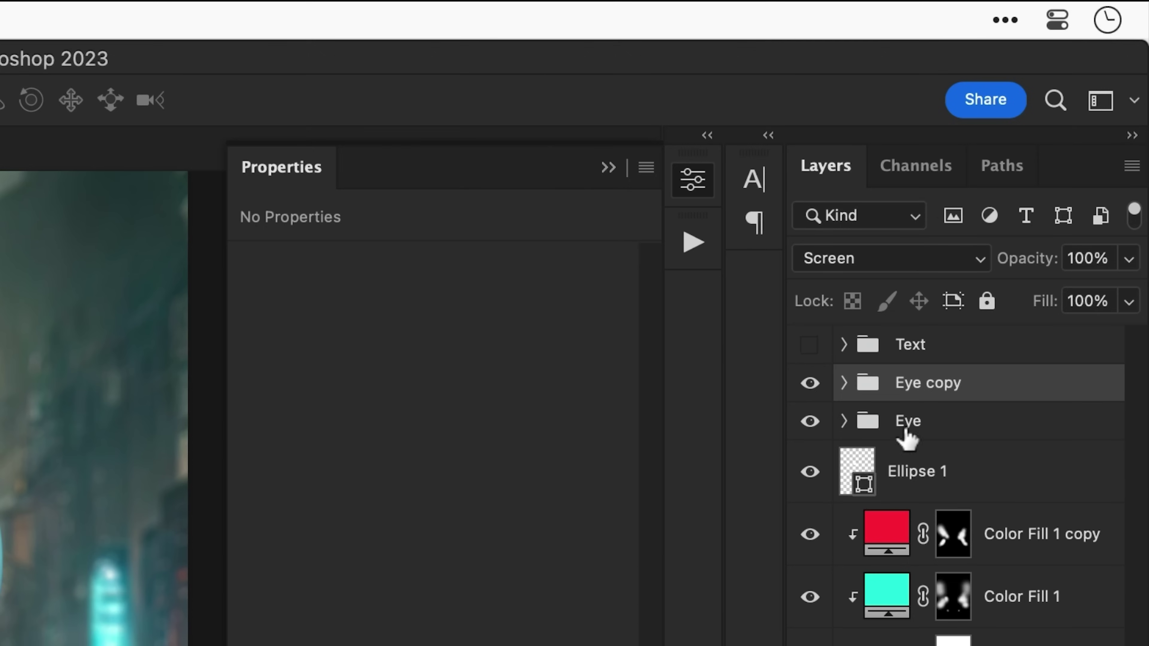
Group the Eye copy and Eye groups together and name the new group Eyes.
left_click(1027, 213, "shift")
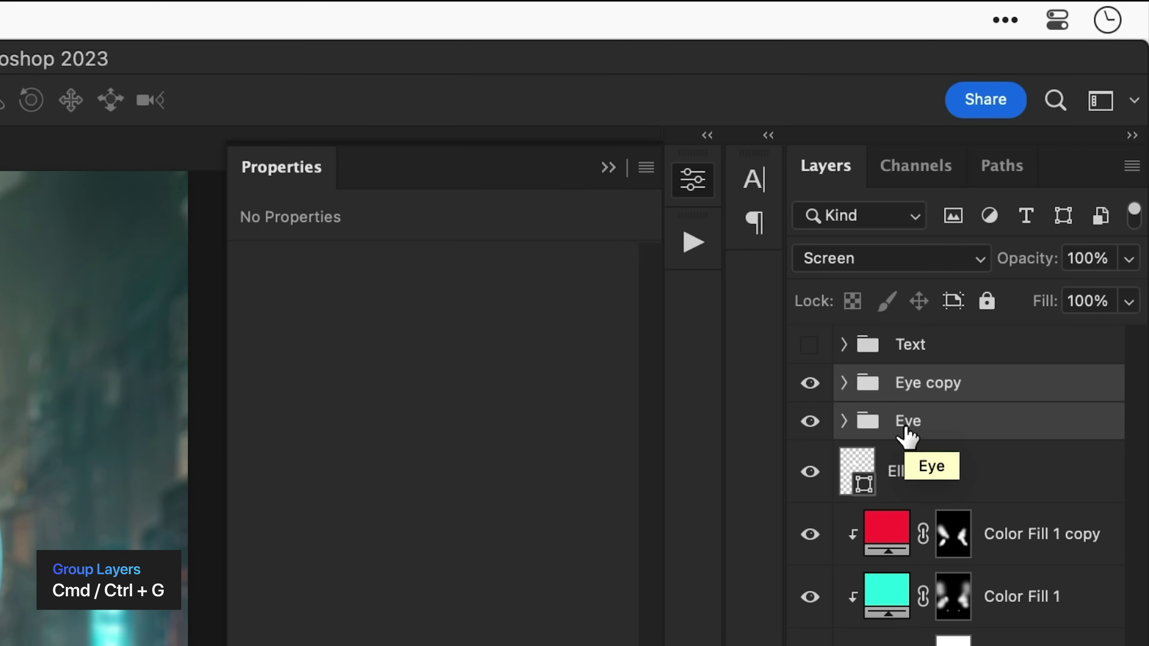
key("super+g")
double_click(904, 382)
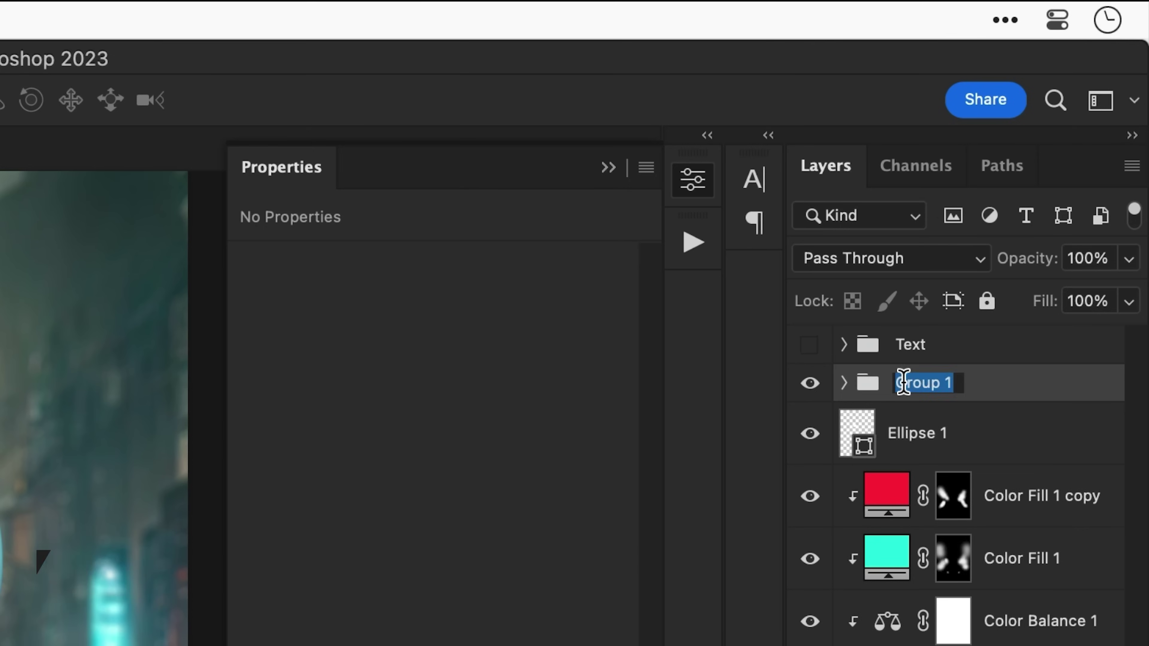
type("Eyes")
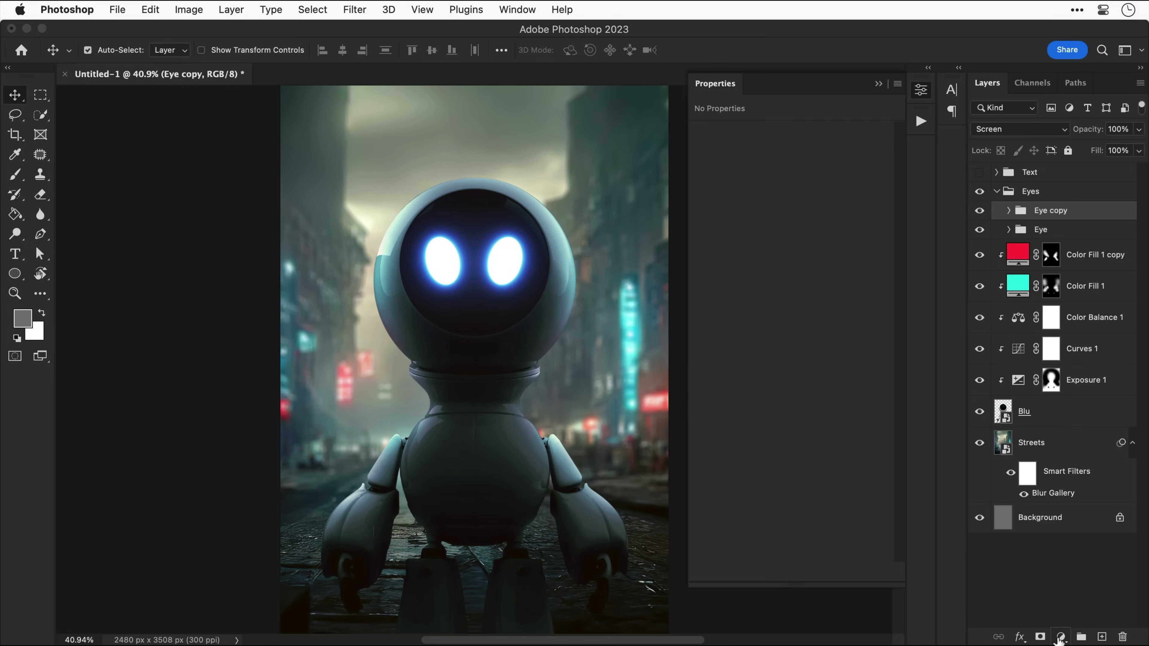
Add a bright blue Solid Color fill layer above the Eye copy group inside the Eyes group.
left_click(1060, 635)
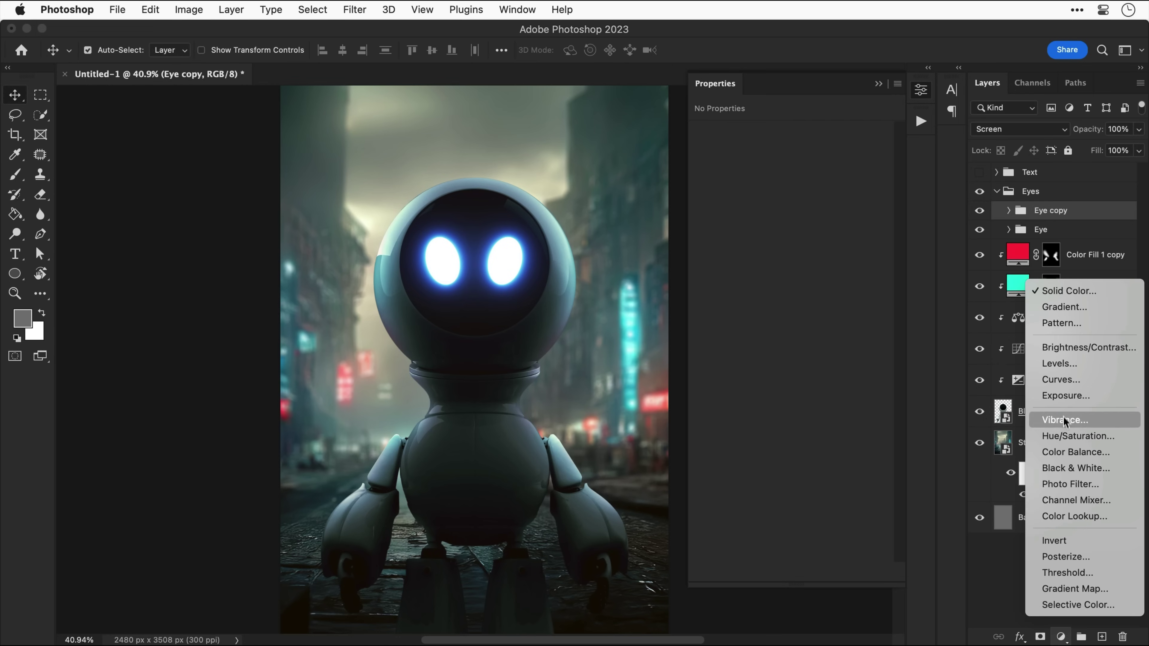
left_click(1067, 292)
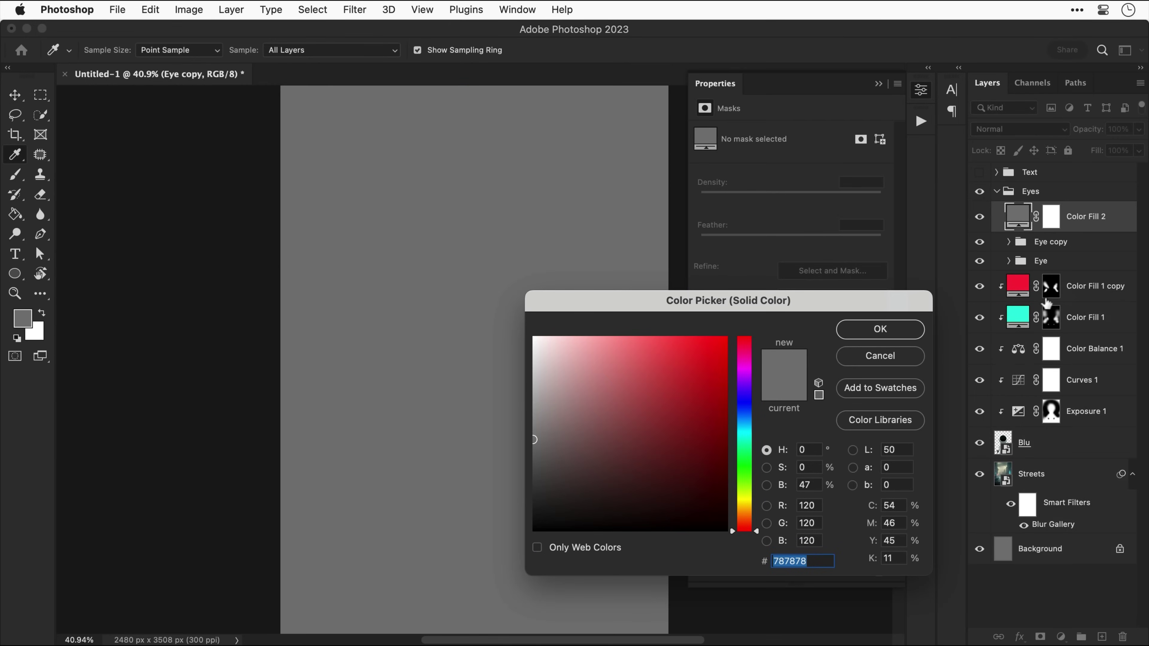
left_click(746, 420)
left_click(697, 350)
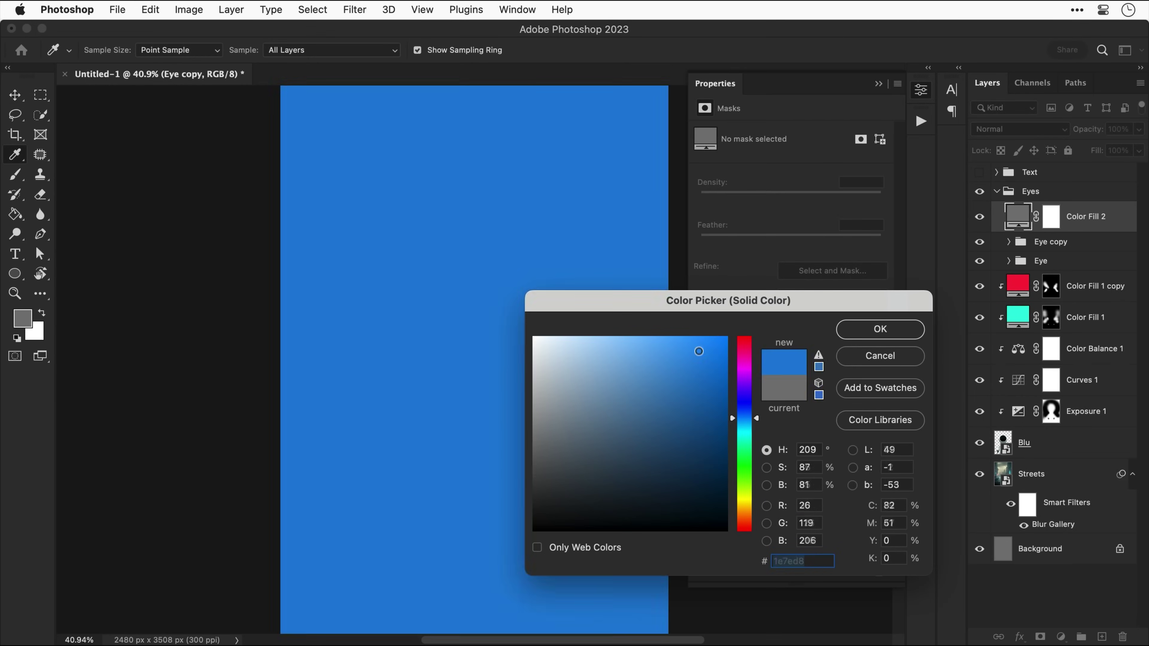
left_click_drag(698, 350, 694, 328)
key("Return")
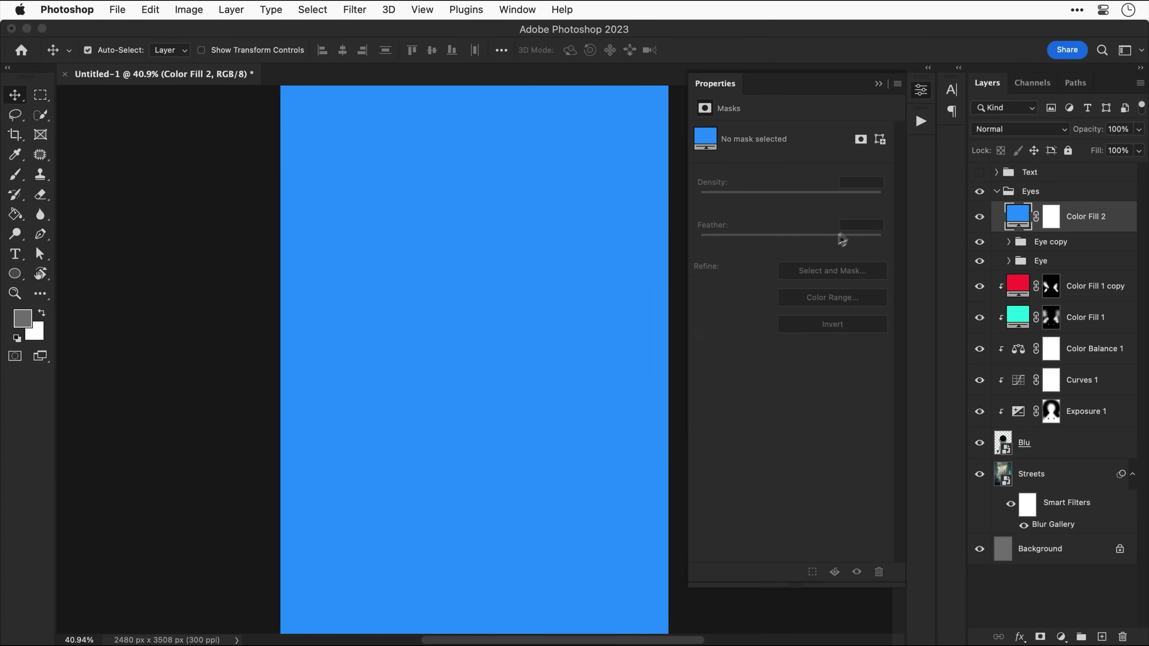
Set the blue fill layer's blend mode to Linear Dodge (Add) and invert its layer mask to black.
left_click(1000, 130)
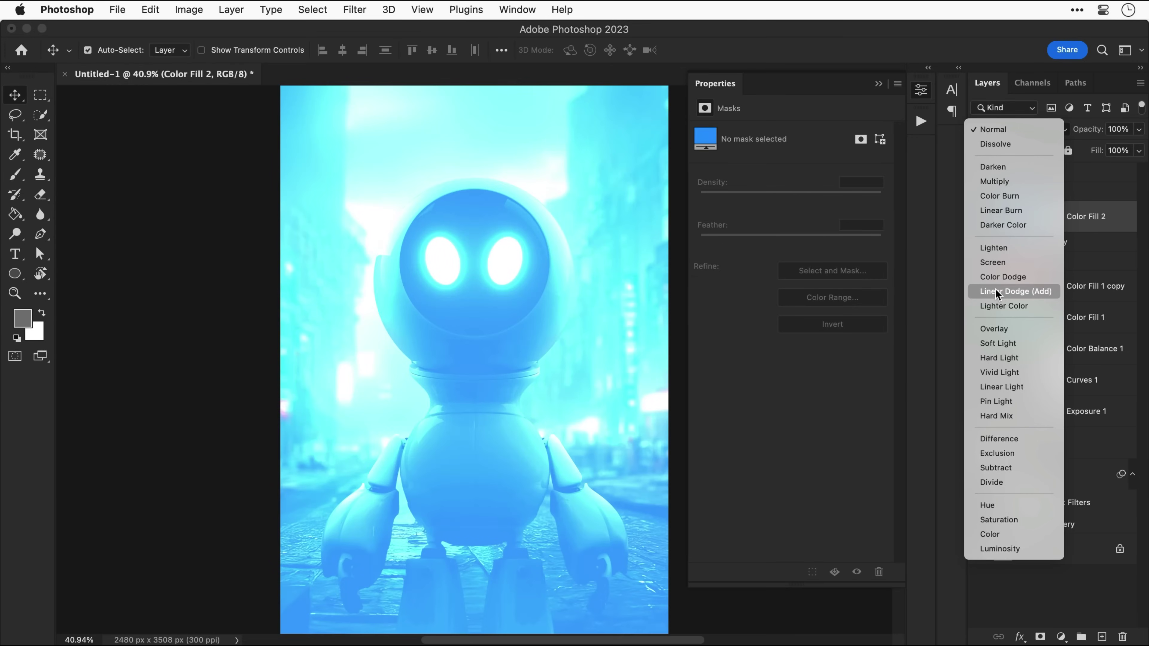
left_click(997, 291)
left_click(1048, 216)
key("super+i")
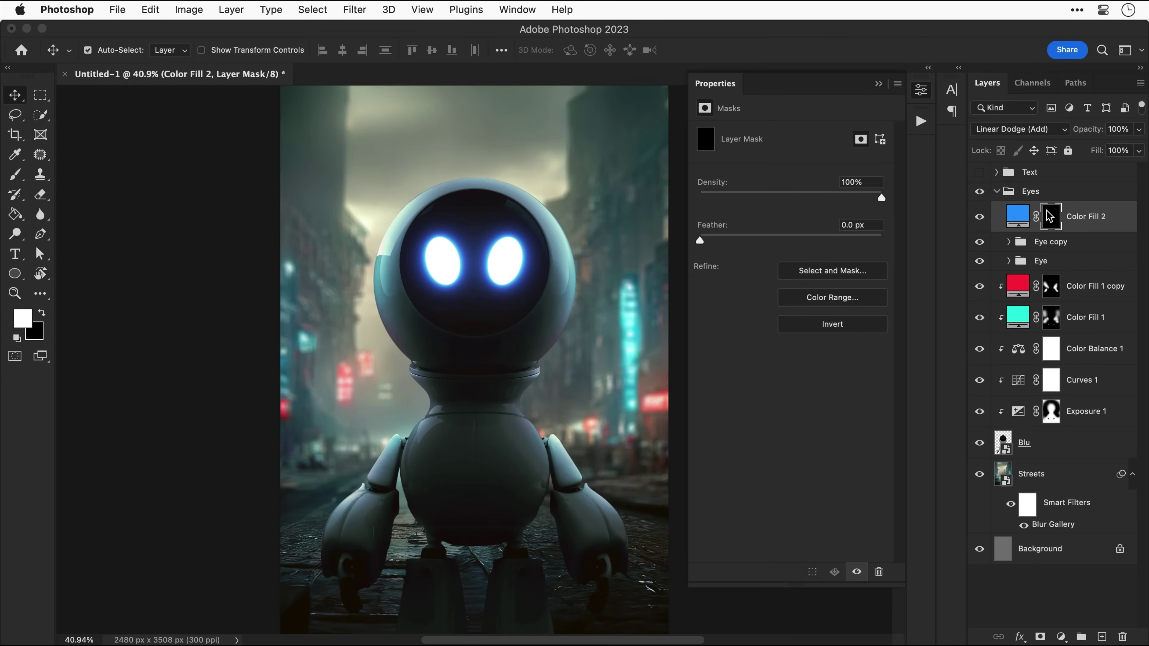
Paint a soft white glow over the robot's face on the blue fill's mask at 4% flow and reduce the layer's opacity.
key("b")
left_click_drag(444, 49, 426, 67)
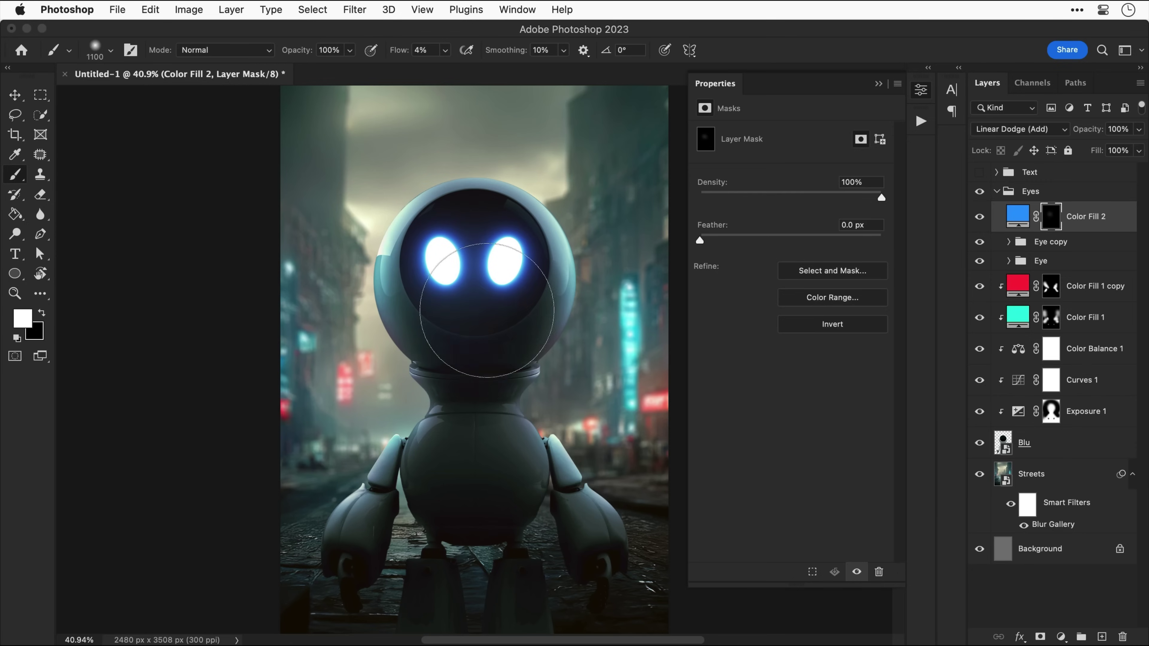
key("v")
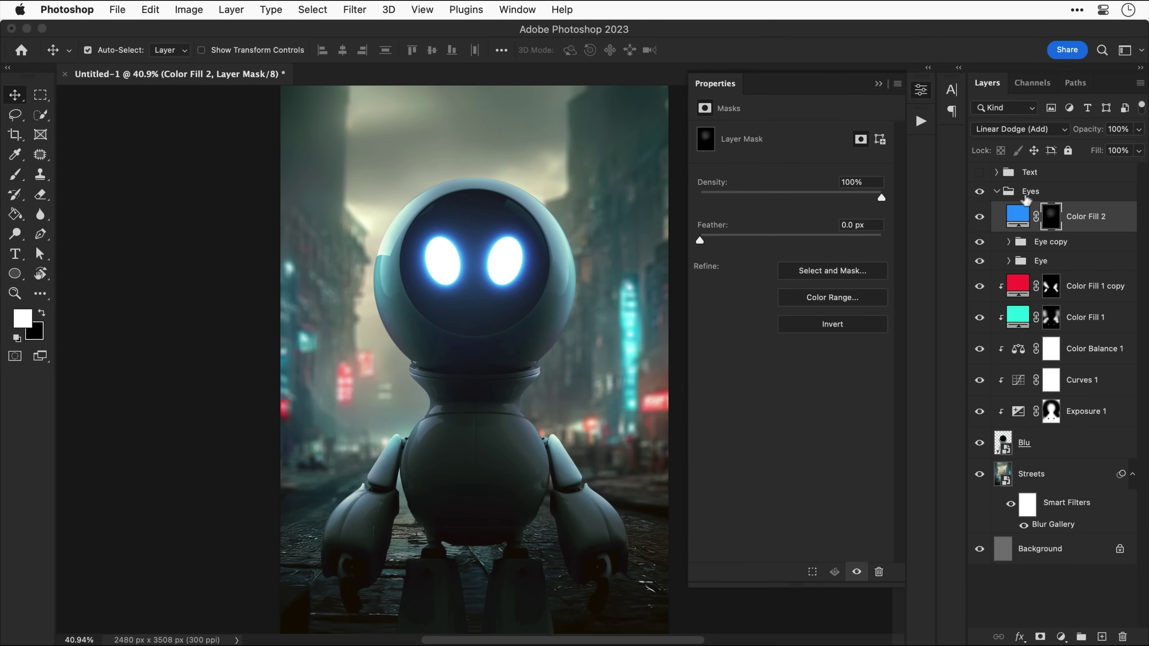
left_click(1139, 130)
left_click_drag(1140, 148, 1115, 151)
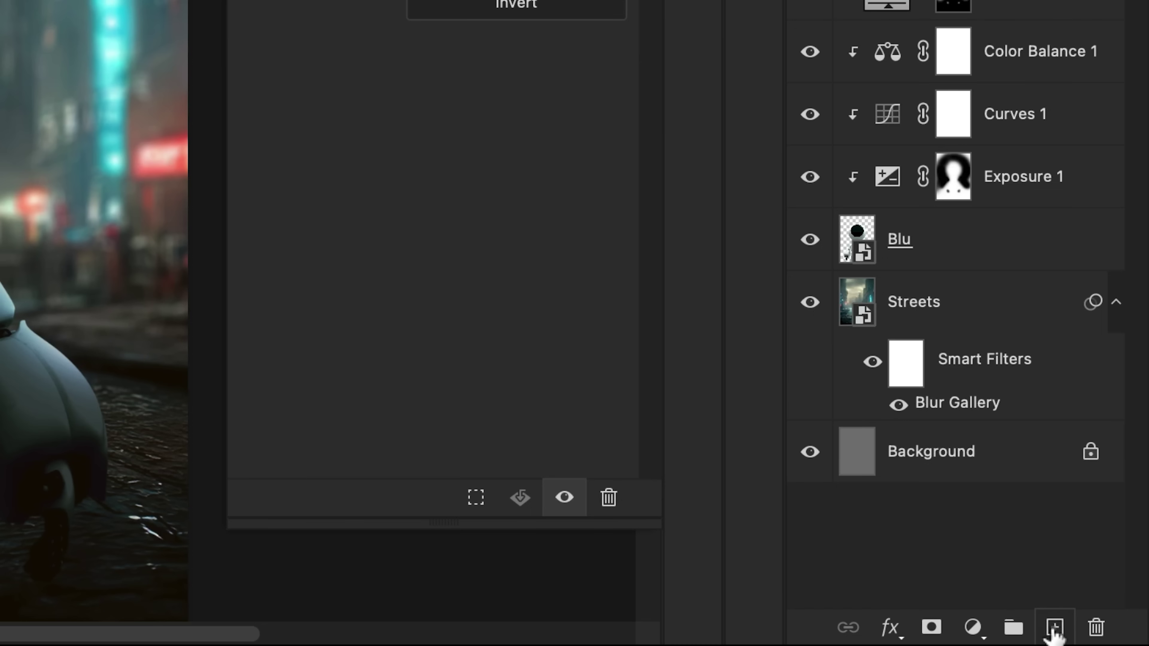
Add a new empty layer above the blue fill layer in the Eyes group.
left_click(1102, 637)
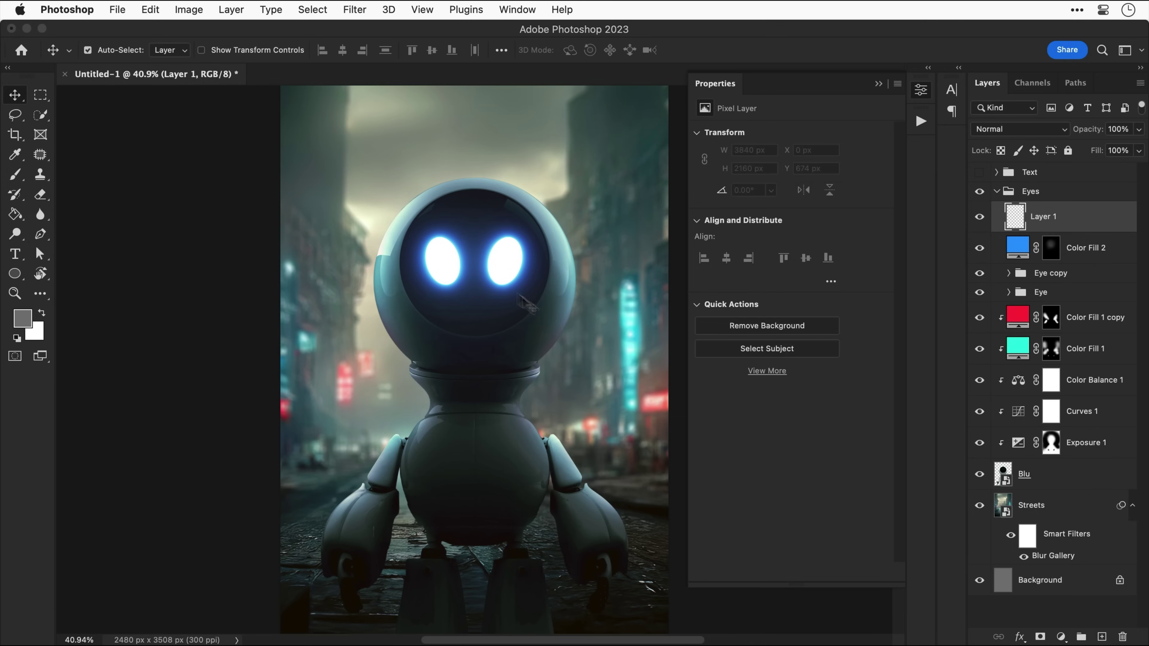
key("z")
left_click_drag(528, 305, 537, 314)
key("v")
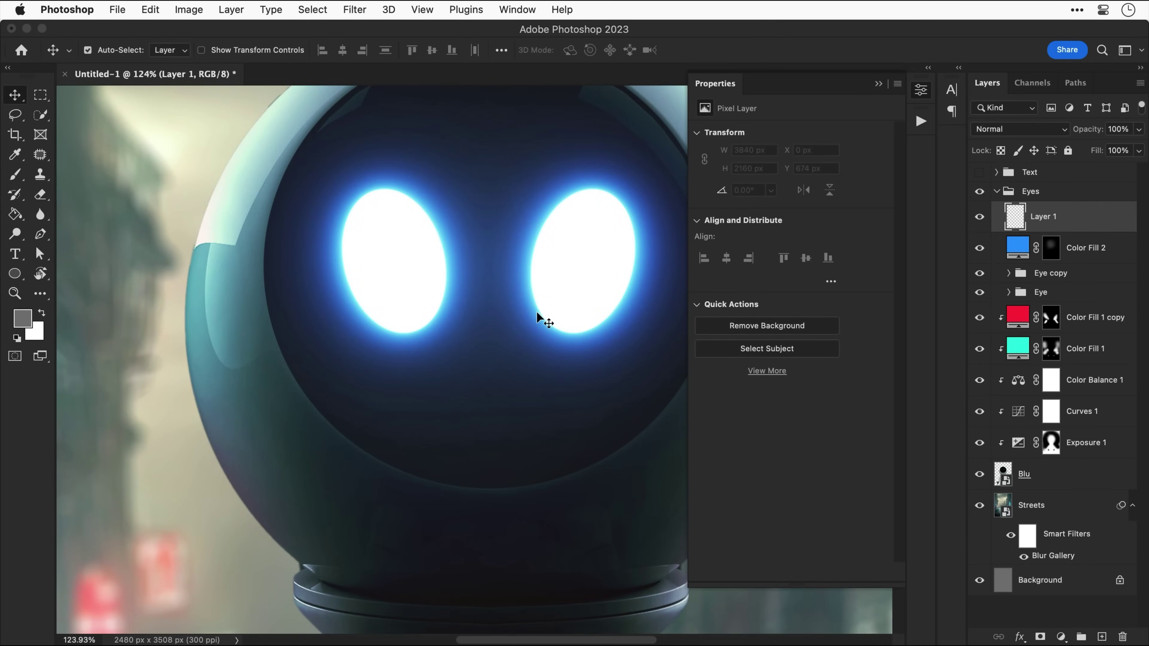
Create a new 40 x 4 pixel document at 300 pixels per inch with a white background.
key("super+n")
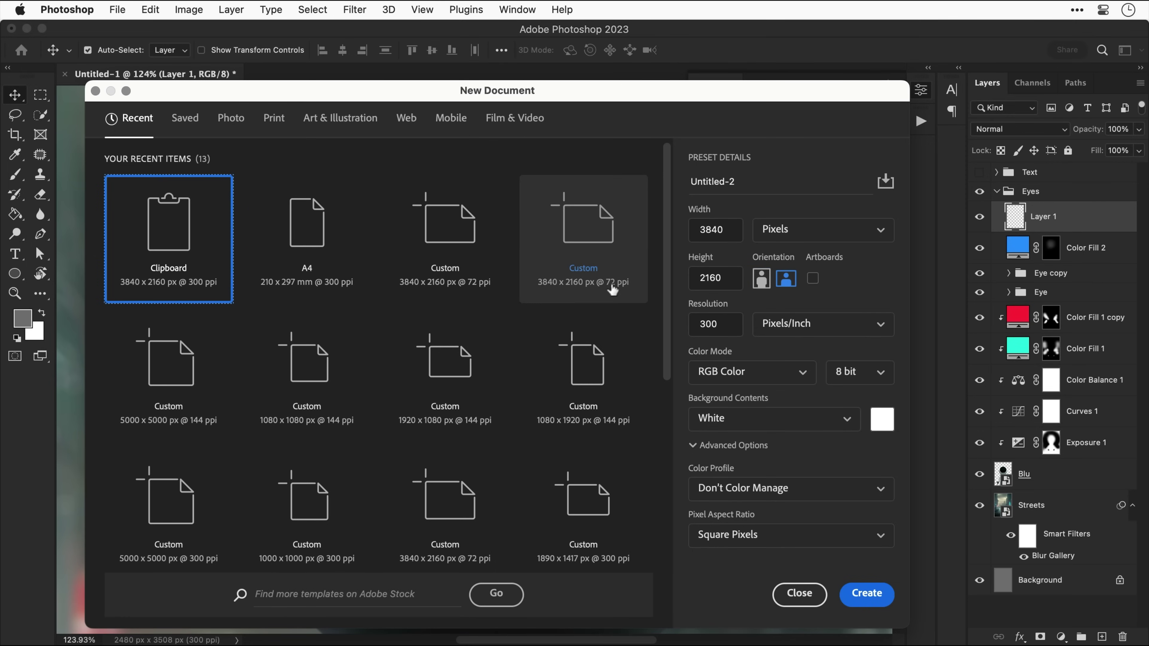
double_click(709, 232)
type("40")
key("Tab")
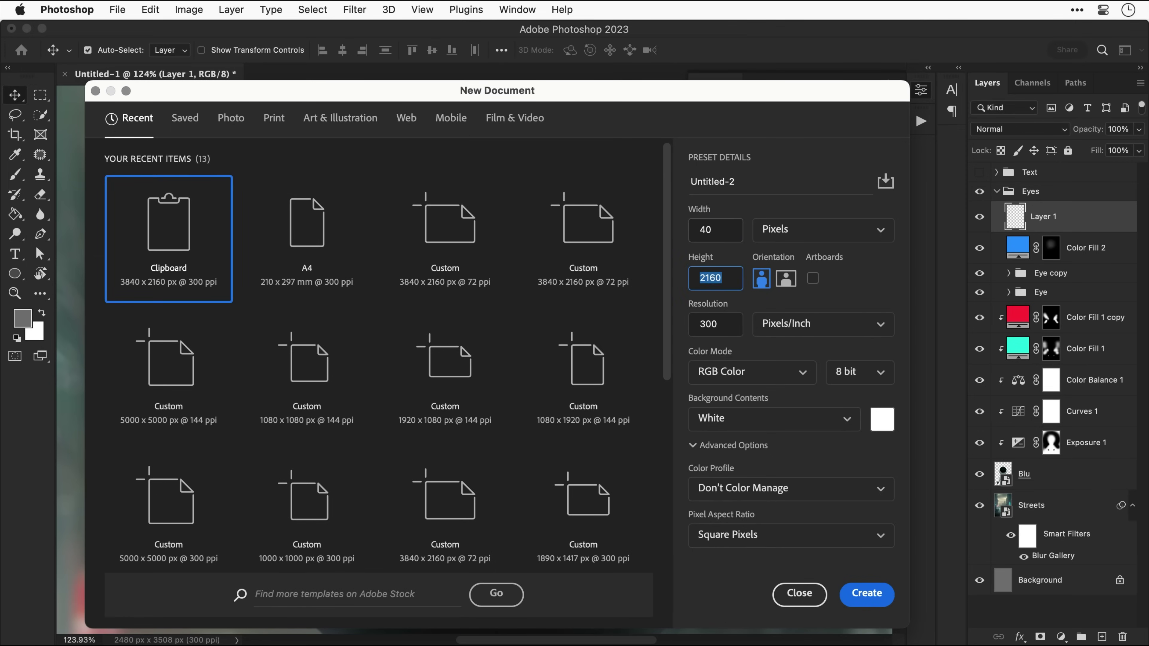
type("4")
key("Return")
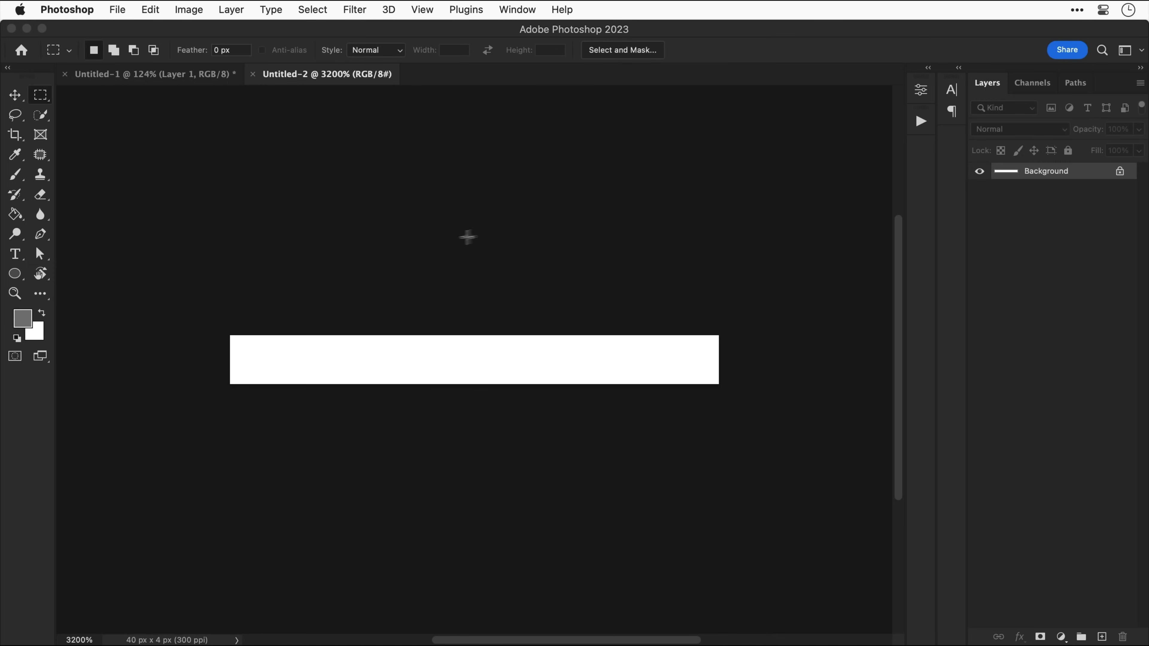
Select the upper 40 x 2 px half of the canvas and paint it black with the brush at 100% flow.
key("m")
left_click_drag(218, 318, 738, 346)
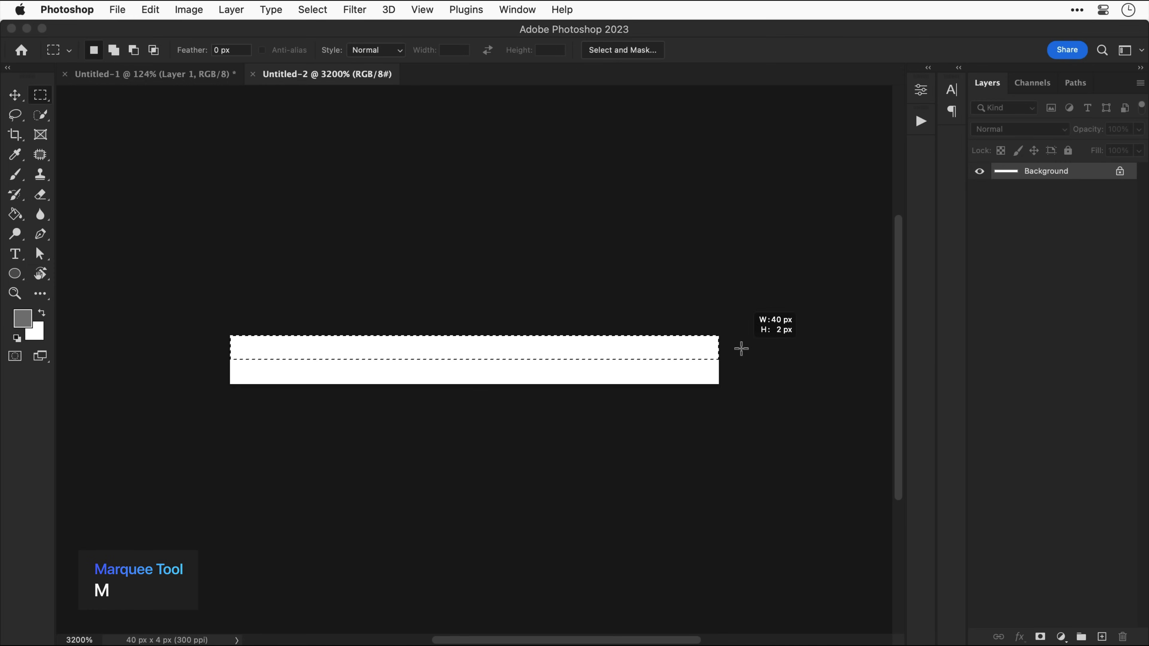
key("b")
left_click(446, 51)
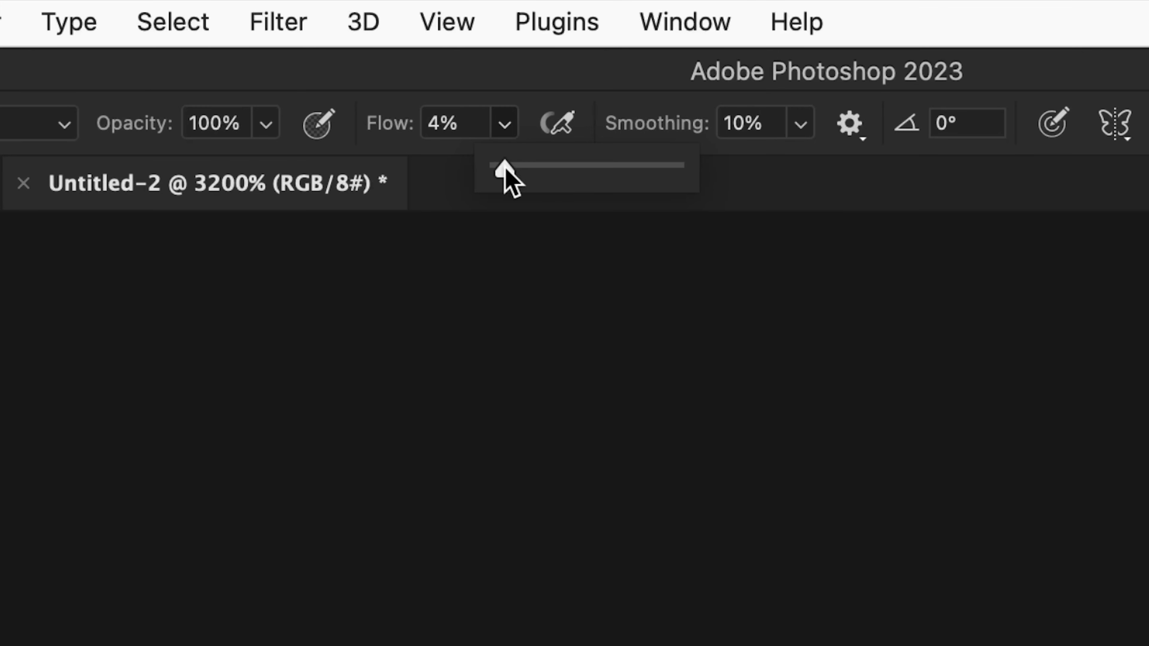
left_click_drag(505, 168, 681, 169)
left_click_drag(359, 266, 536, 303)
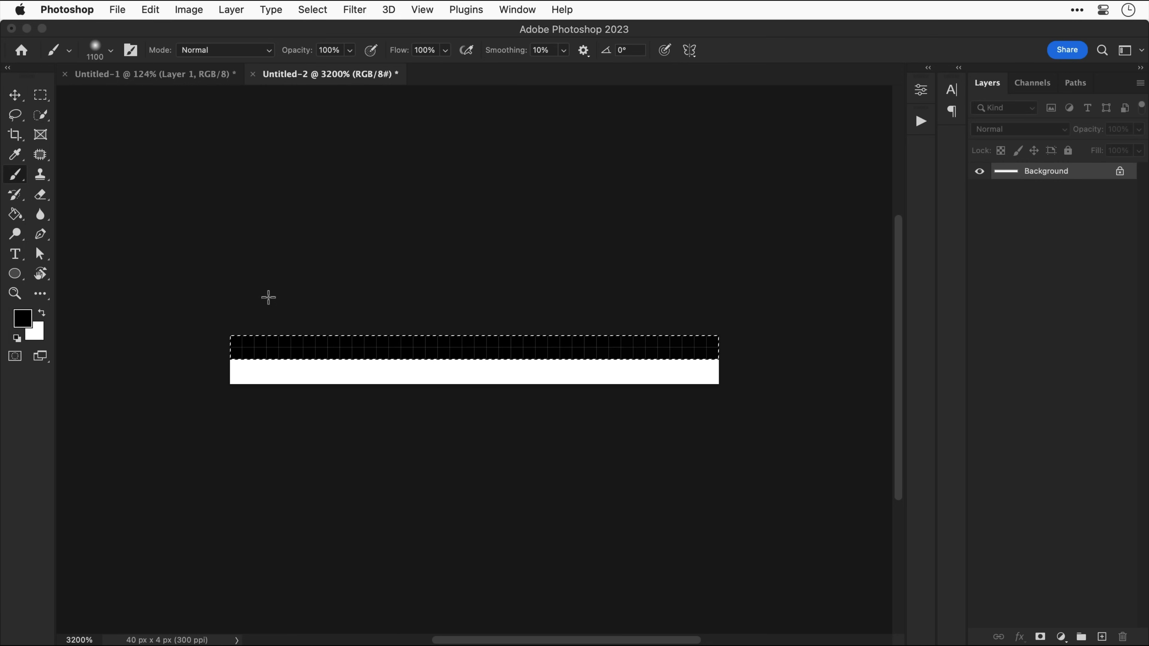
key("v")
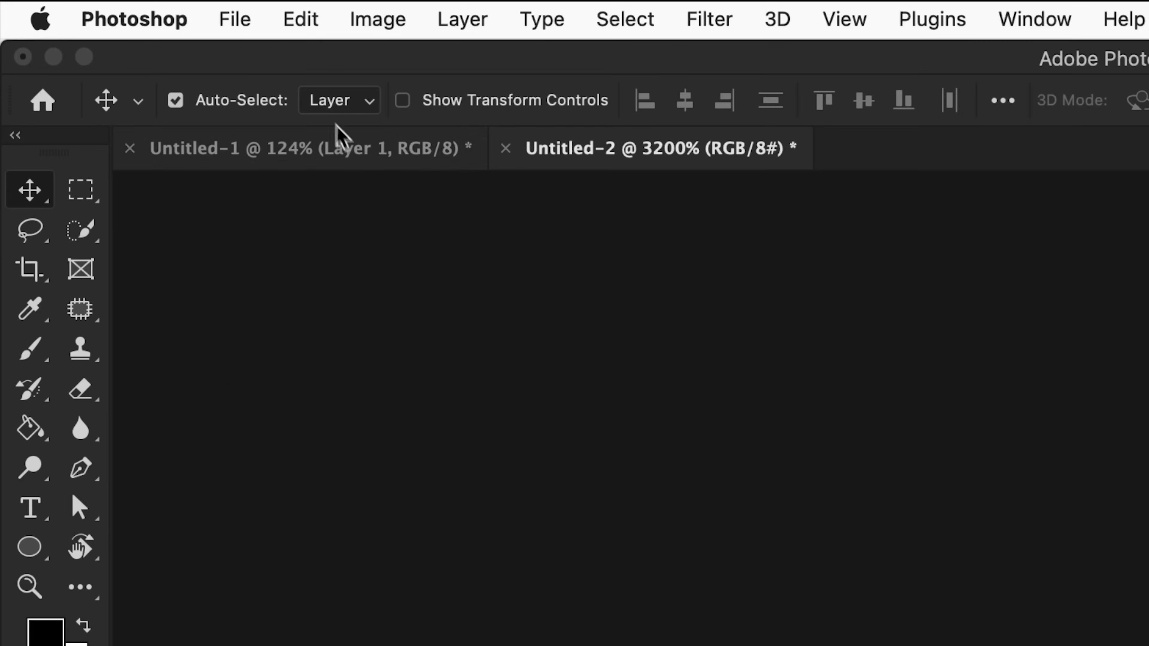
Define the black and white stripe as a pattern named TV Lines.
left_click(300, 32)
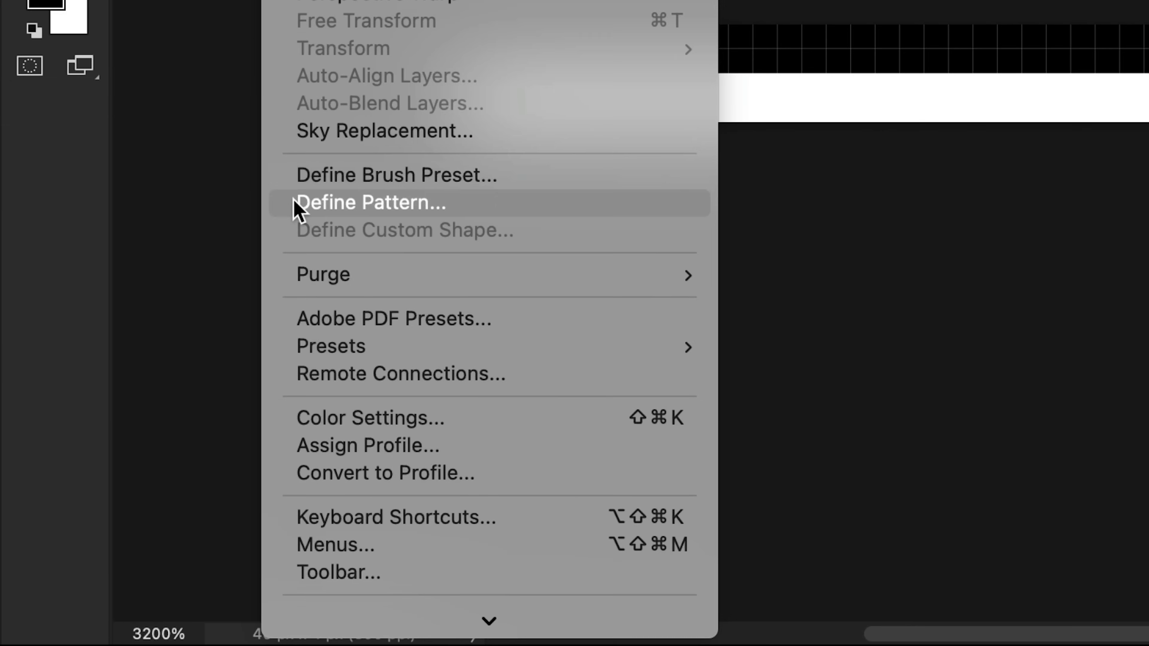
left_click(295, 205)
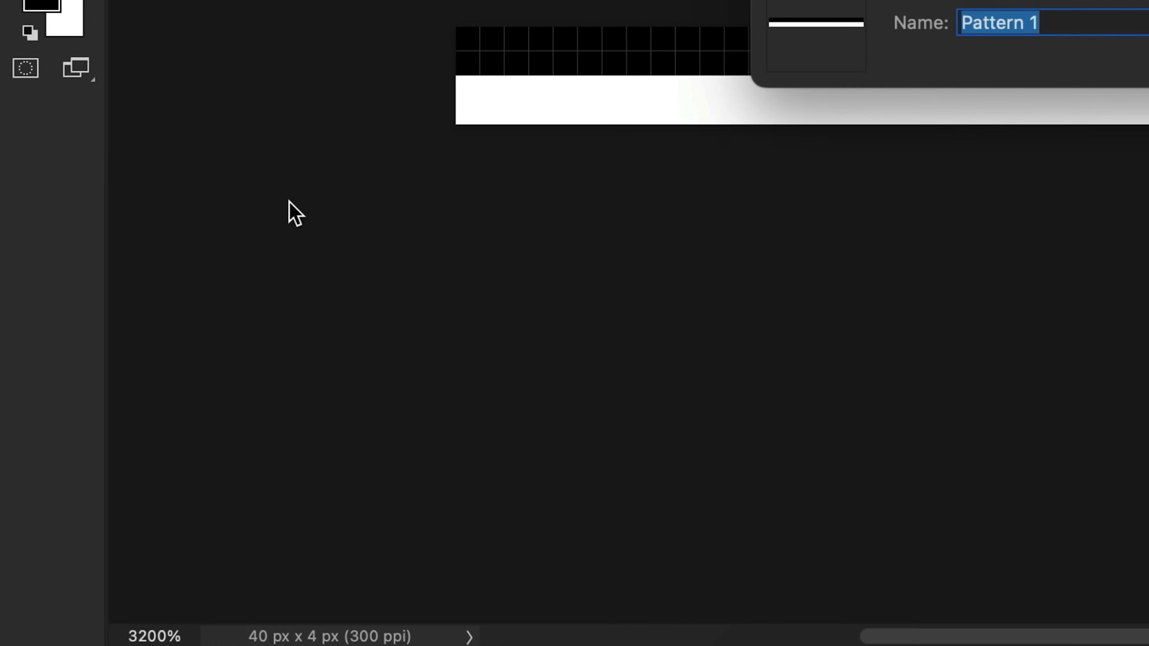
type("TV ")
type("Lines")
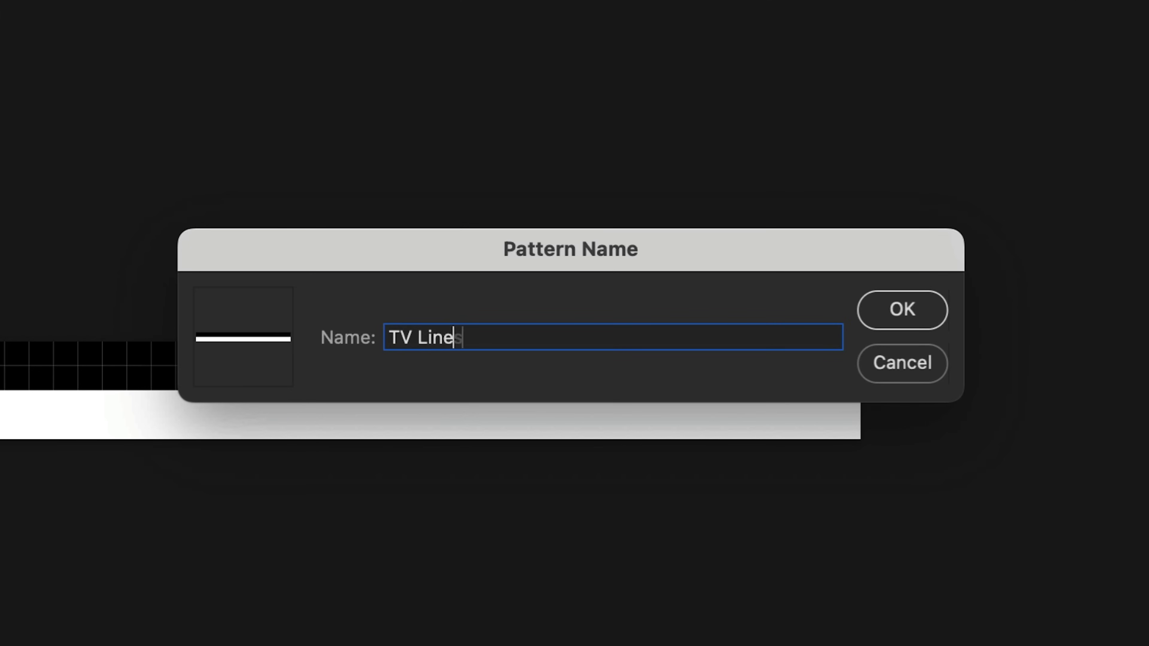
key("Return")
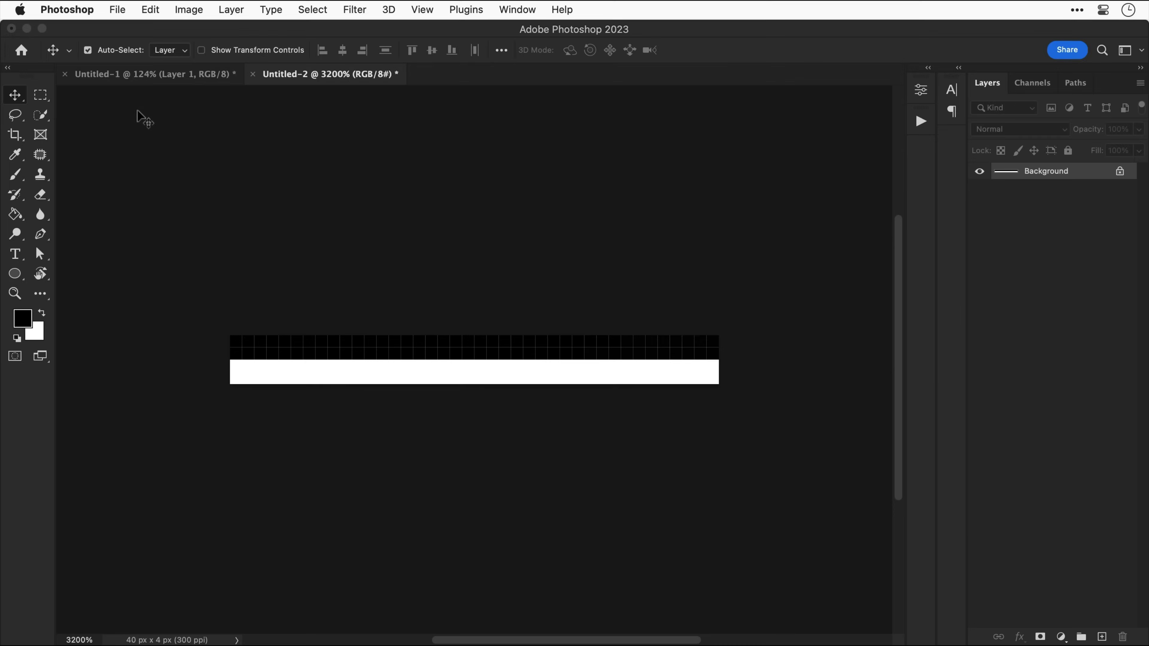
Fill Layer 1 in the poster document Untitled-1 with the TV Lines pattern at 100% opacity in Normal mode.
left_click(138, 77)
left_click(149, 9)
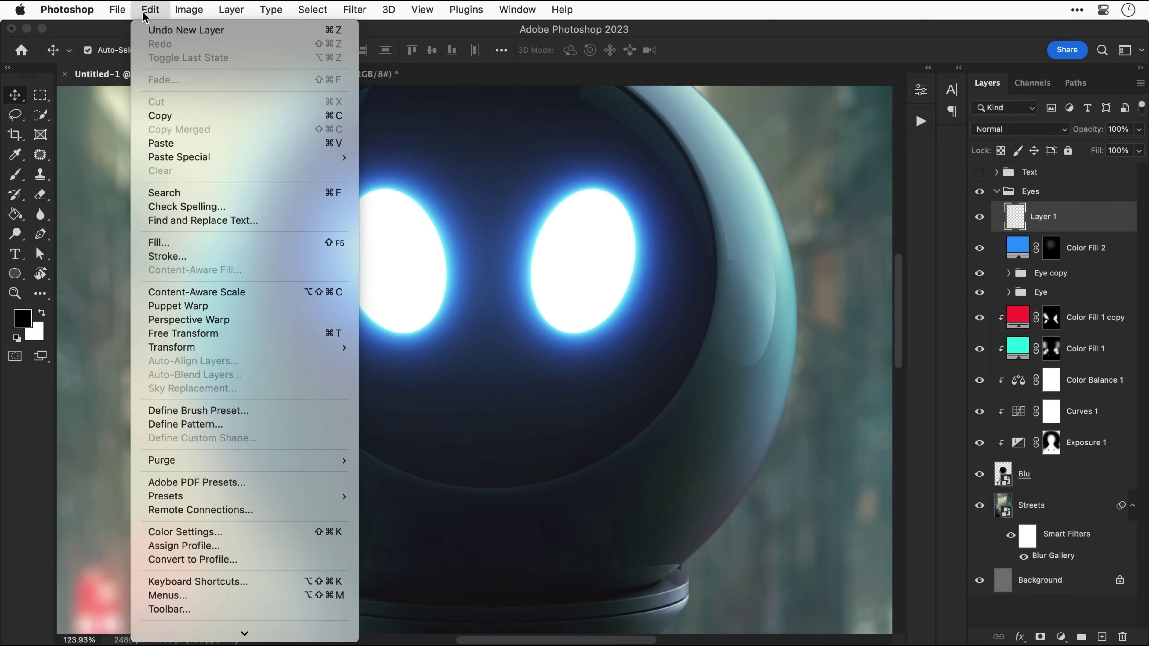
left_click(150, 246)
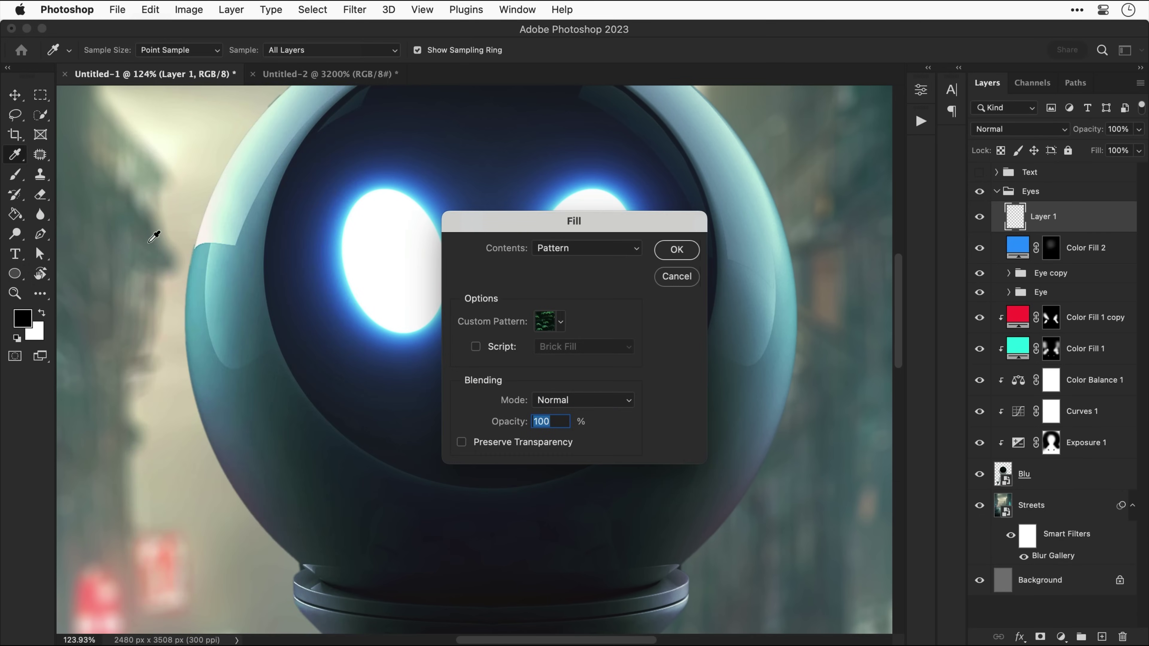
left_click(548, 252)
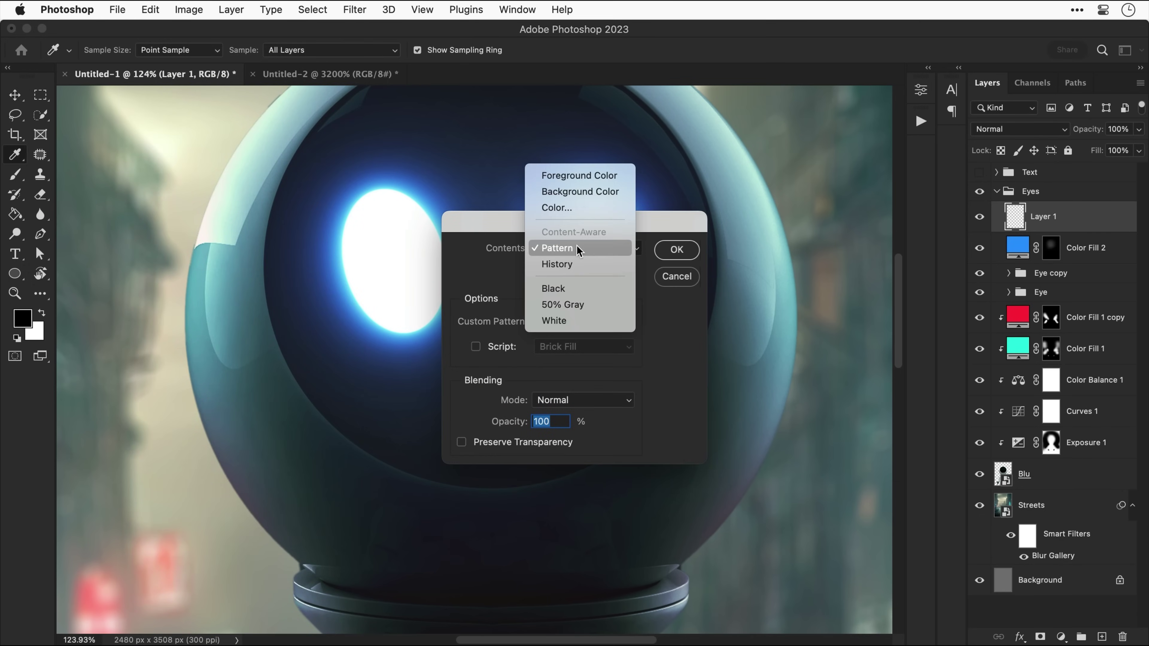
left_click(578, 250)
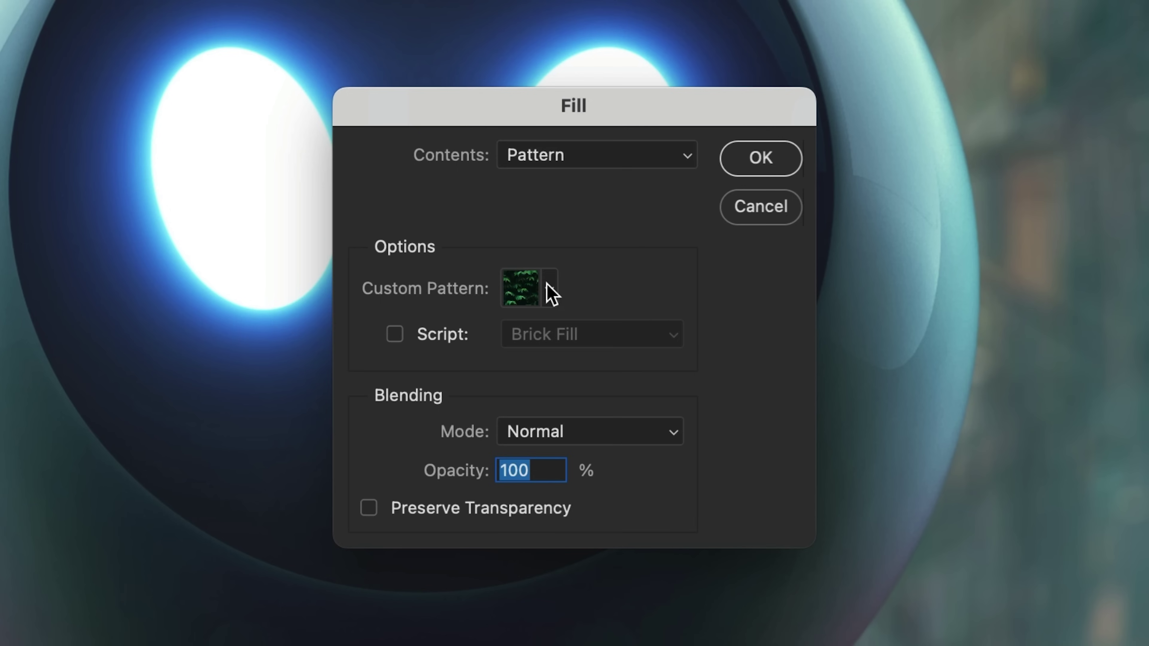
left_click(549, 288)
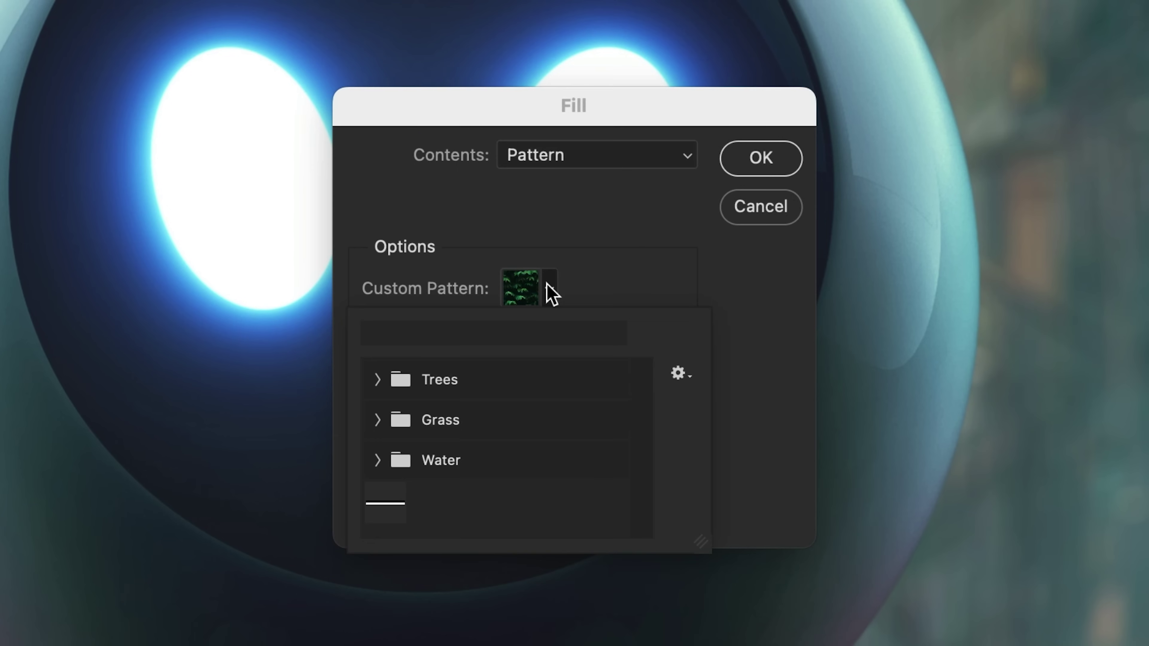
left_click(393, 513)
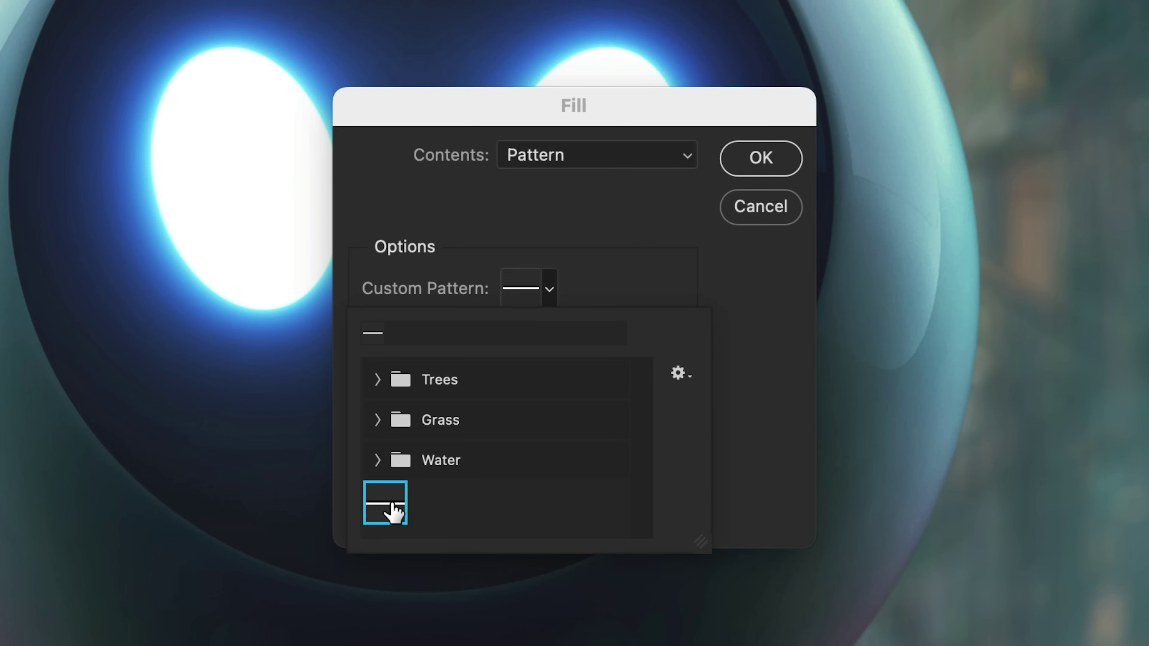
key("Return")
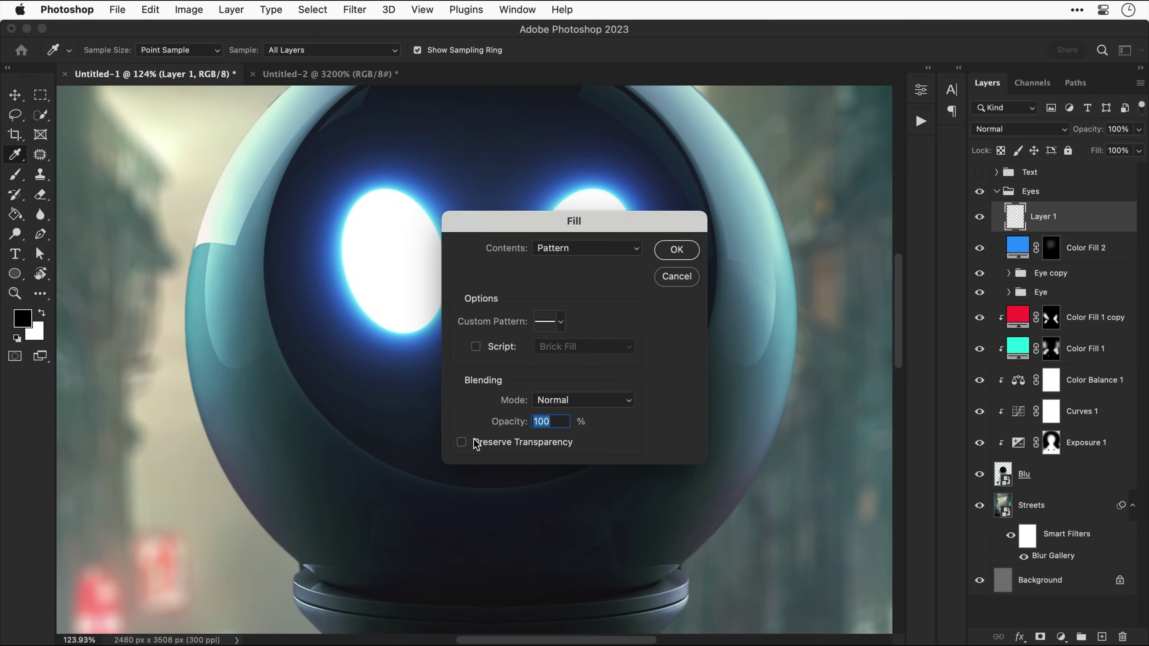
key("Return")
Set the blend mode of the pattern-filled Layer 1 to Overlay.
key("v")
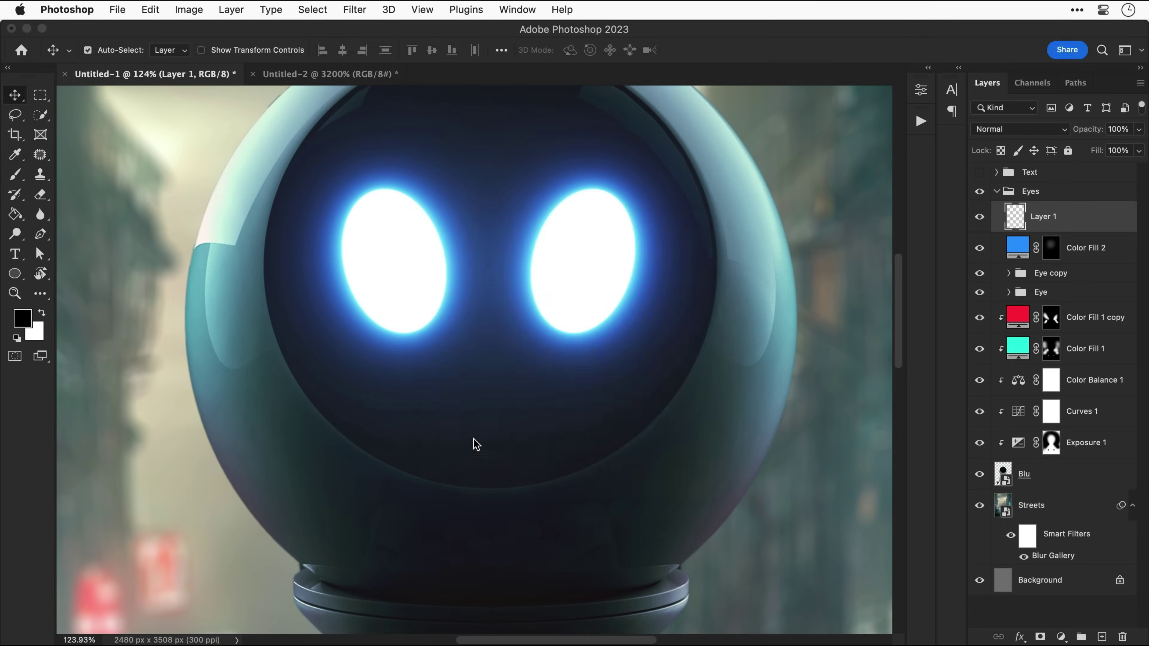
left_click(1022, 130)
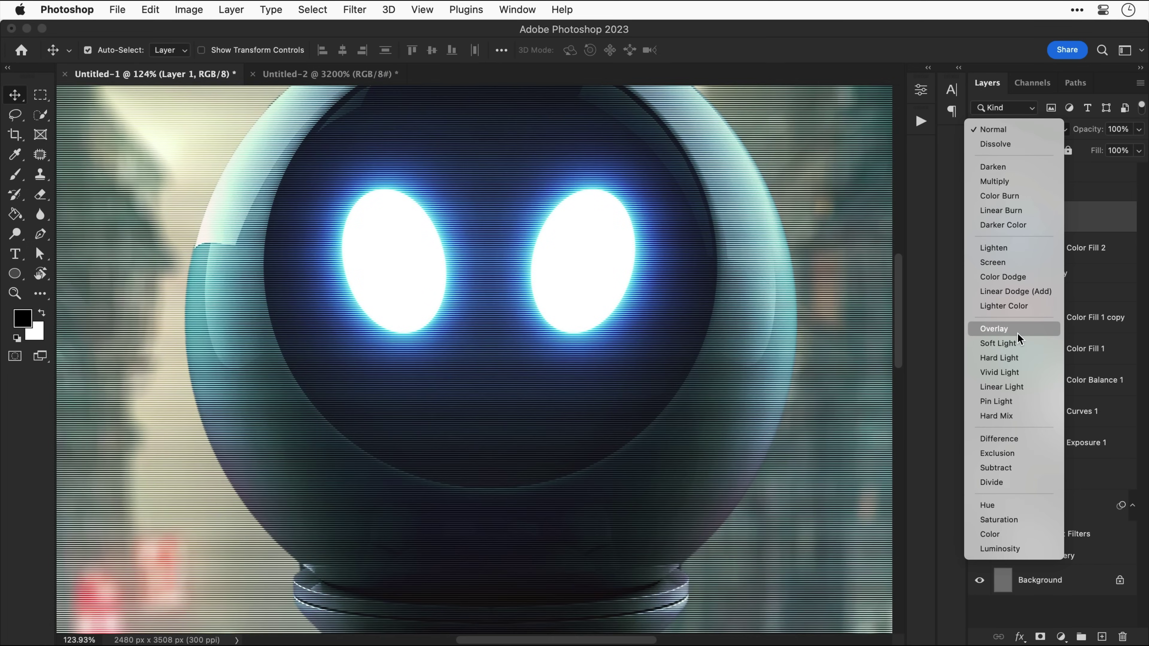
left_click(1017, 333)
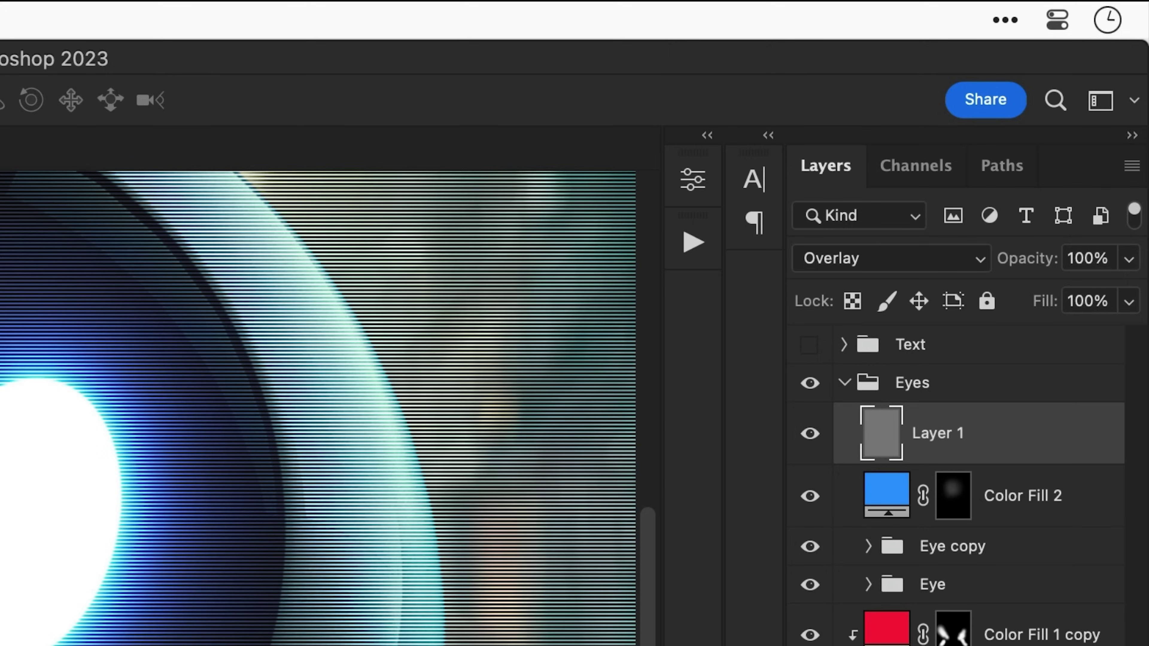
Add a black layer mask that hides Layer 1 and reduce the soft brush to 400 px.
left_click(1040, 636, "alt")
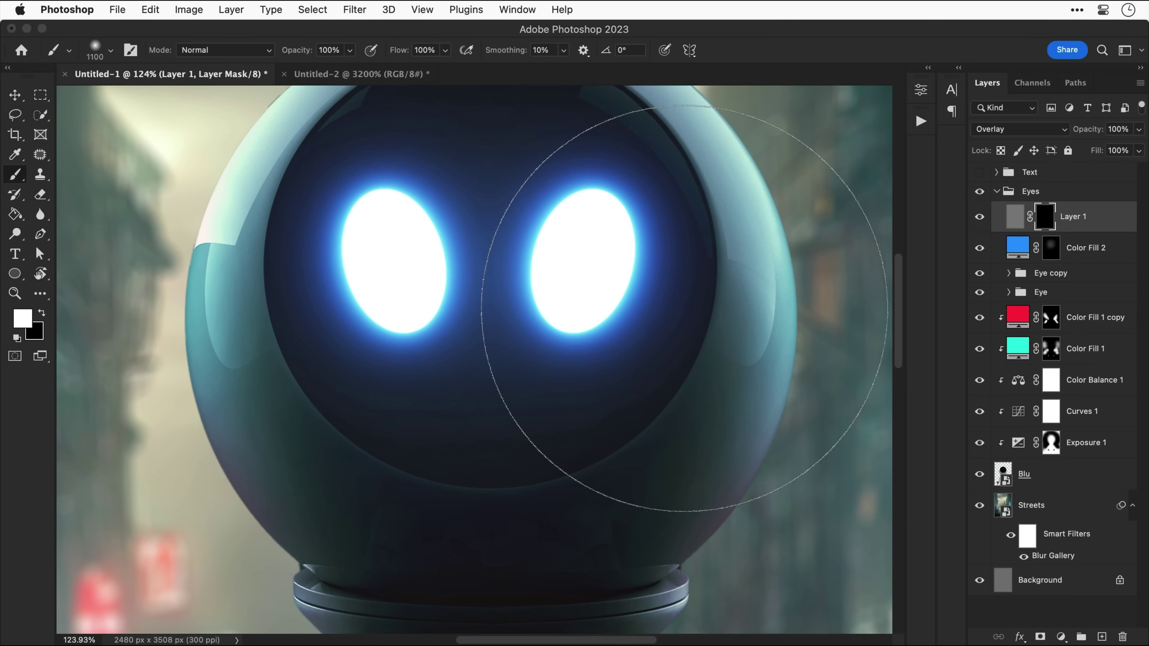
key("bracketleft")
key("bracketleft")
key("bracketleft")
key("bracketleft")
key("bracketleft")
key("bracketleft")
key("bracketleft")
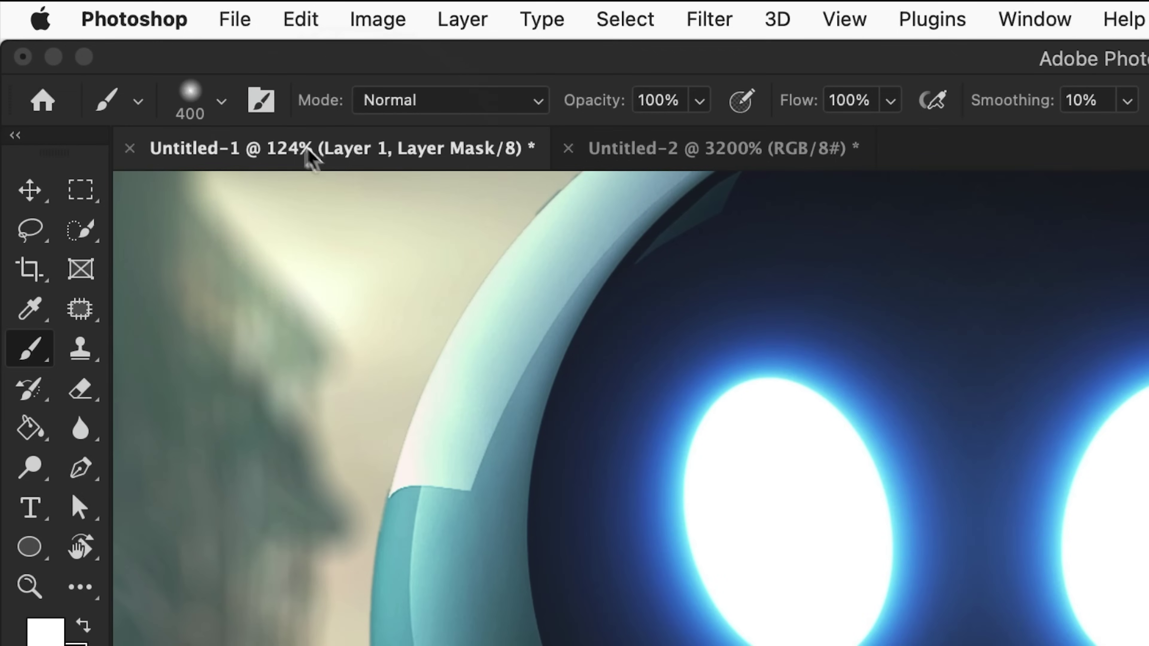
Flatten the soft brush tip from a circle into an ellipse with proportions similar to the robot's eyes.
left_click(111, 50)
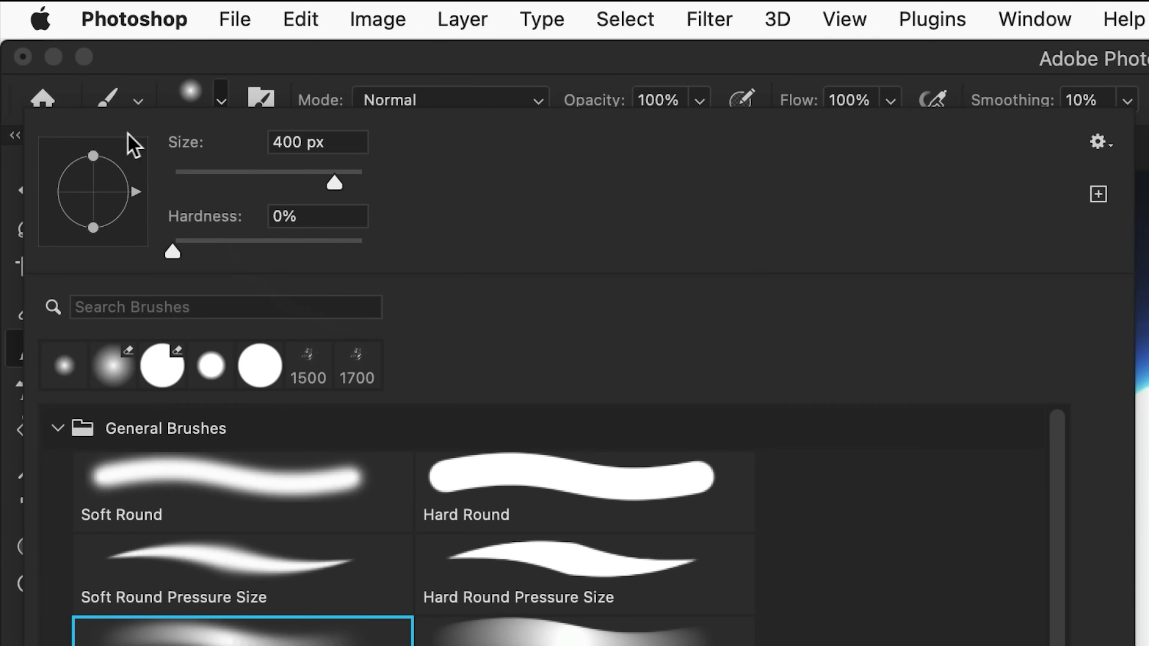
left_click_drag(93, 155, 90, 170)
key("Return")
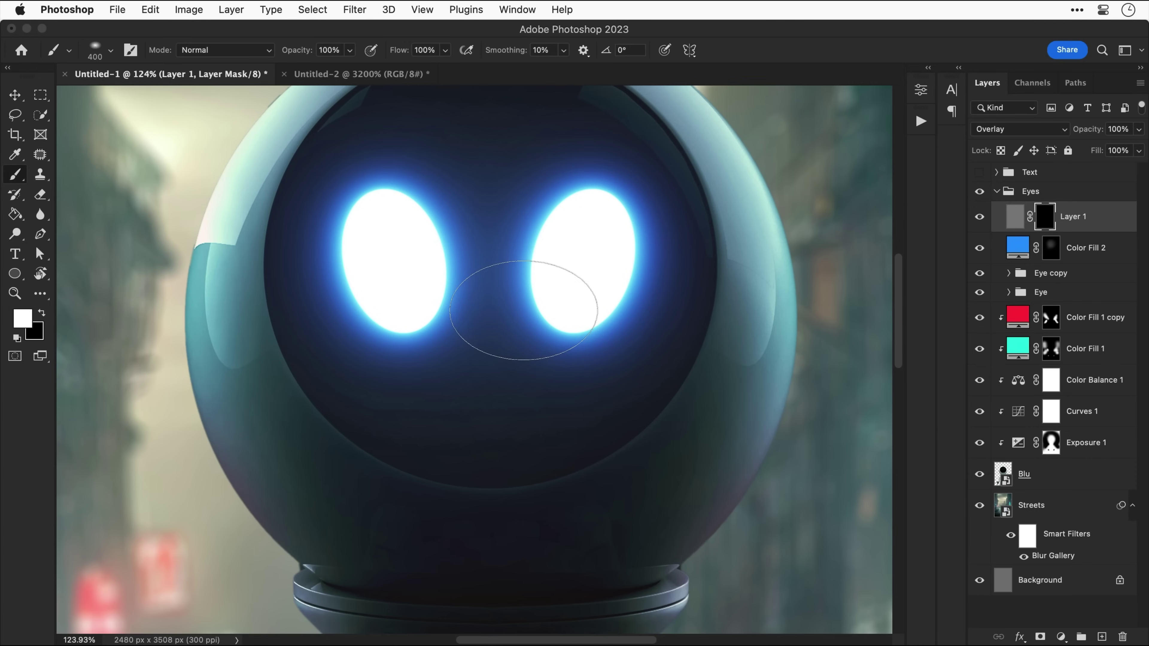
Rotate the elliptical brush tip to 73° to match the tilt of the robot's eye on the right side.
key("Right")
key("Right")
key("Right")
key("Right")
key("Right")
key("Right")
key("Right")
key("Right")
key("Right")
key("Right")
key("Right")
key("Right")
key("Right")
key("Right")
key("Right")
key("Right")
key("Right")
key("Right")
key("Right")
key("Right")
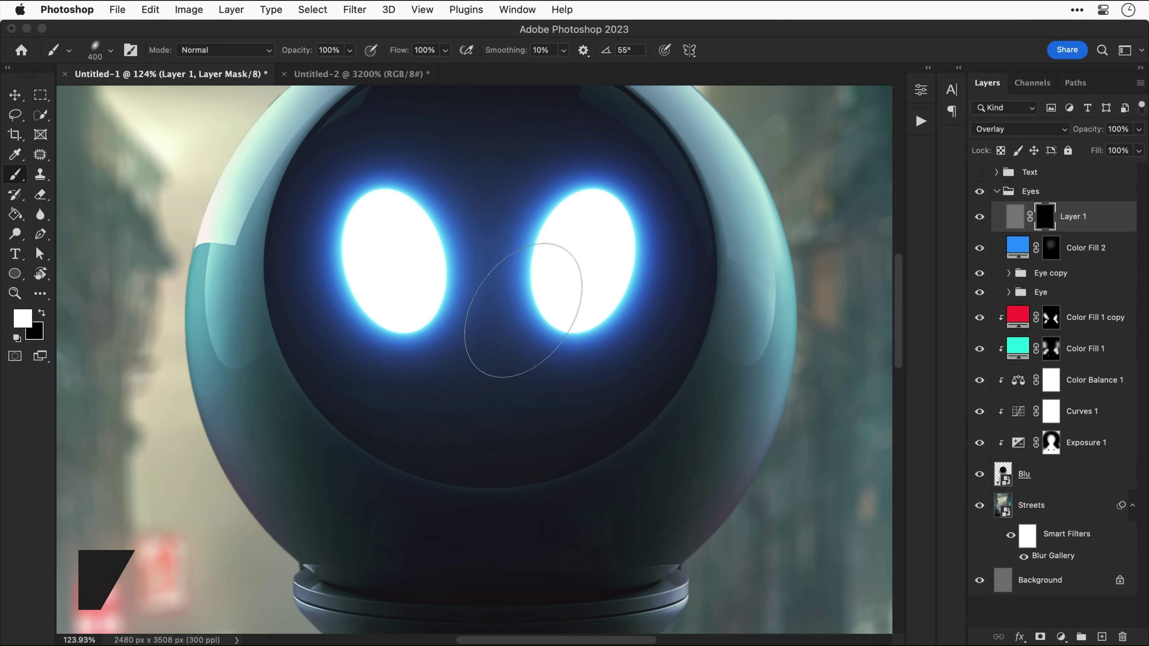
key("Right")
key("Right")
key("Right")
key("Right")
key("Right")
key("Right")
key("Right")
key("Right")
key("Right")
key("Right")
key("Right")
key("Right")
key("Right")
key("Right")
key("Right")
key("Right")
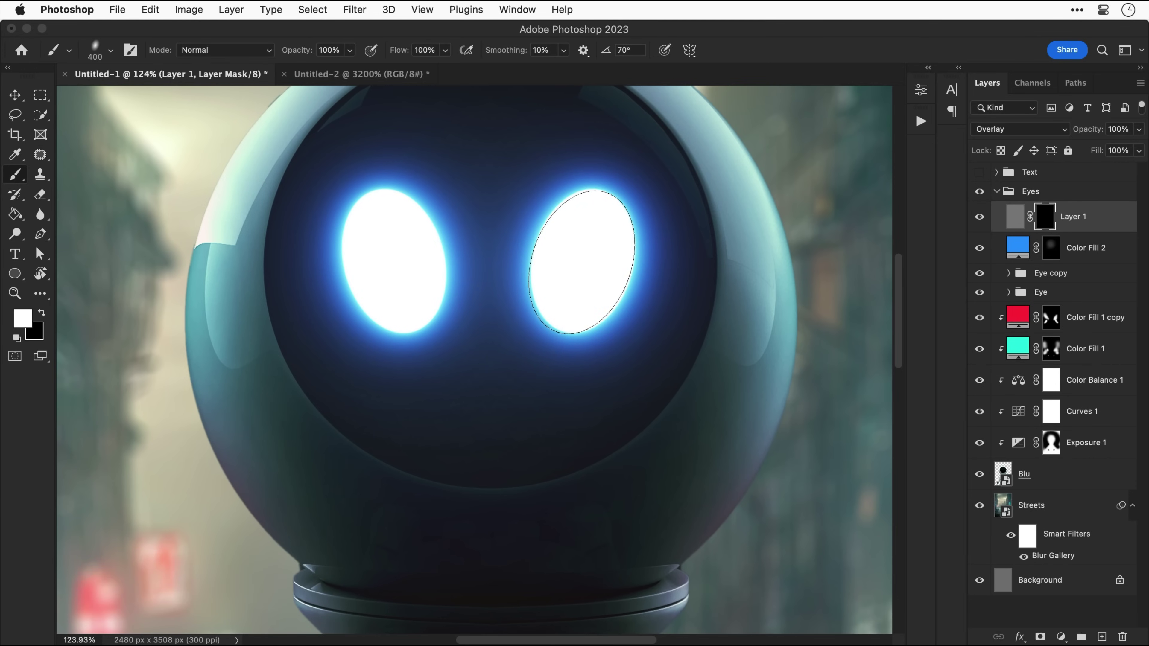
key("Right")
key("Right")
key("Right")
Paint white on Layer 1's mask over the right-hand eye to reveal the TV lines, and enlarge the brush.
left_click(582, 262)
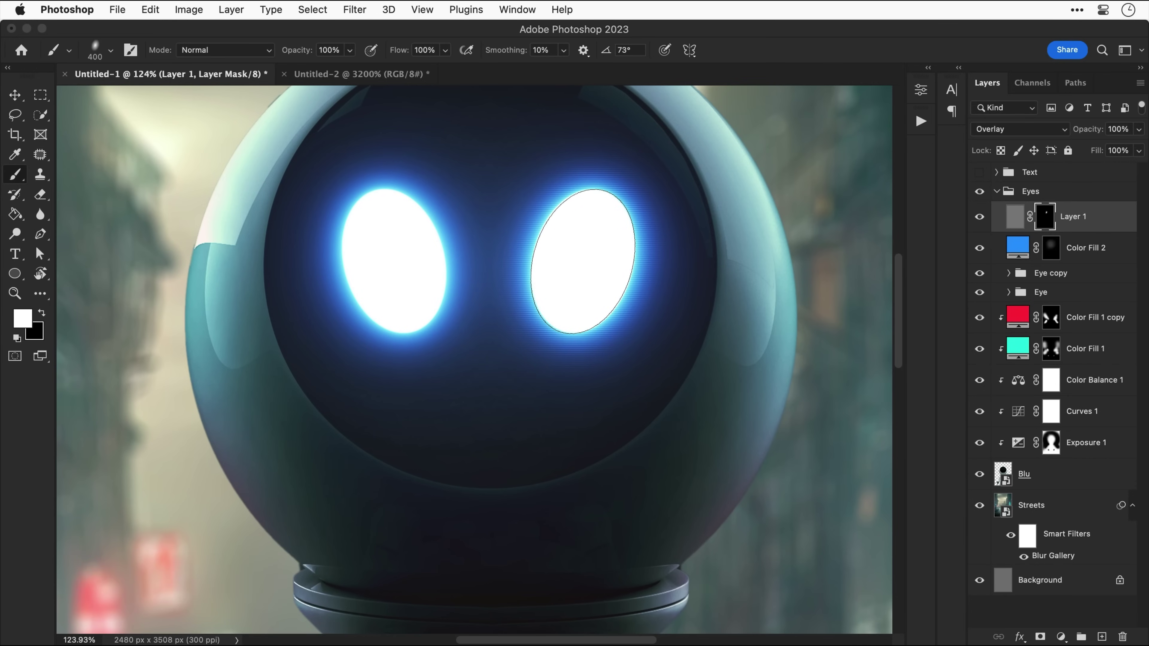
key("bracketright")
key("bracketright")
key("bracketright")
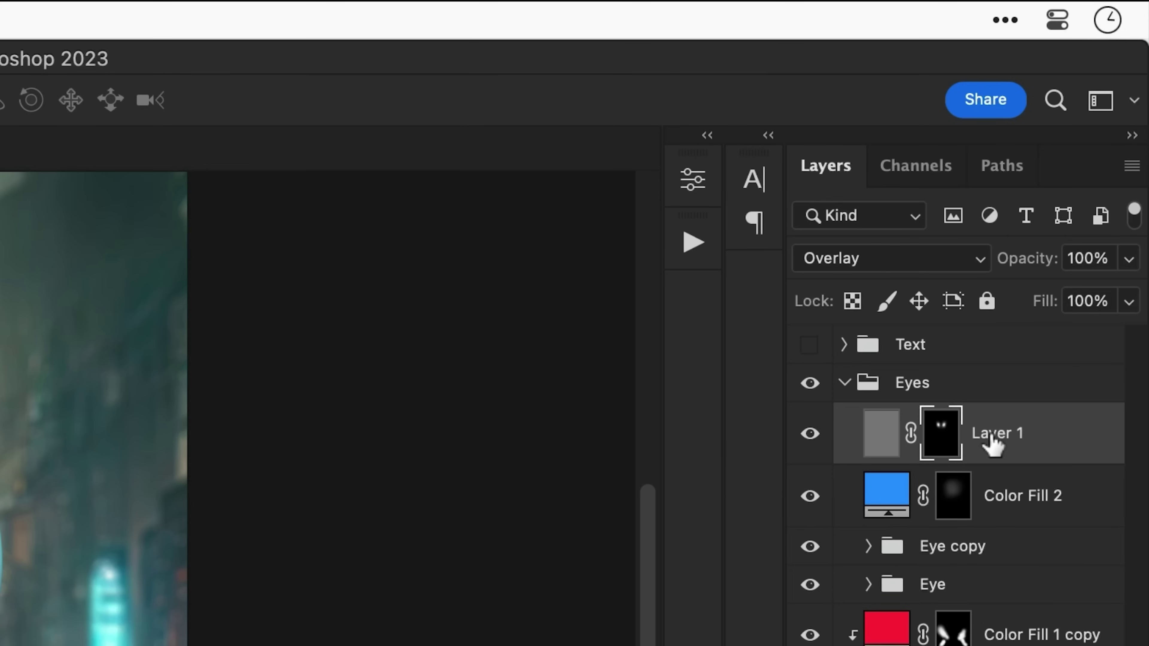
Rename the pattern-filled Layer 1 as TV Lines.
double_click(1067, 218)
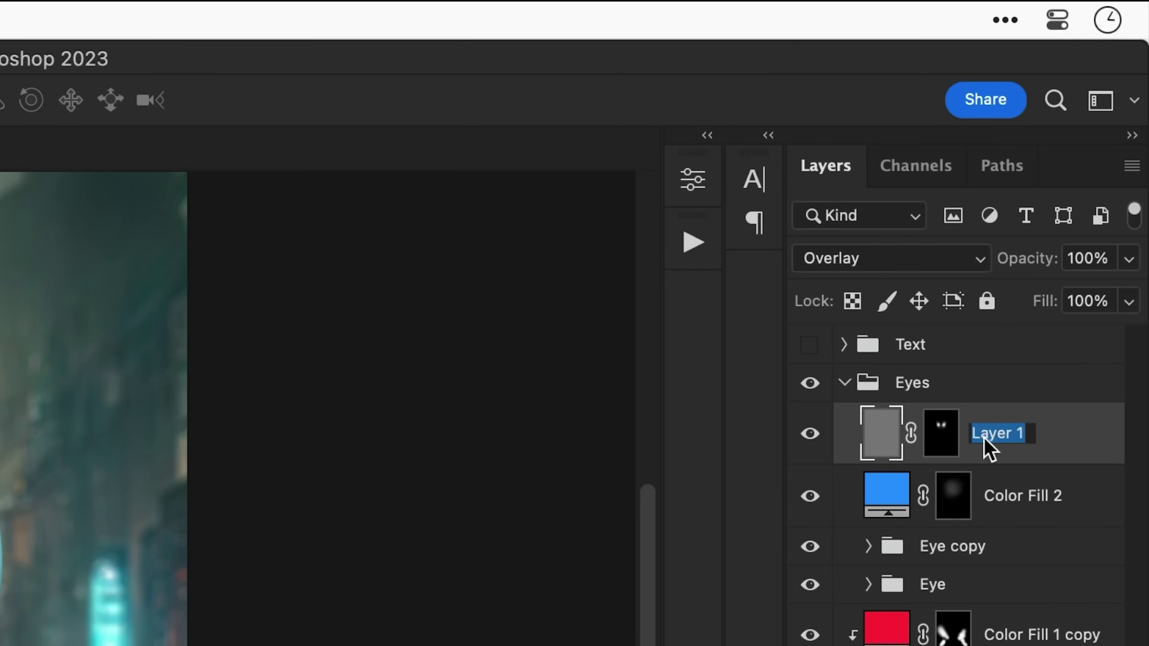
type("TV Lines")
key("Return")
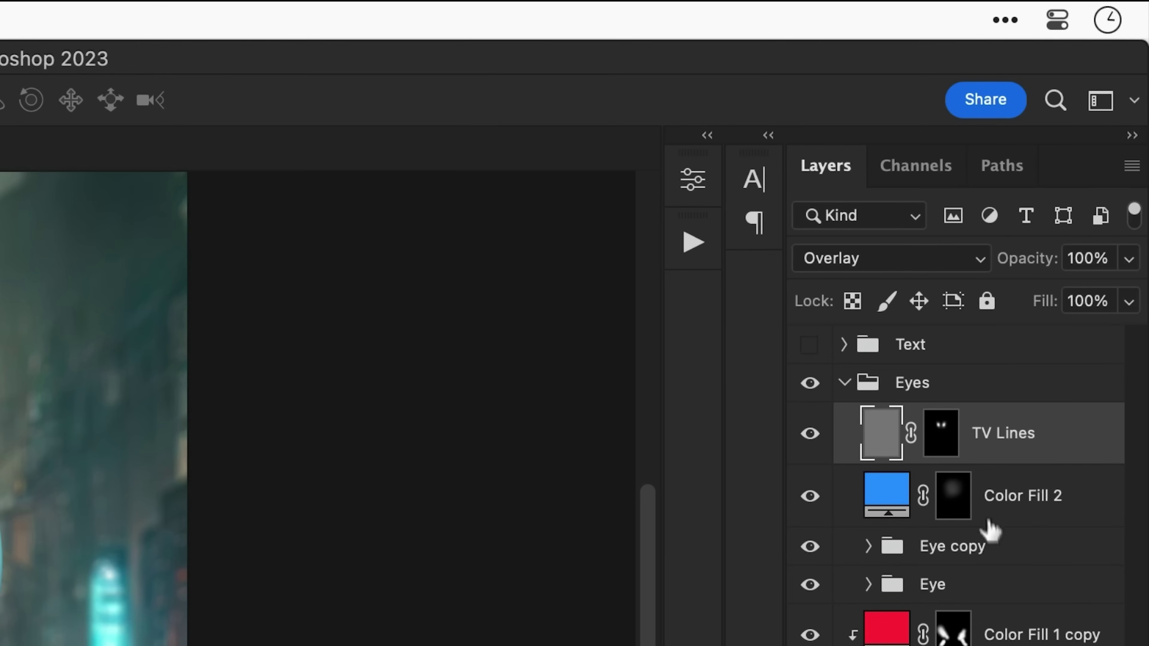
Group the layers from TV Lines down to Eye as Glowing Eyes and compare the poster with and without them.
left_click(991, 588, "shift")
key("super+g")
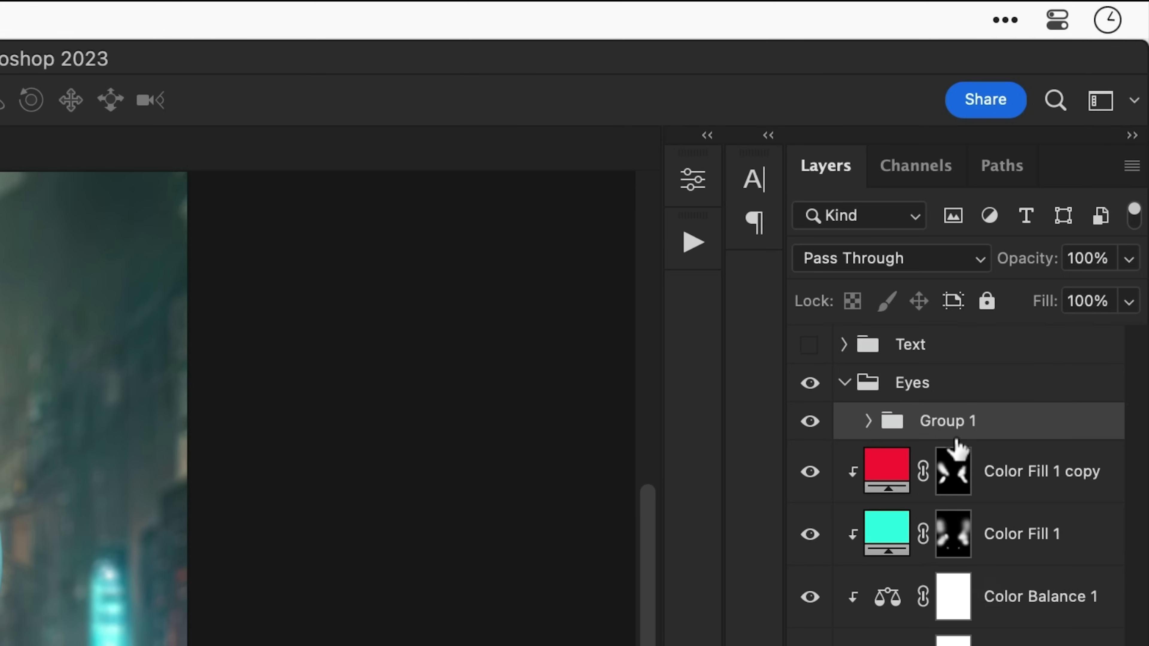
double_click(949, 420)
type("Glowing Eye")
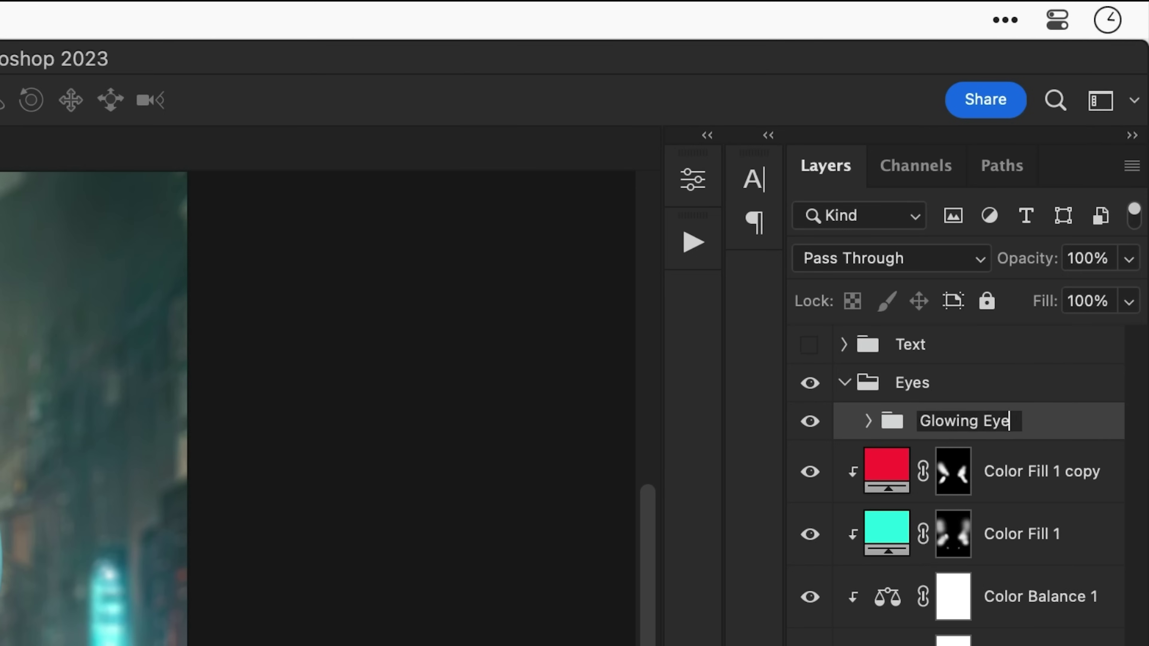
type("s")
key("Return")
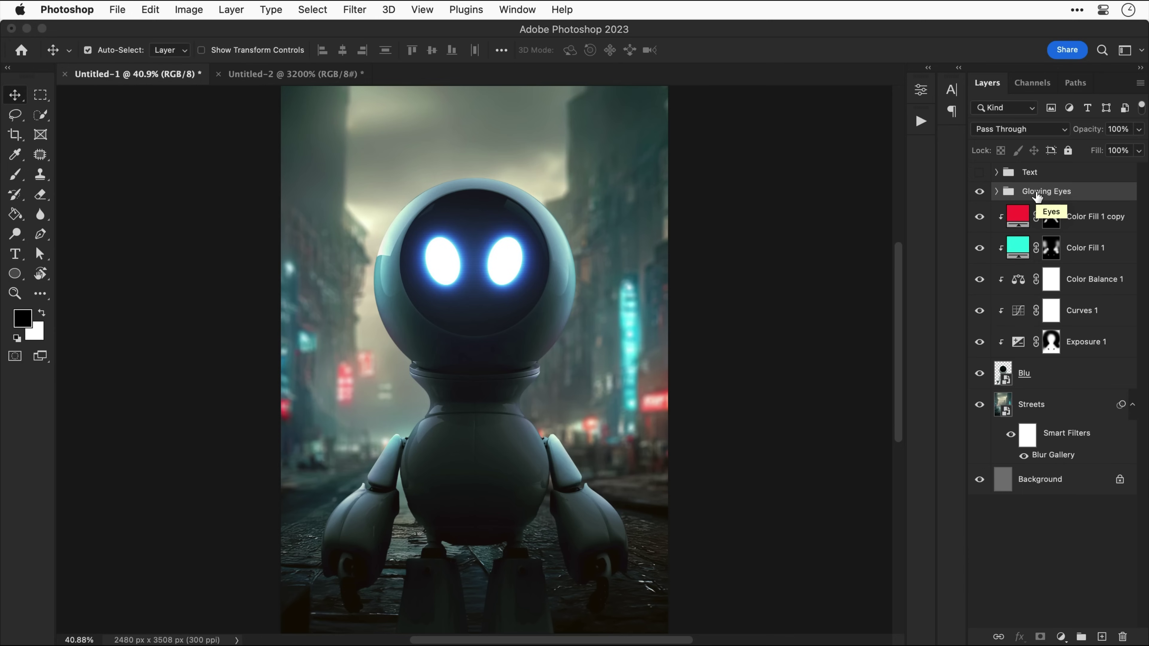
left_click(980, 192)
left_click(980, 194)
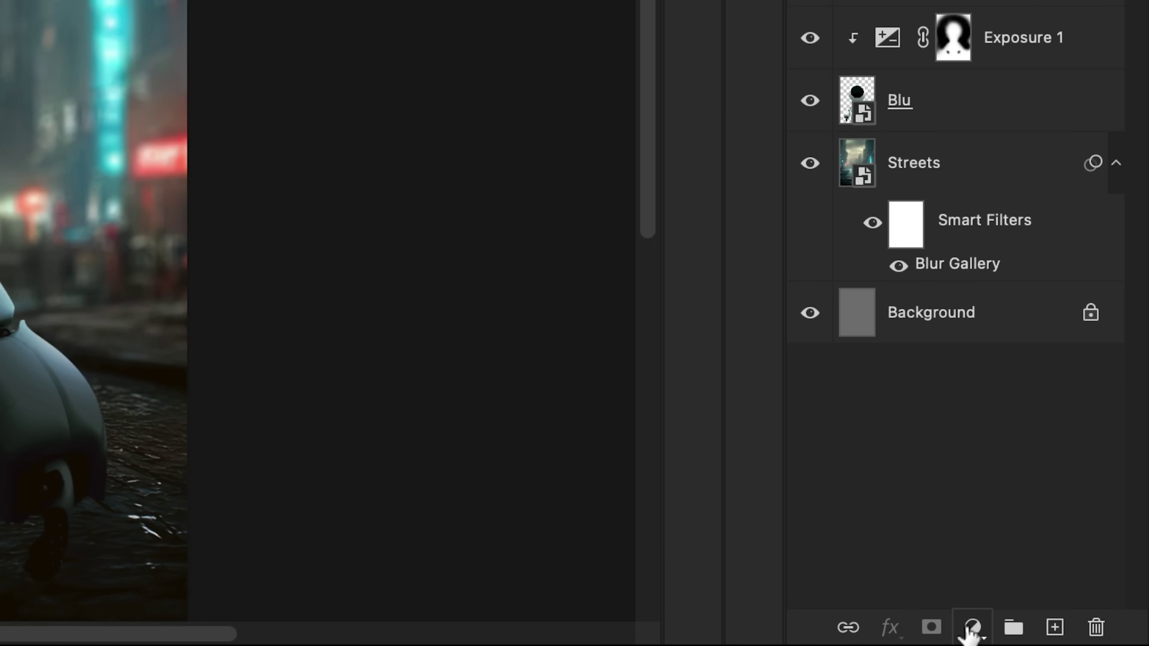
Add a Color Lookup adjustment layer above Glowing Eyes using the HorrorBlue.3DL 3D LUT.
left_click(969, 631)
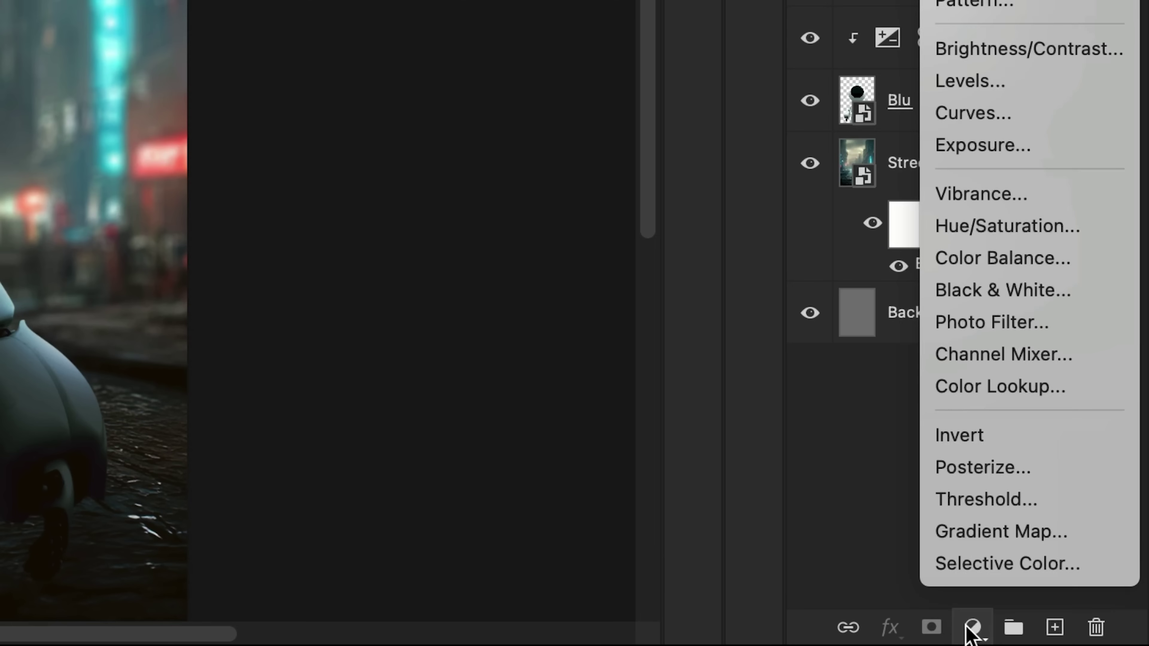
left_click(978, 388)
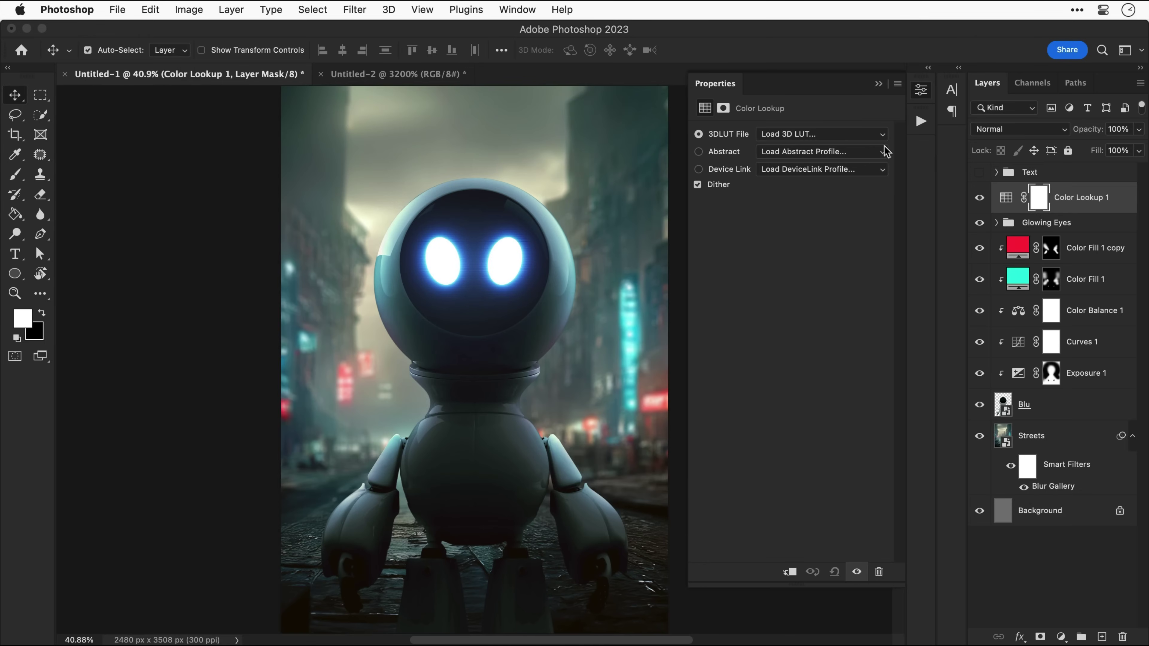
left_click(882, 134)
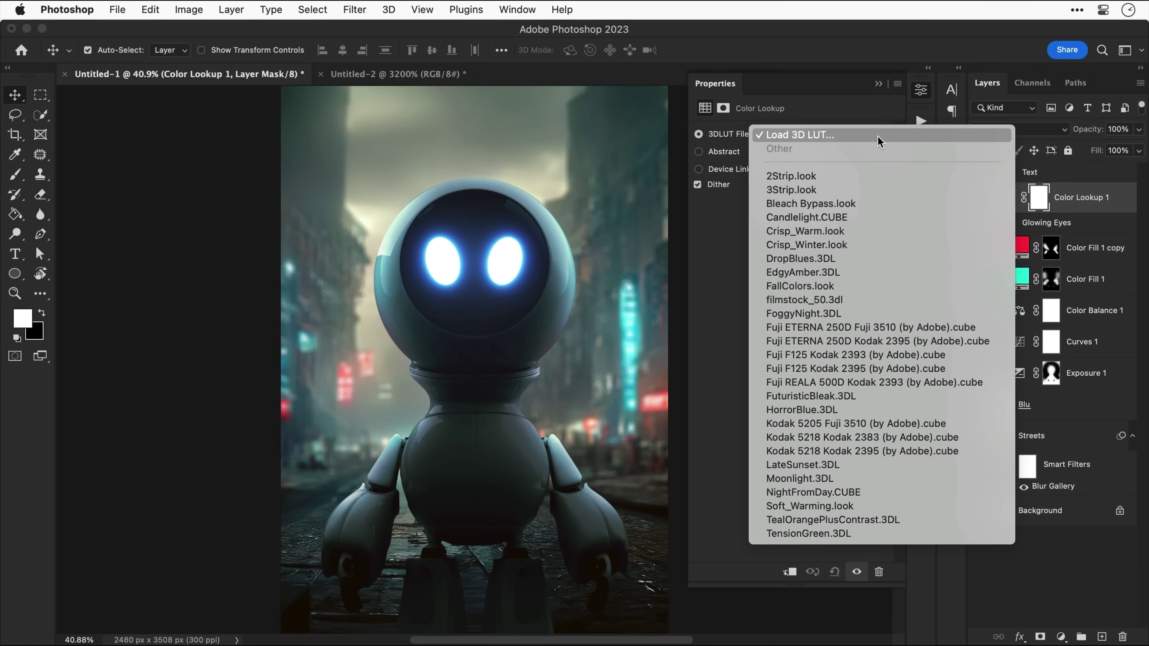
left_click(875, 410)
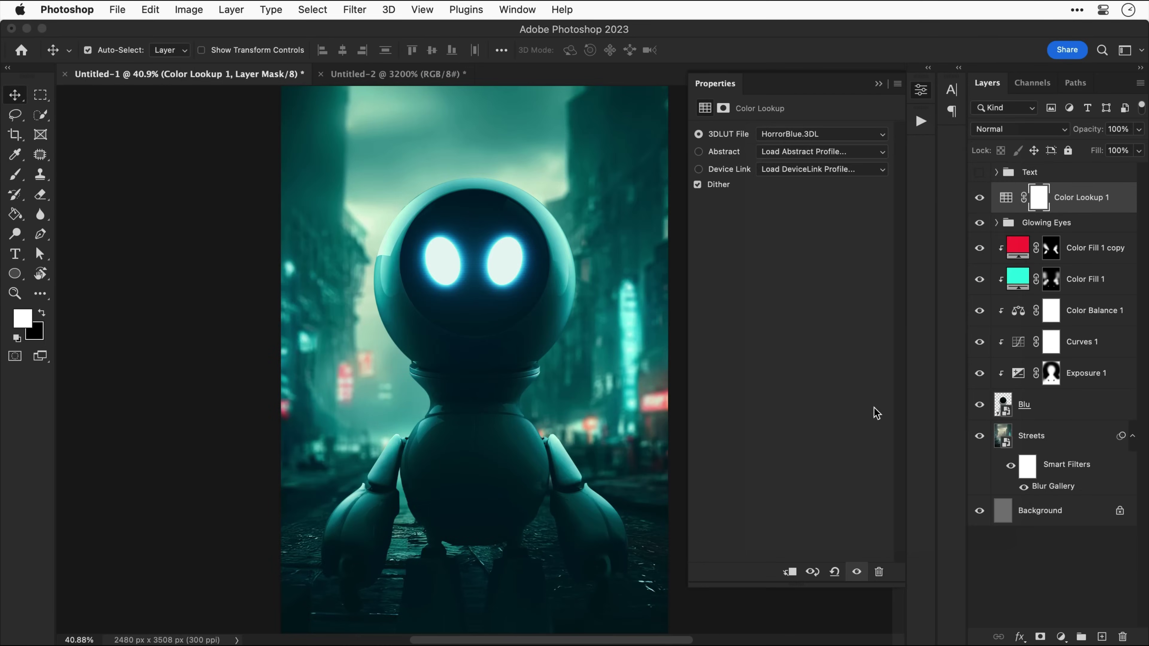
Set the Color Lookup layer's opacity to 20% and compare the poster with and without the grade.
left_click(1139, 130)
left_click_drag(1141, 147, 1122, 147)
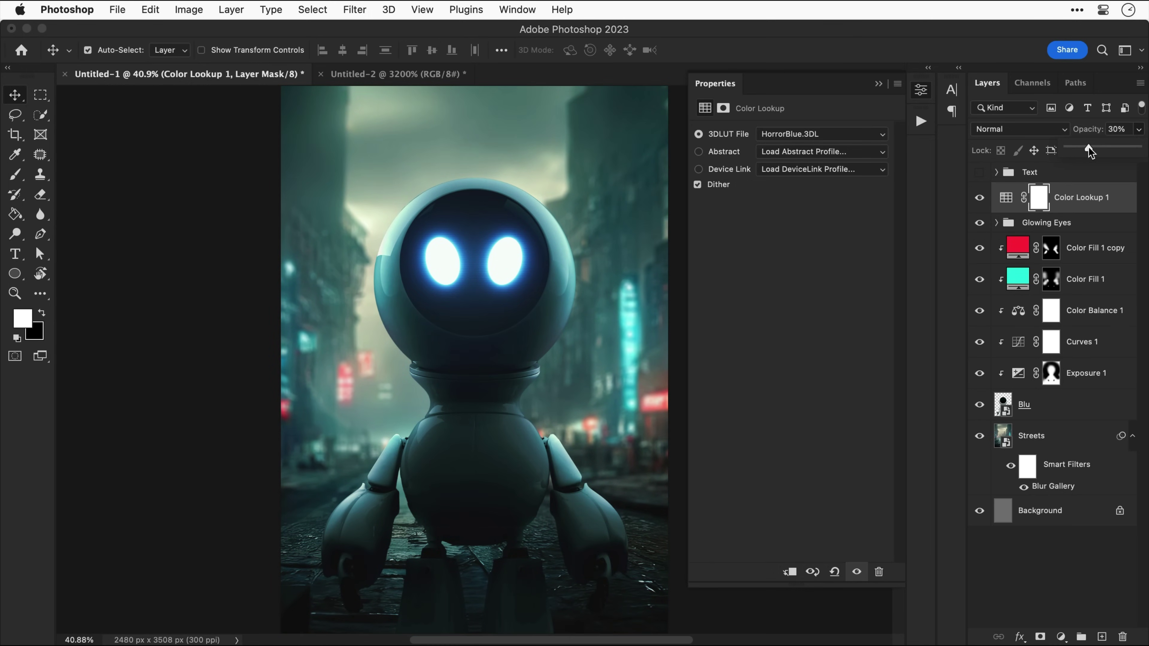
left_click_drag(1089, 147, 1081, 148)
left_click(980, 199)
left_click(980, 200)
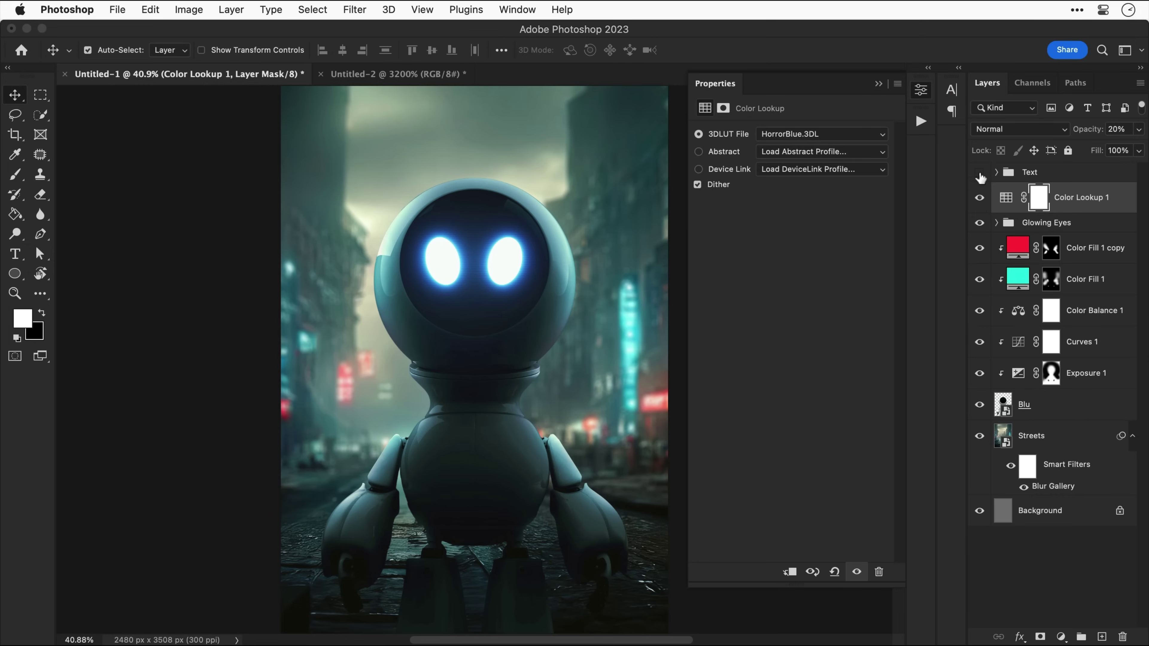
Show the Text group and set the blend mode of its actor name layer to Overlay.
left_click(979, 173)
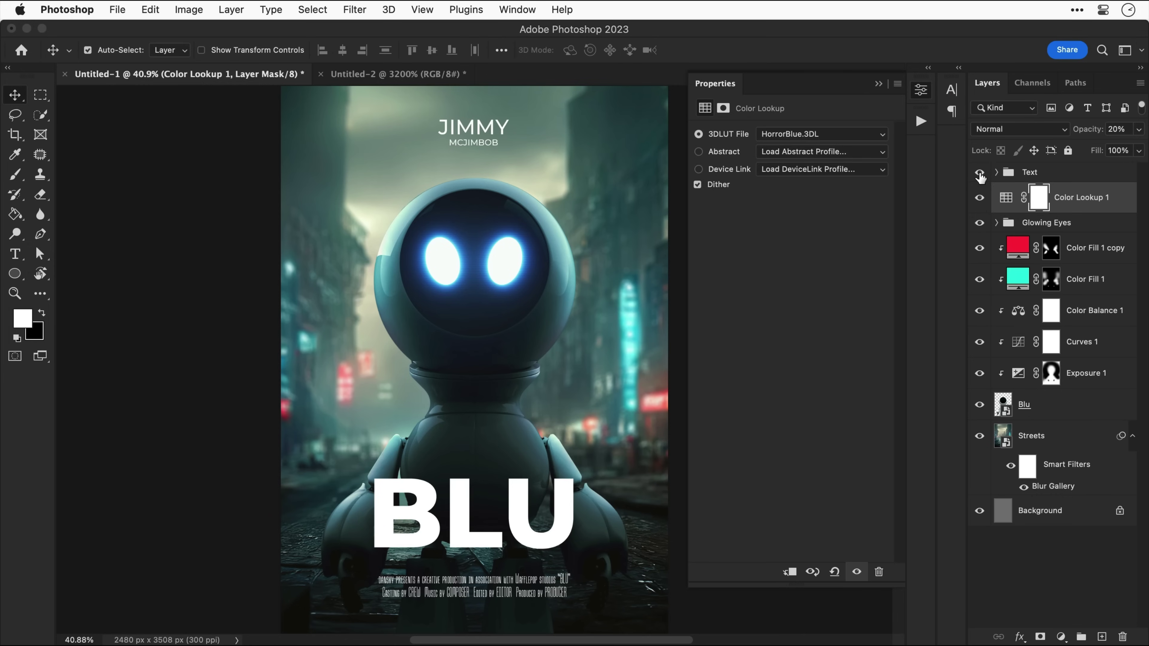
left_click(997, 172)
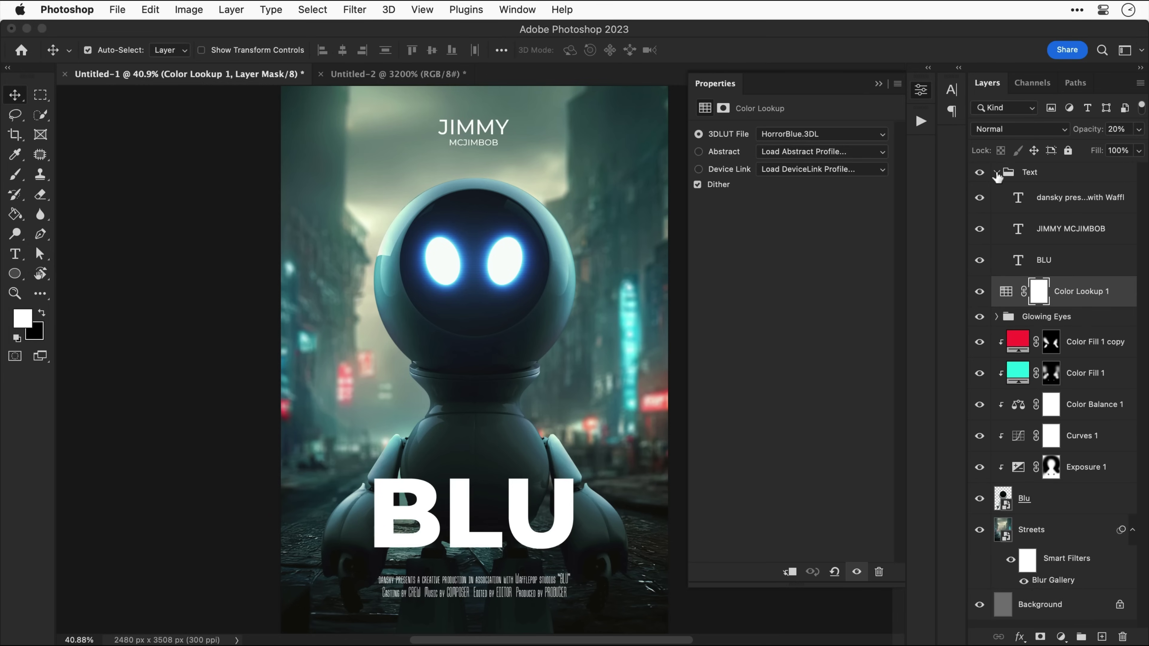
left_click(1055, 229)
left_click(1051, 131)
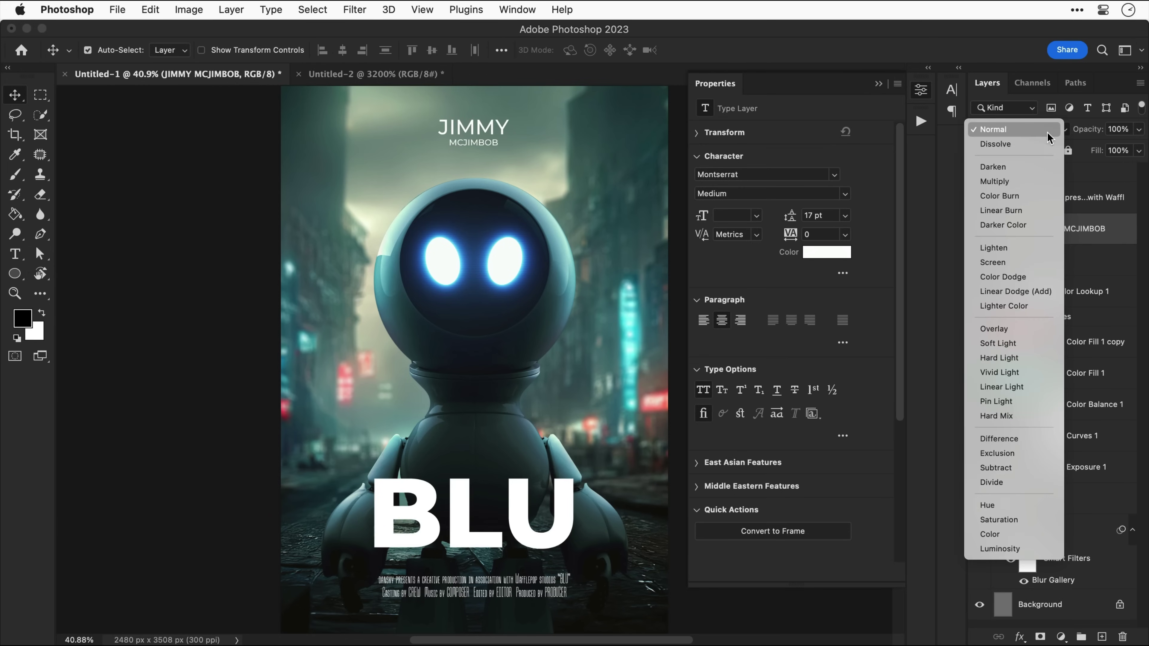
left_click(980, 332)
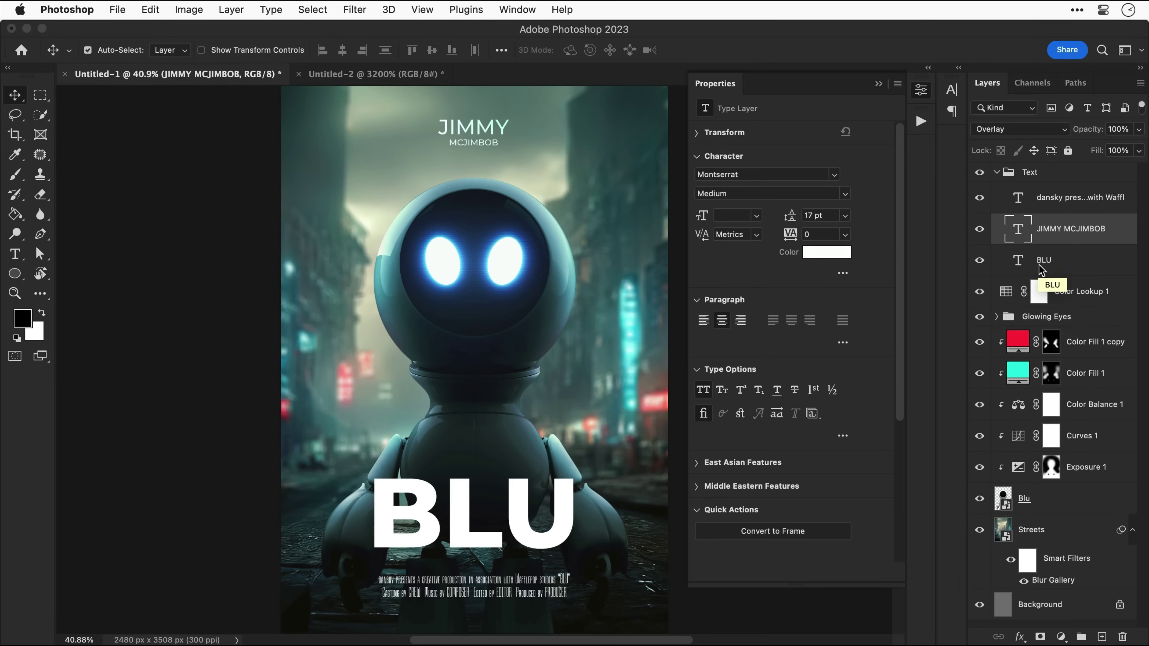
Duplicate the BLU title layer, hide the original, and convert the copy to a smart object.
left_click(1042, 267)
key("super+j")
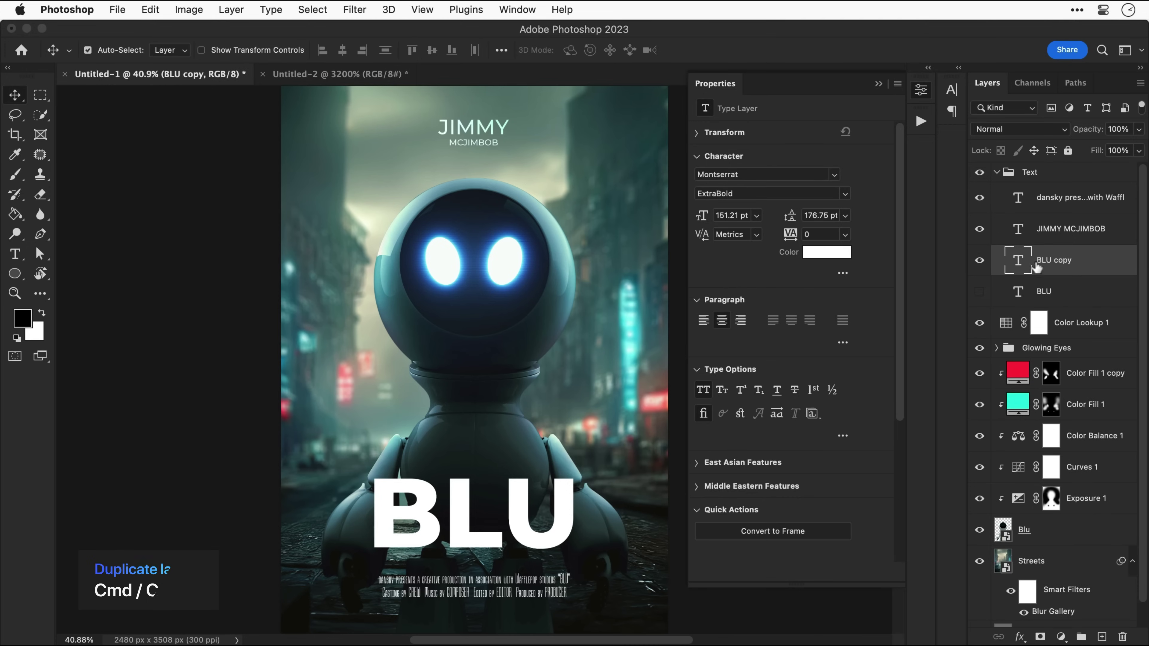
right_click(1036, 267)
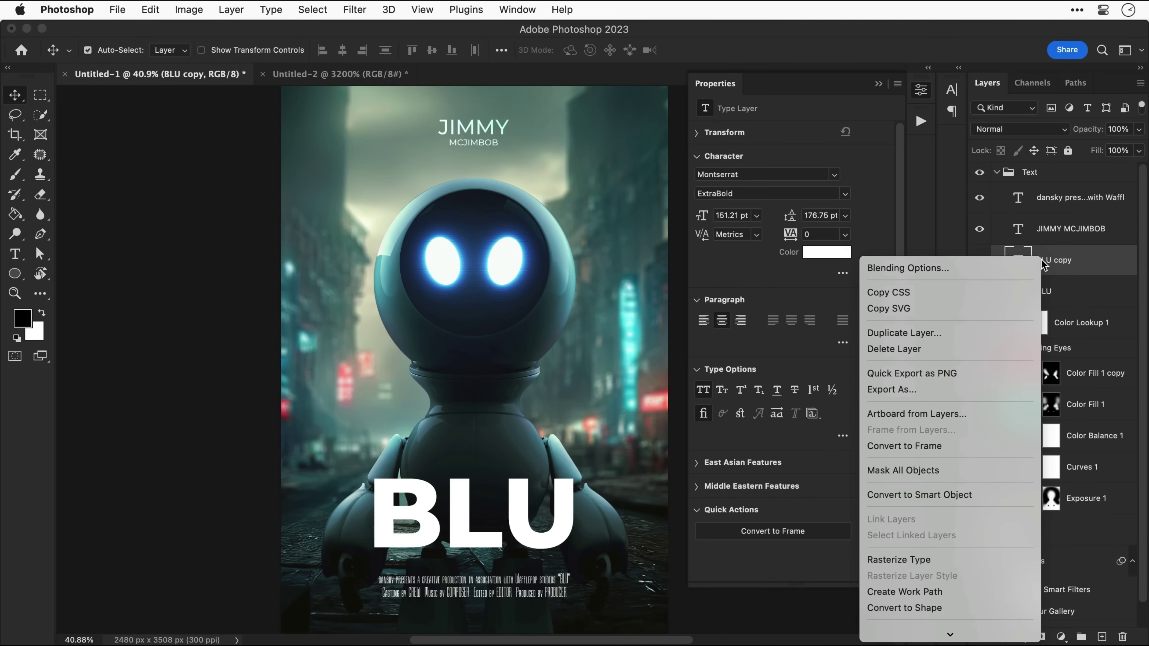
left_click(954, 497)
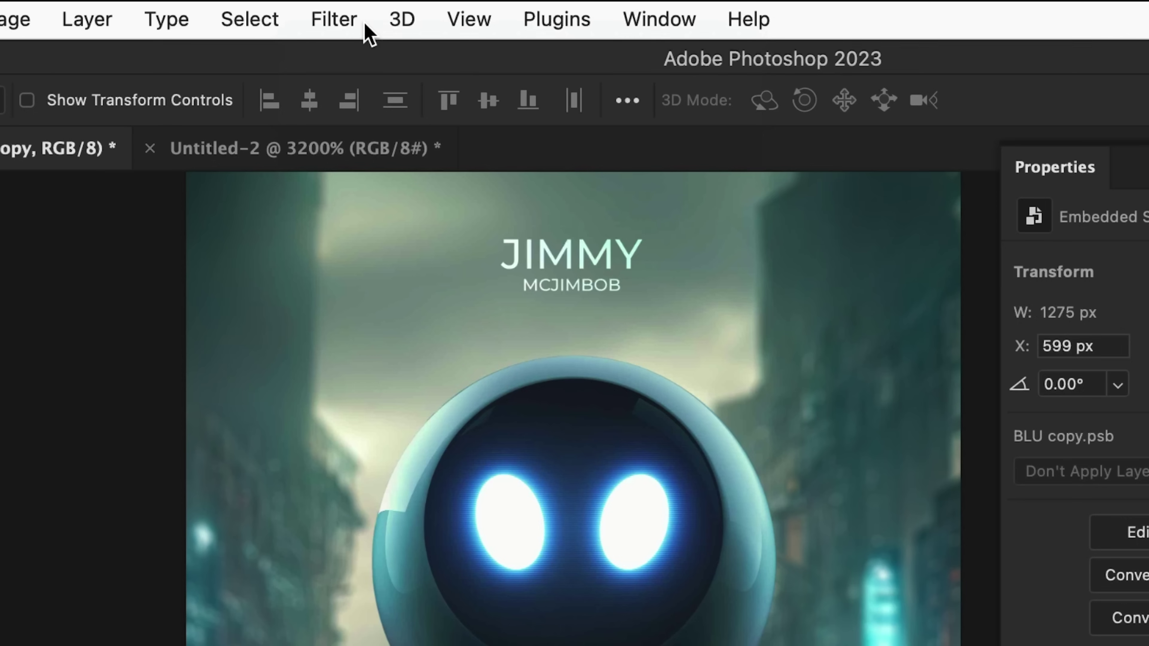
Start a Field Blur on the BLU copy and place a blurring pin at the outer edge of the B.
left_click(365, 22)
mouse_move(363, 436)
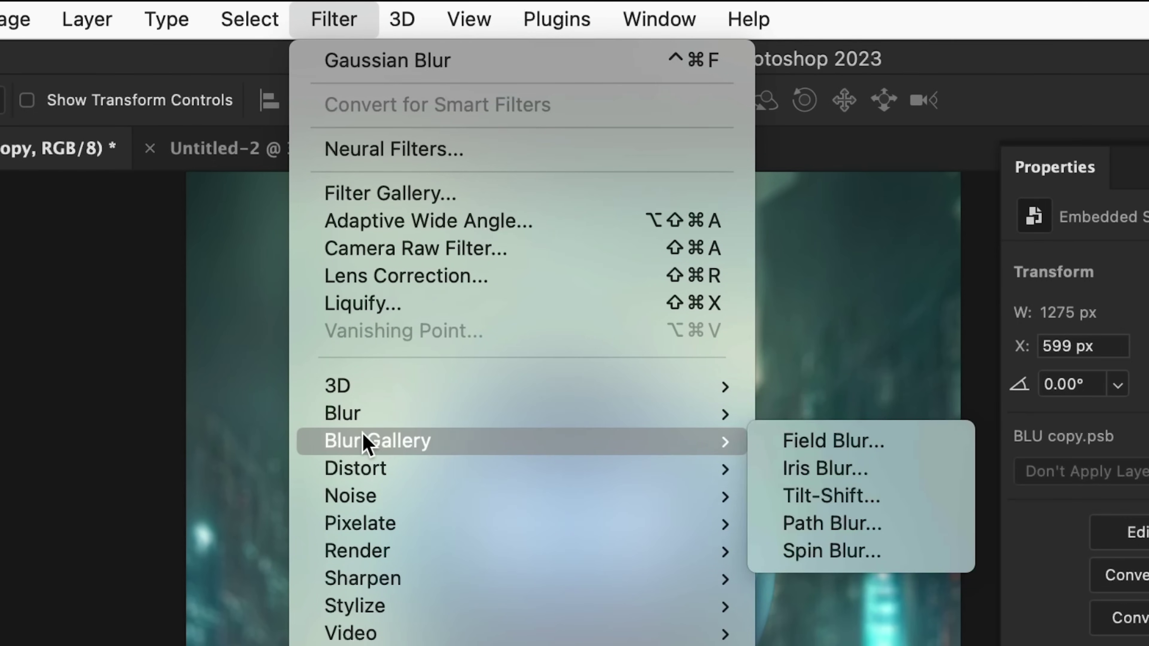
left_click(784, 445)
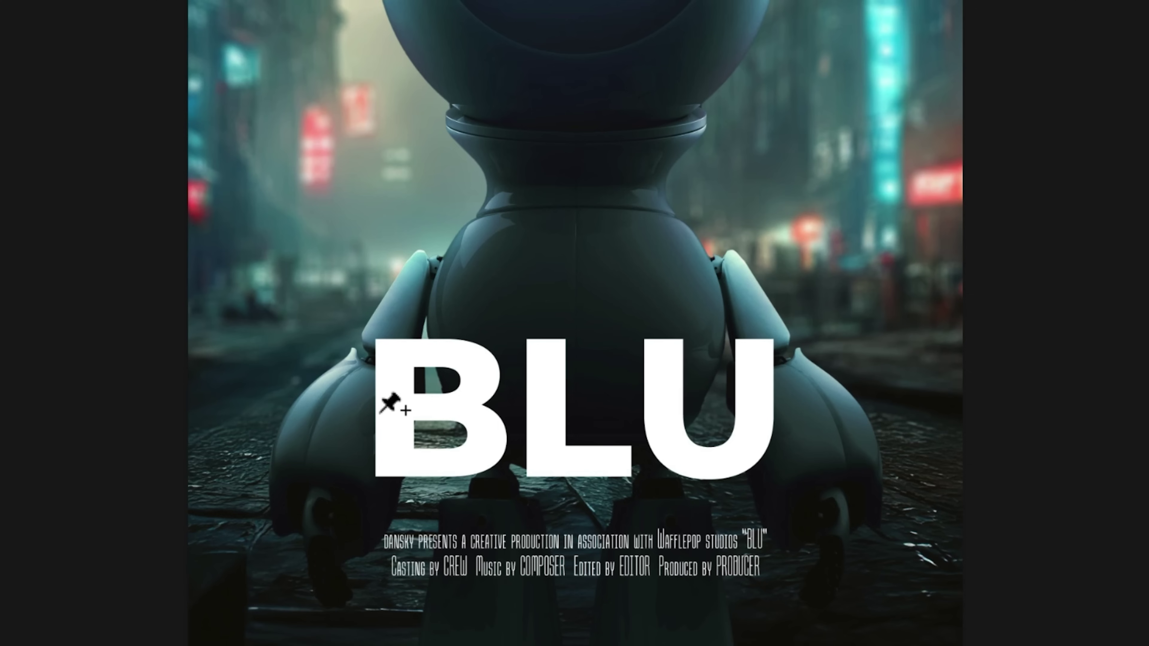
left_click(387, 516)
left_click_drag(387, 416, 360, 430)
Add a zero-blur pin on the L and a blurring pin just beyond the outer edge of the U.
left_click(568, 413)
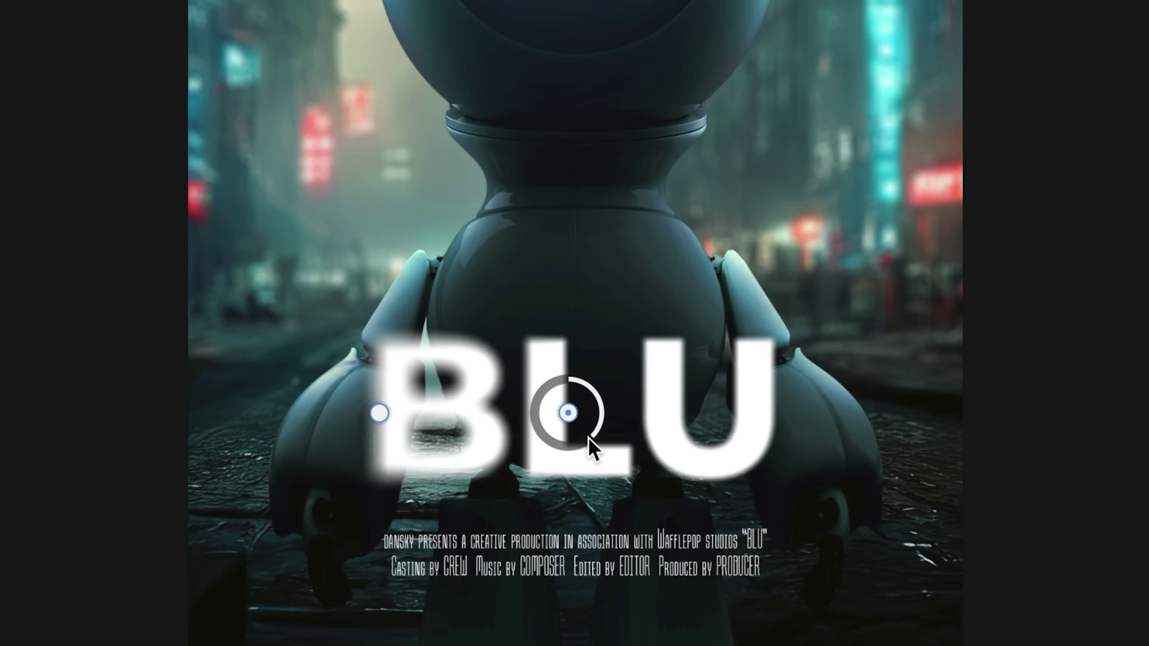
left_click_drag(587, 441, 558, 380)
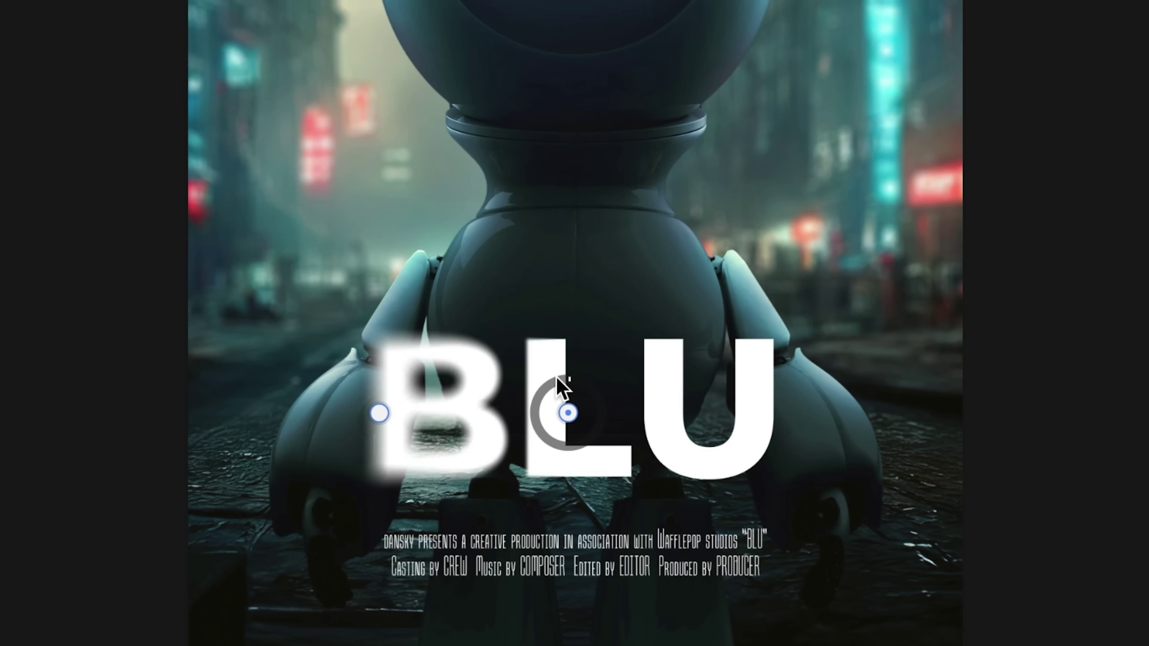
left_click(770, 411)
left_click_drag(790, 436, 795, 411)
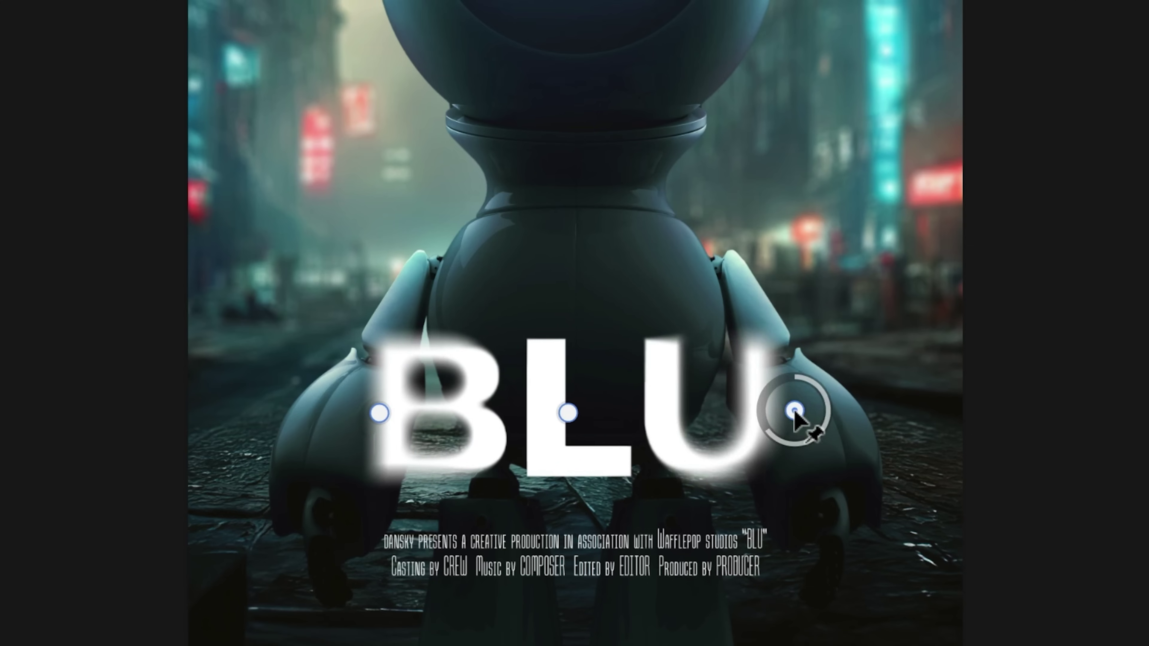